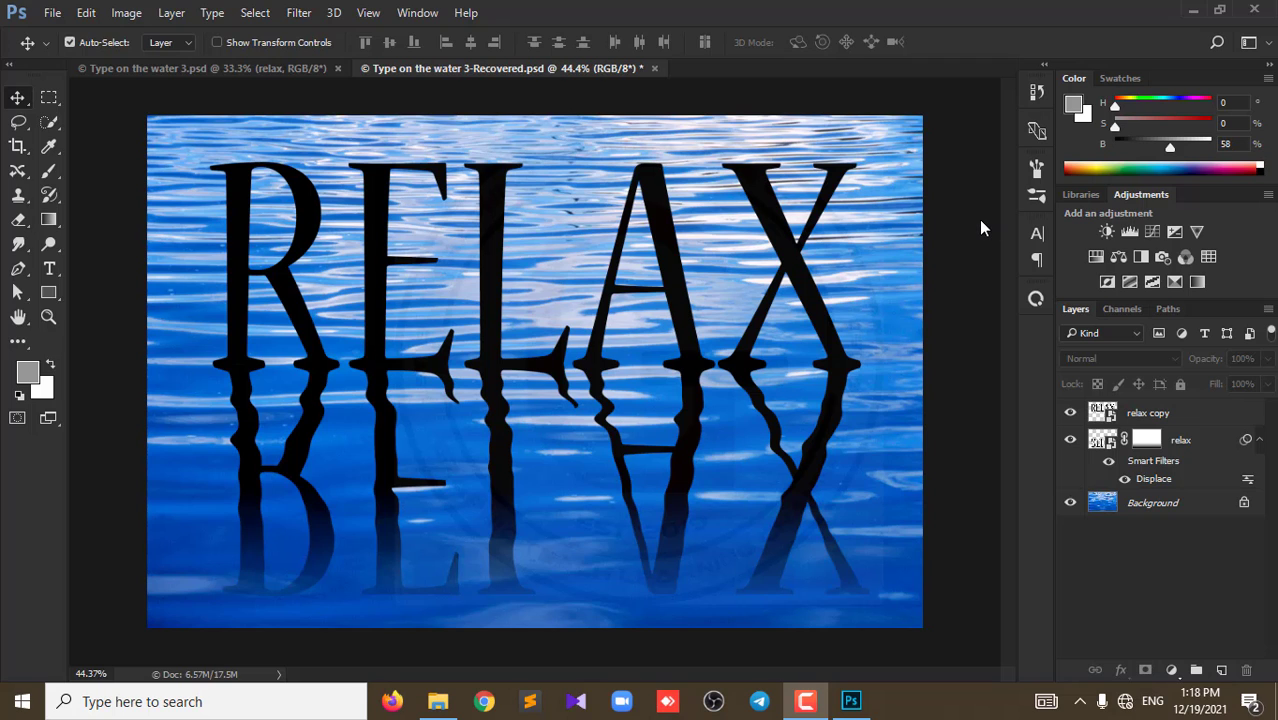
Step: Inspect the finished image by toggling its RELAX text and reflection layers and selecting the mask
{"action": "key", "text": "ctrl+plus"}
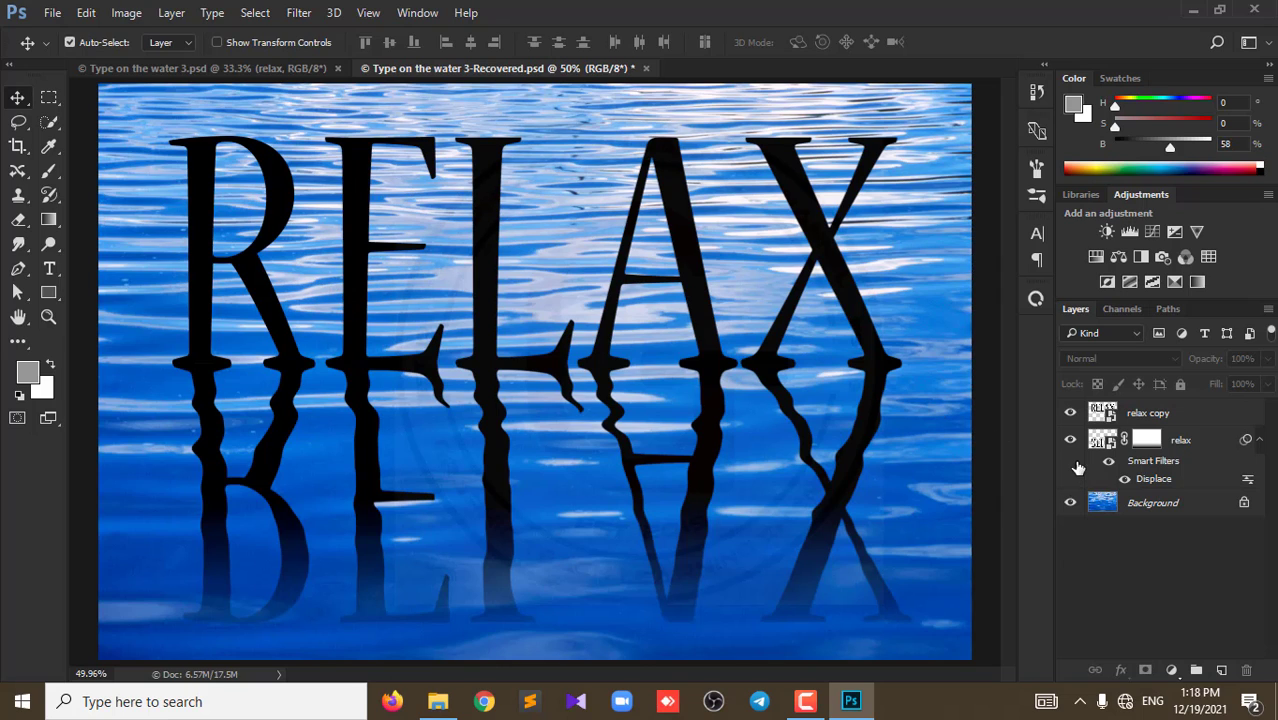
{"action": "left_click", "coordinate": [1070, 502], "text": "alt"}
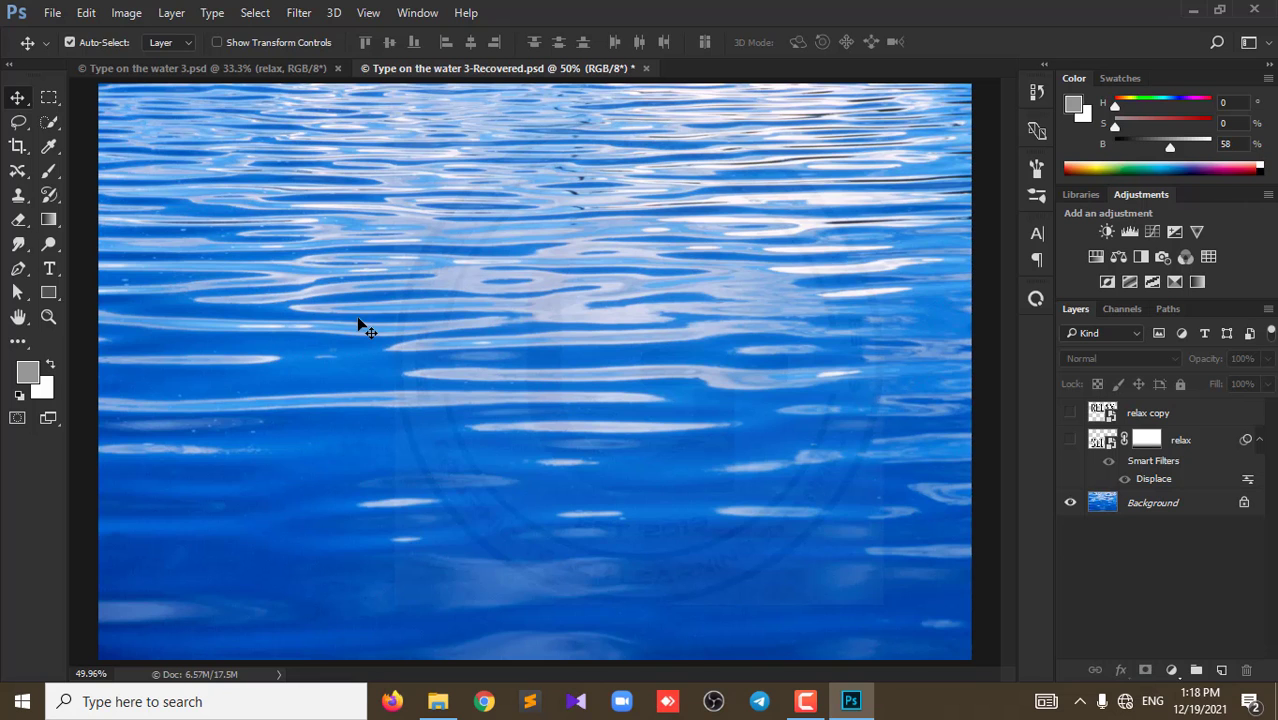
{"action": "scroll", "coordinate": [362, 325], "scroll_direction": "down", "scroll_amount": 1}
{"action": "scroll", "coordinate": [365, 322], "scroll_direction": "up", "scroll_amount": 1}
{"action": "scroll", "coordinate": [372, 320], "scroll_direction": "up", "scroll_amount": 1}
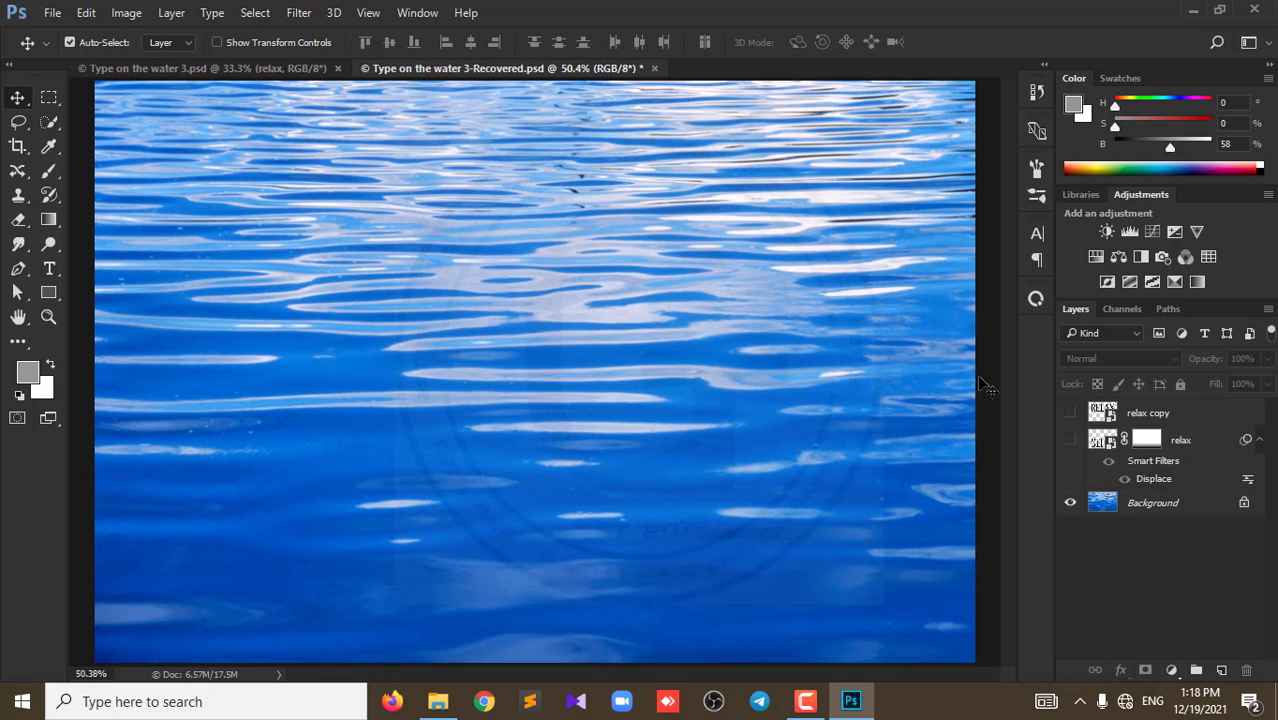
{"action": "left_click", "coordinate": [1070, 412]}
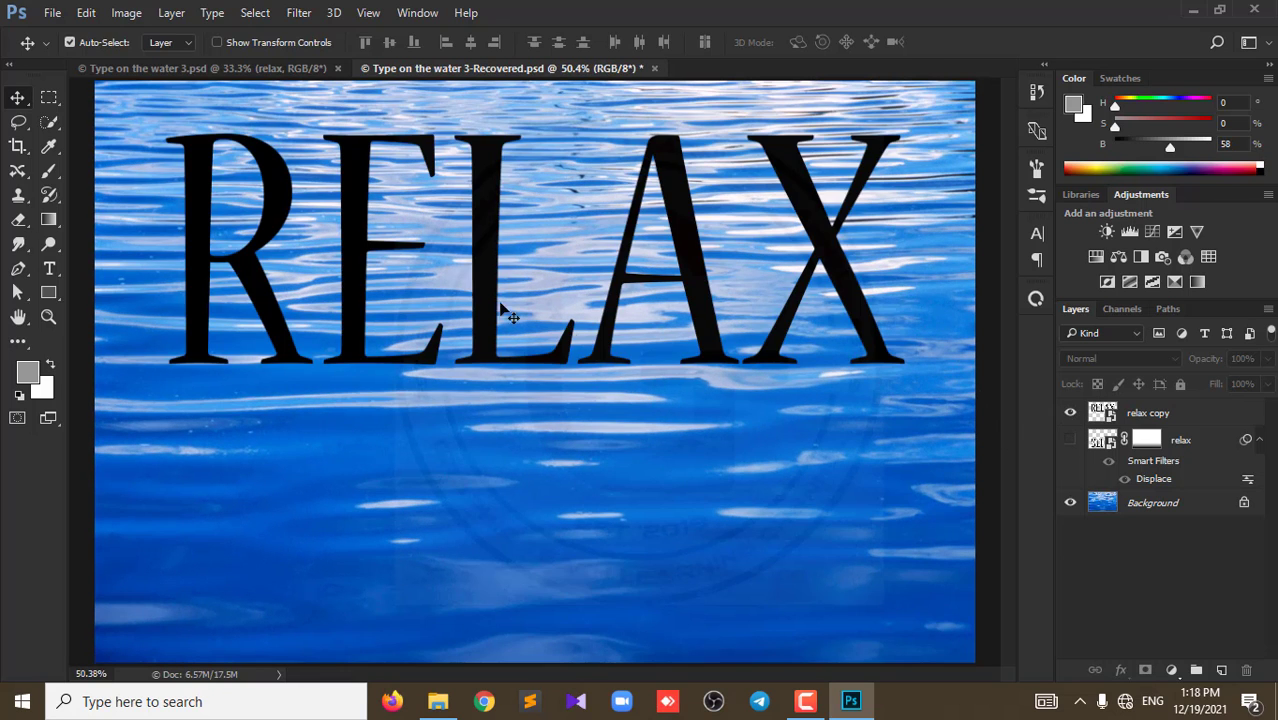
{"action": "left_click", "coordinate": [1070, 440]}
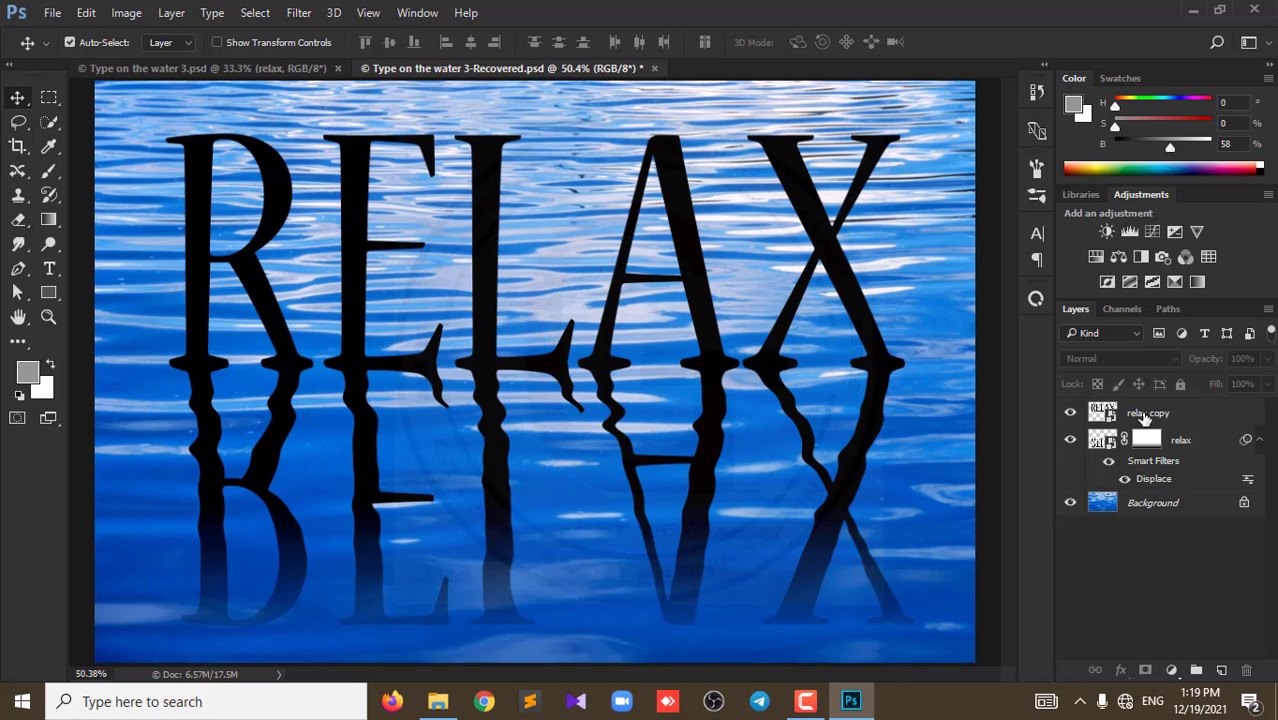
{"action": "left_click", "coordinate": [1145, 415]}
{"action": "left_click", "coordinate": [1148, 440]}
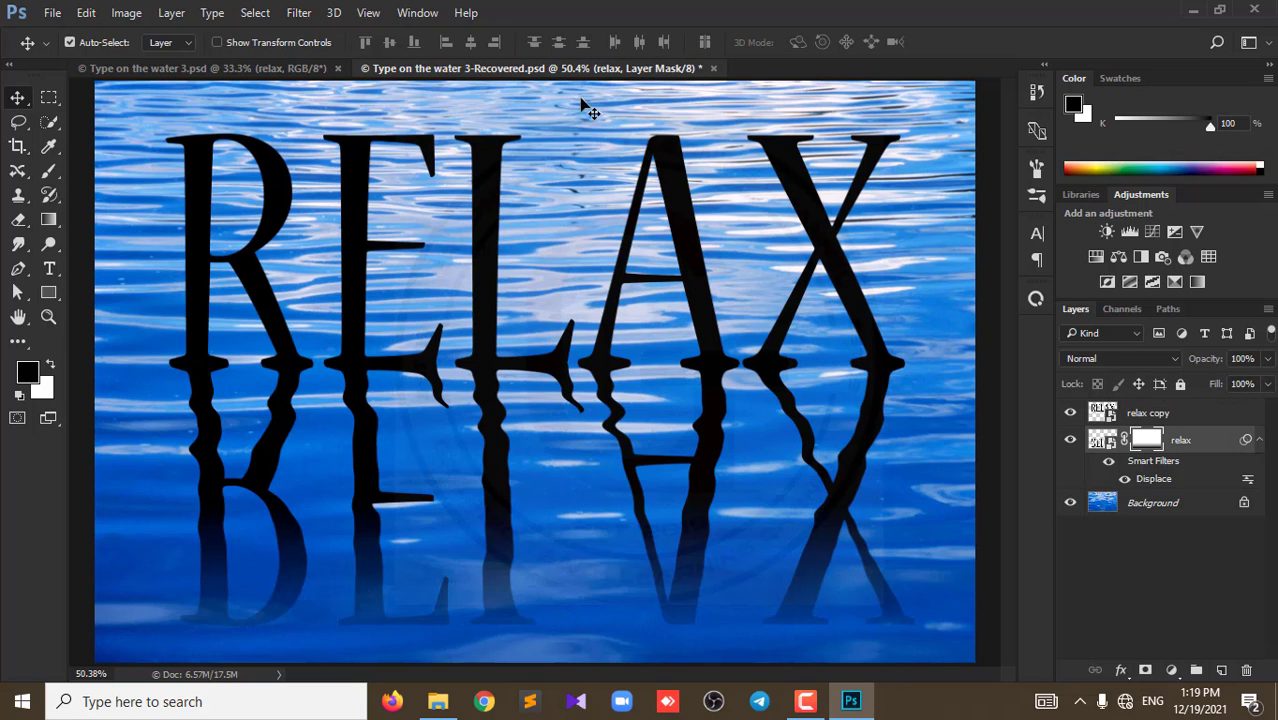
Step: In Type on the water 3.psd at 50%, check the layers and edit, then commit, the RELAX text
{"action": "left_click", "coordinate": [282, 70]}
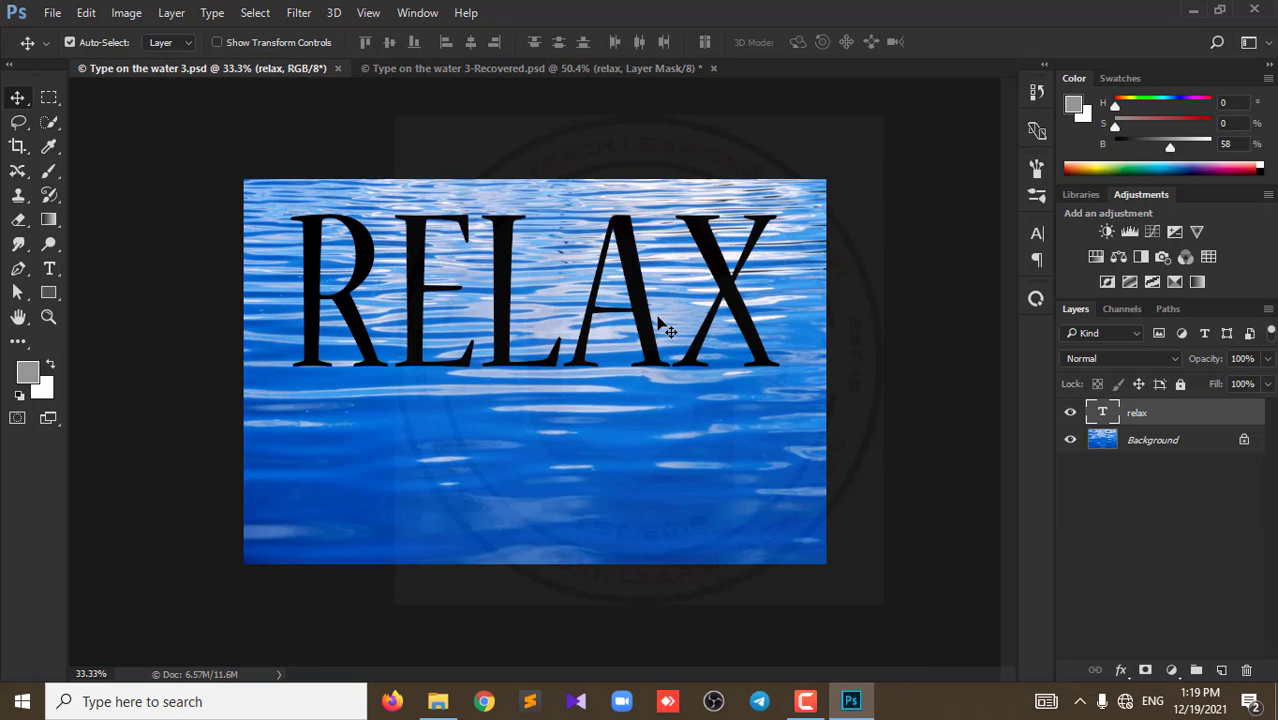
{"action": "key", "text": "ctrl+plus"}
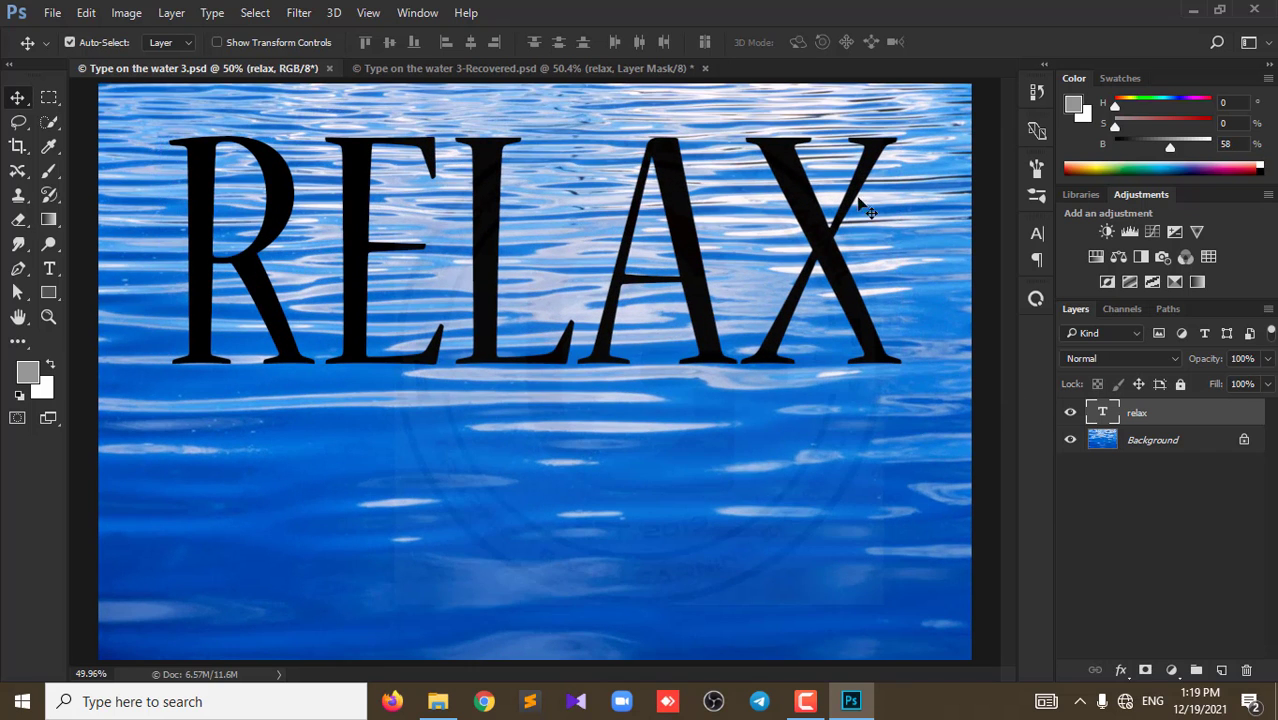
{"action": "left_click", "coordinate": [1070, 440]}
{"action": "left_click", "coordinate": [1070, 440]}
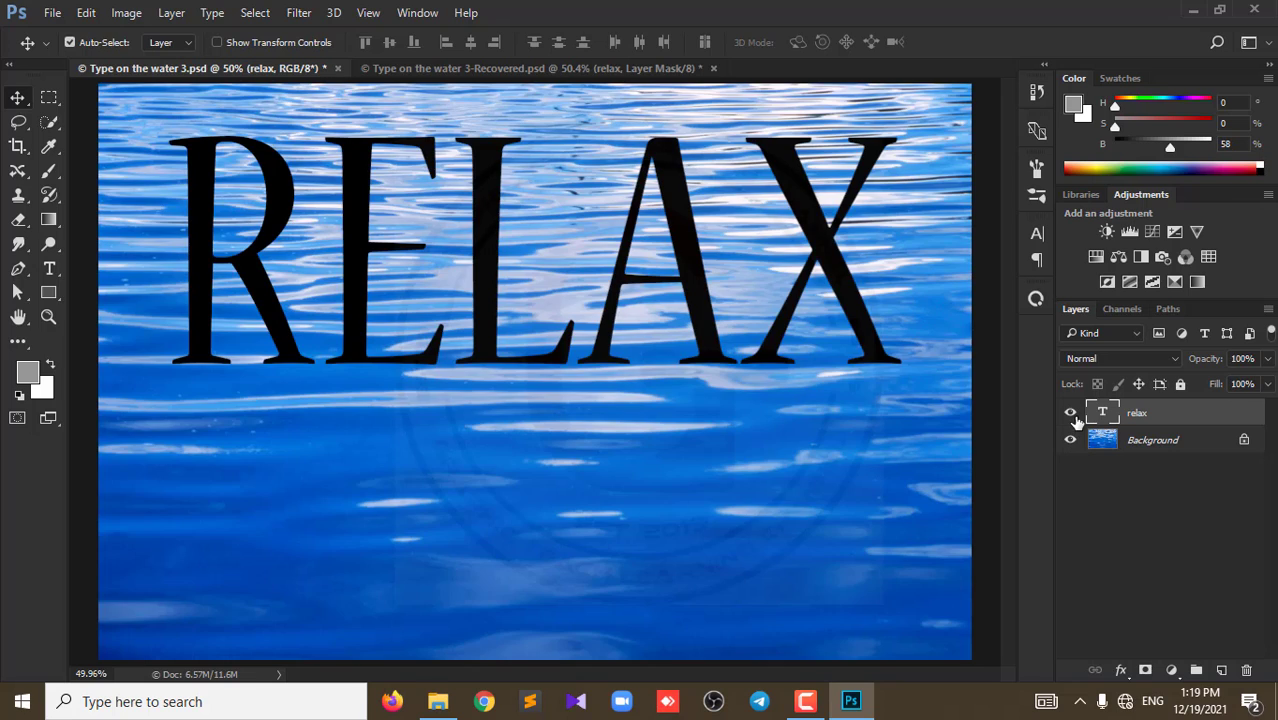
{"action": "left_click", "coordinate": [1070, 412]}
{"action": "left_click", "coordinate": [1071, 413]}
{"action": "left_click", "coordinate": [48, 268]}
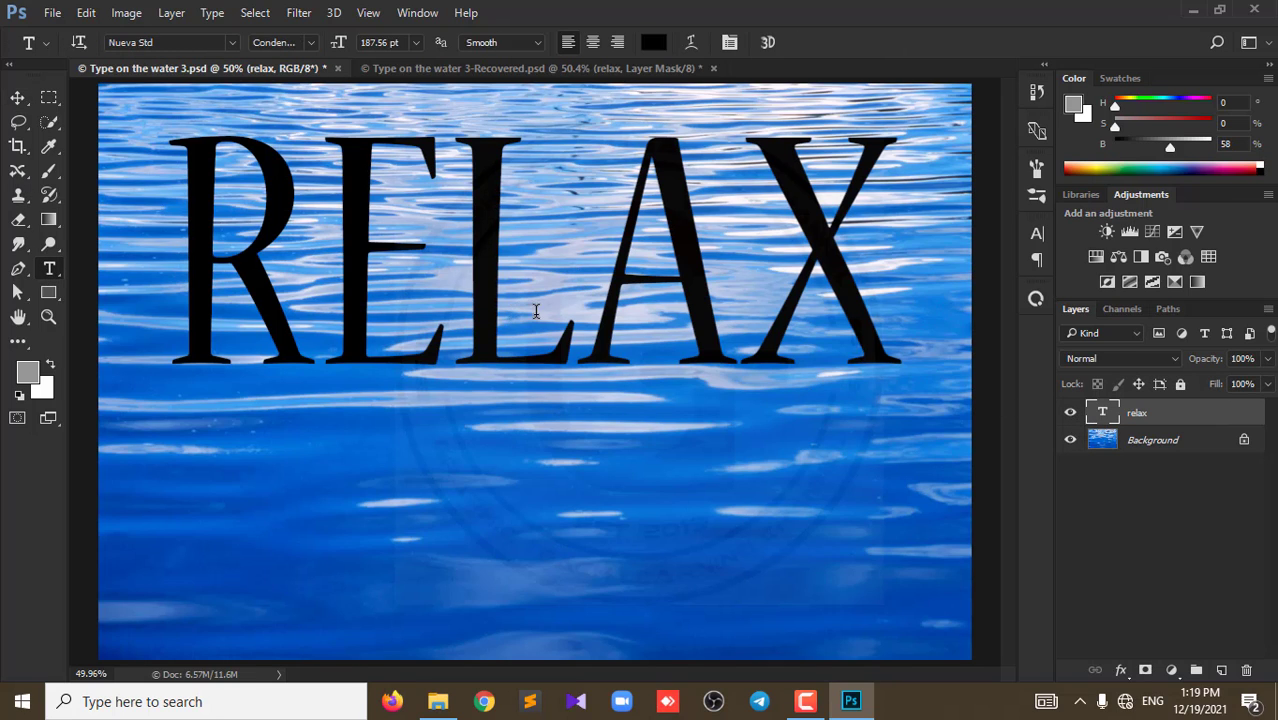
{"action": "left_click", "coordinate": [570, 318]}
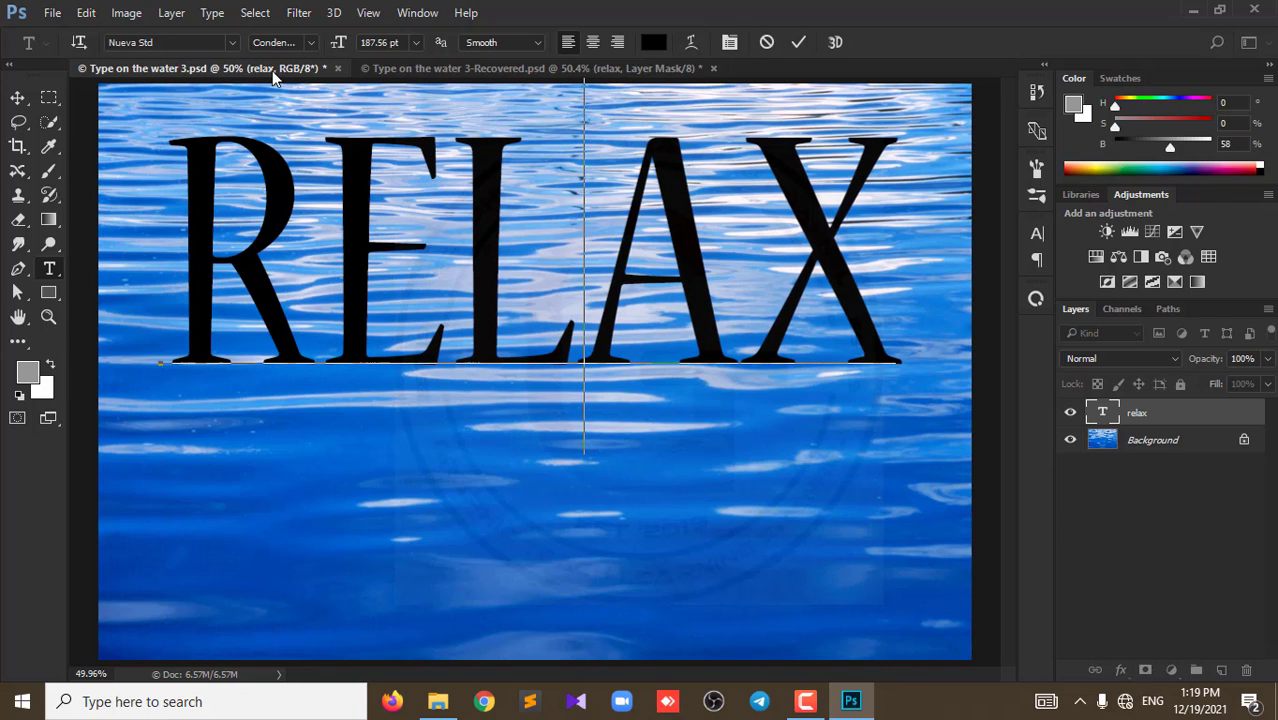
{"action": "left_click", "coordinate": [17, 97]}
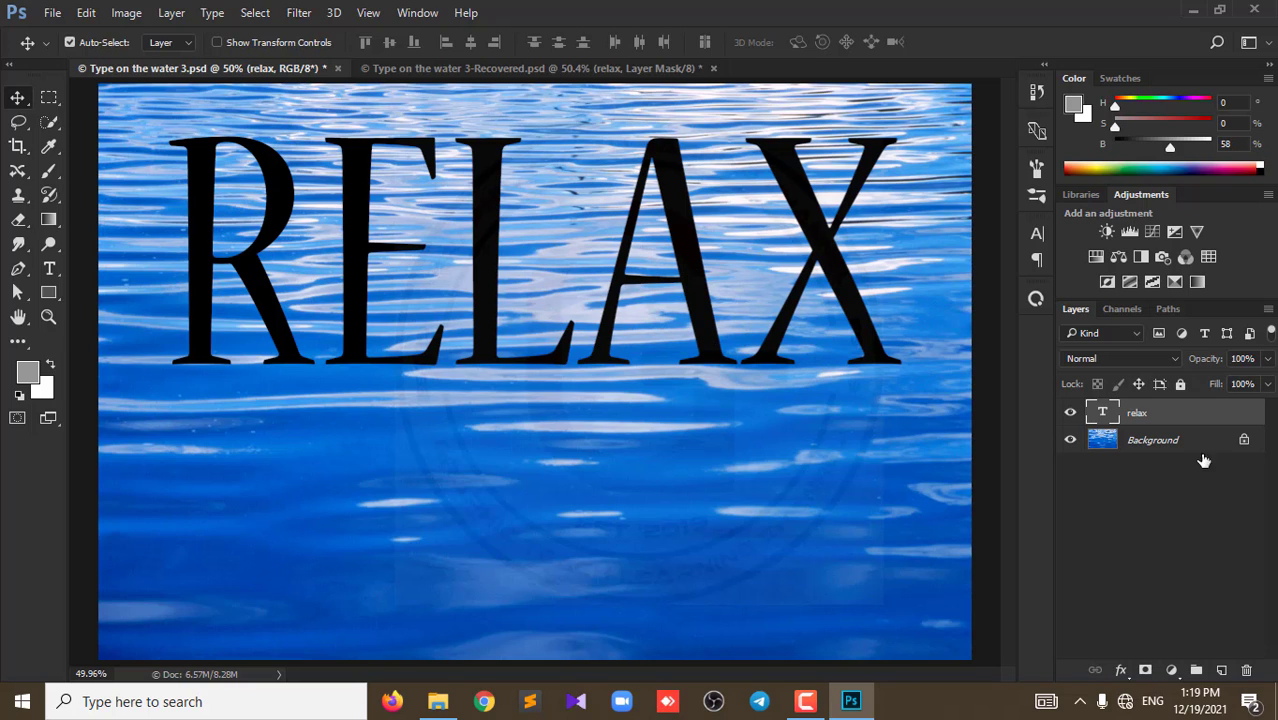
Step: Convert the RELAX text layer to a smart object and set medium layer thumbnails
{"action": "right_click", "coordinate": [1213, 423]}
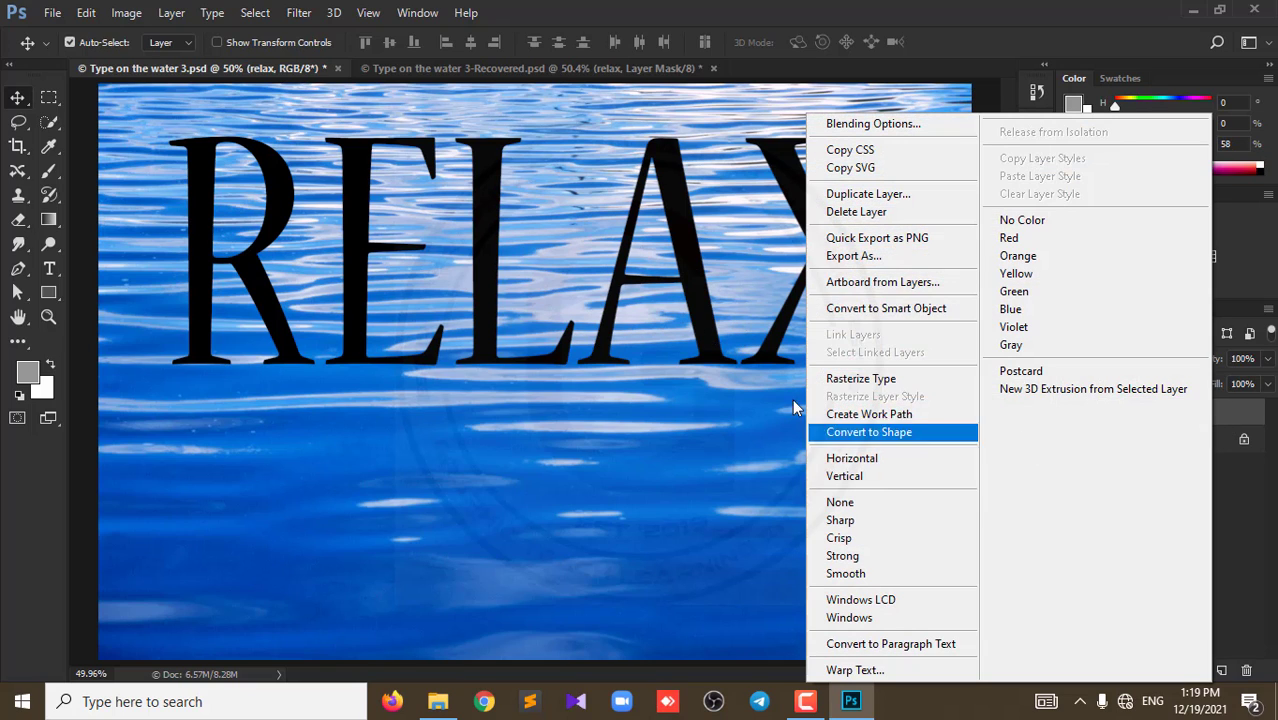
{"action": "left_click", "coordinate": [883, 312]}
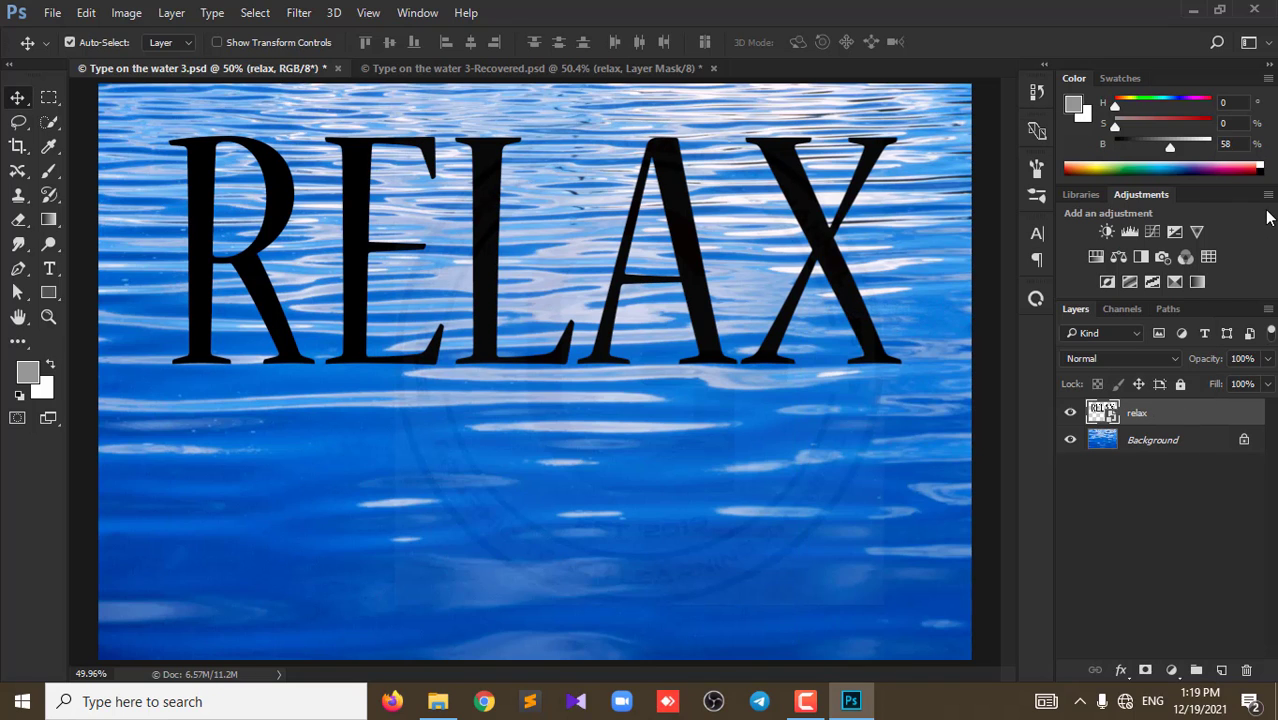
{"action": "left_click", "coordinate": [1268, 310]}
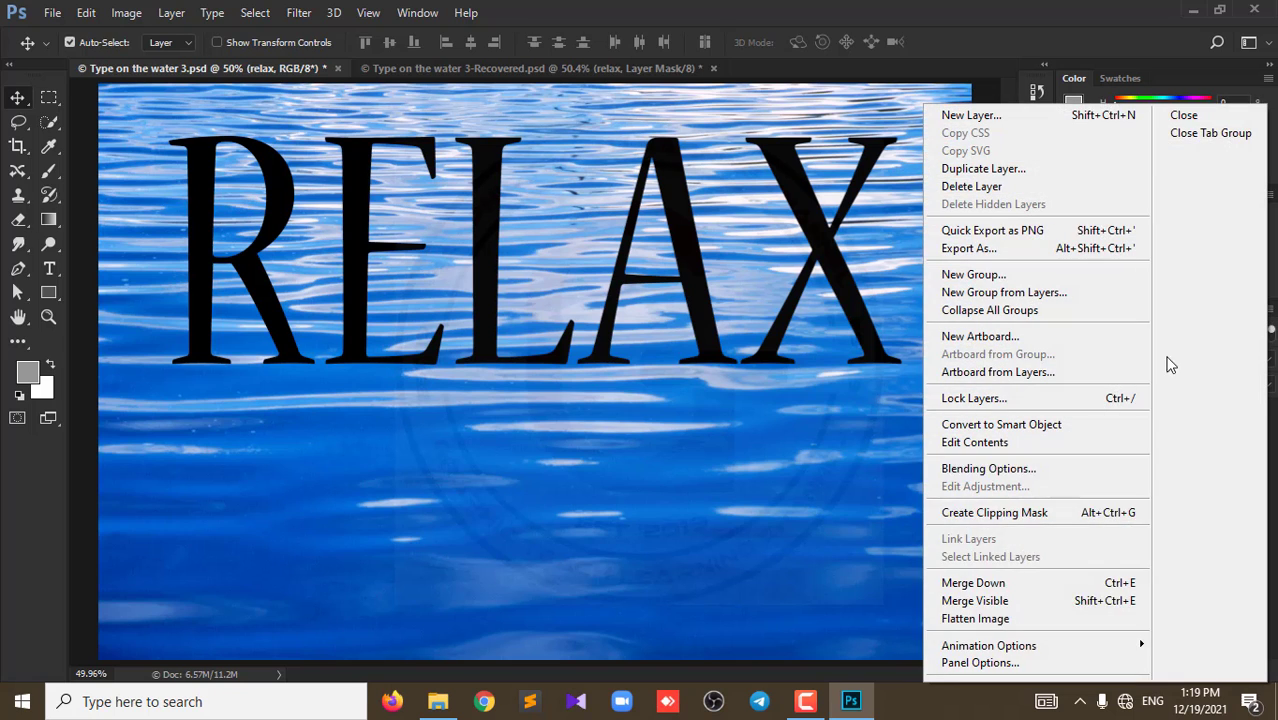
{"action": "left_click", "coordinate": [1000, 662]}
{"action": "left_click", "coordinate": [430, 207]}
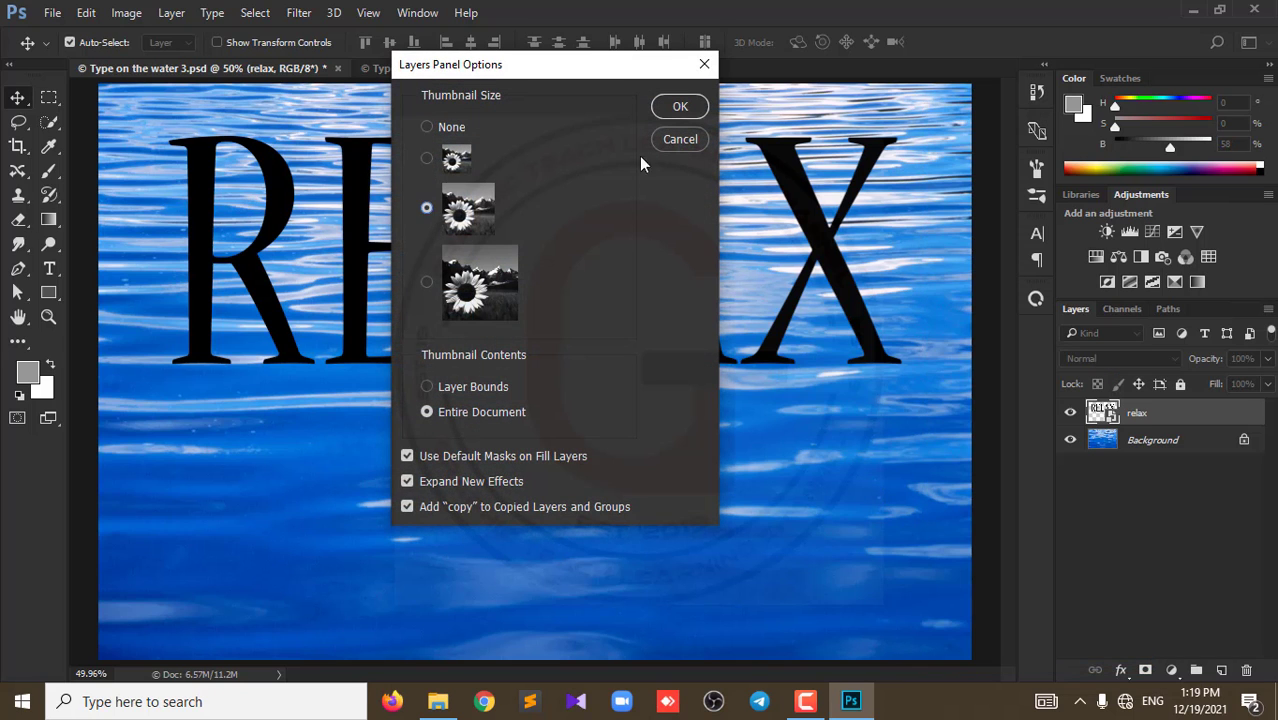
{"action": "left_click", "coordinate": [685, 106]}
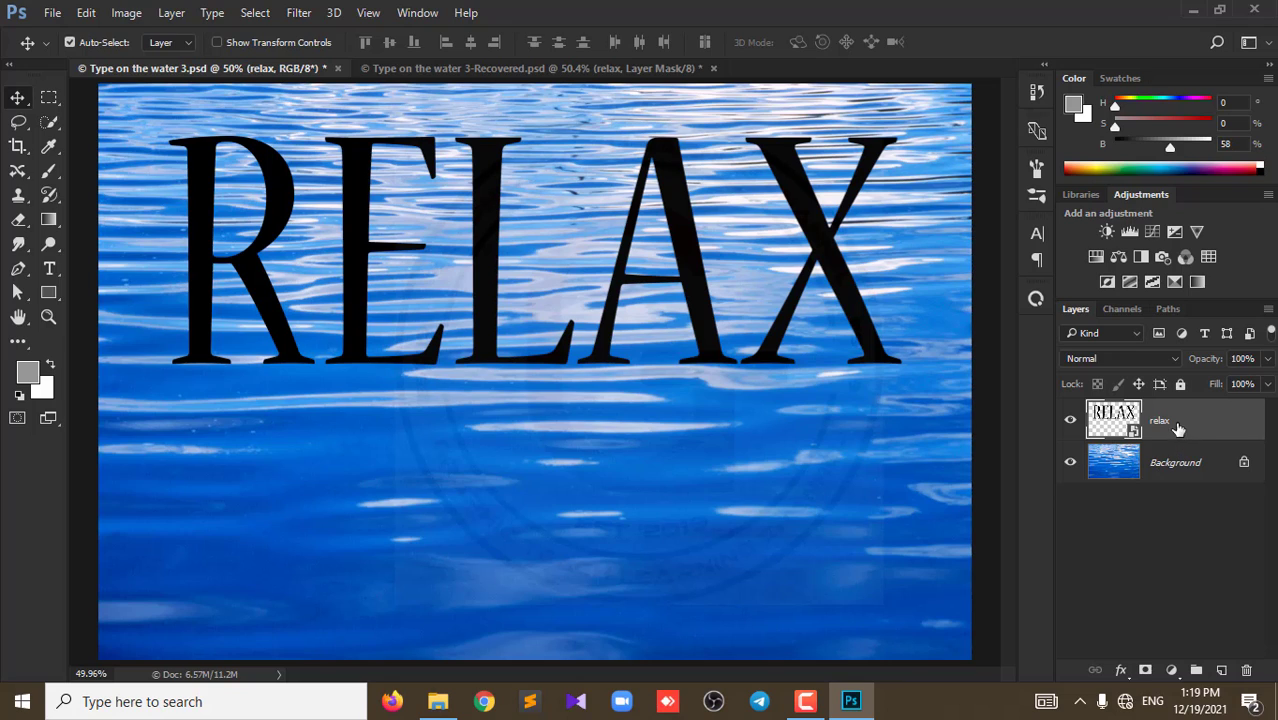
Step: Duplicate the relax layer as relax copy and reselect the original relax layer
{"action": "left_click_drag", "start_coordinate": [1192, 436], "coordinate": [1221, 670]}
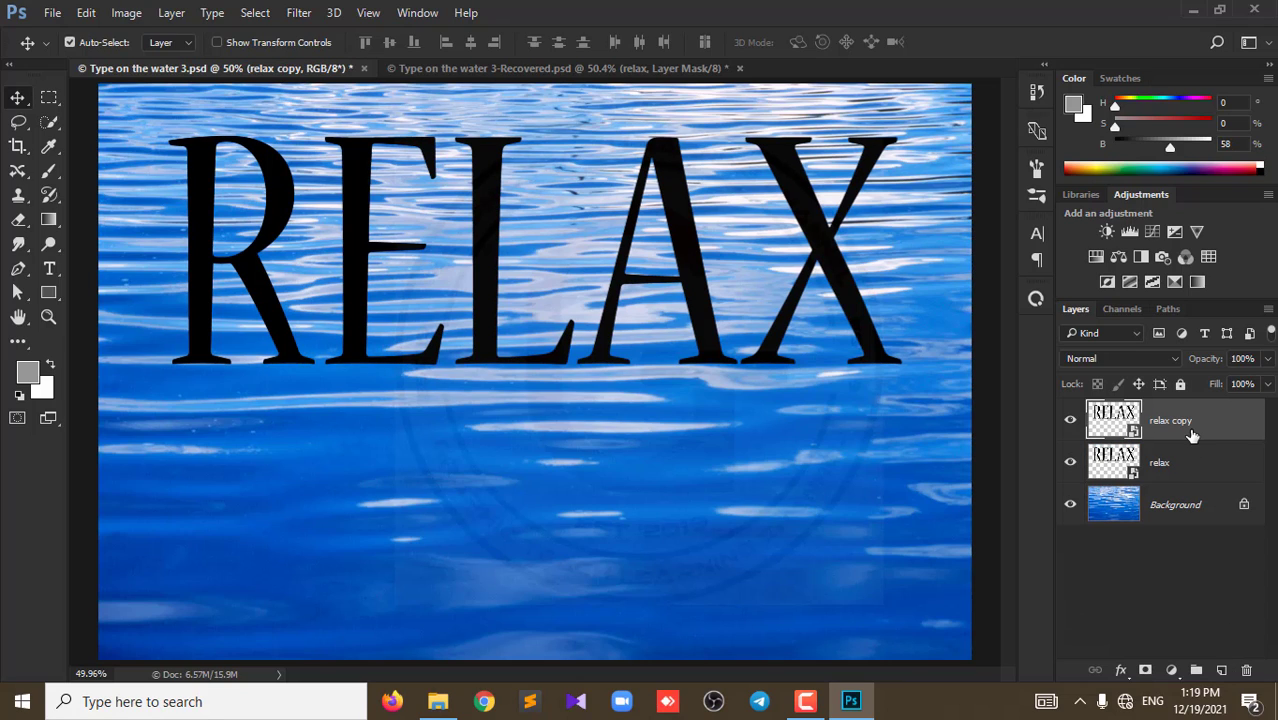
{"action": "left_click", "coordinate": [1160, 463]}
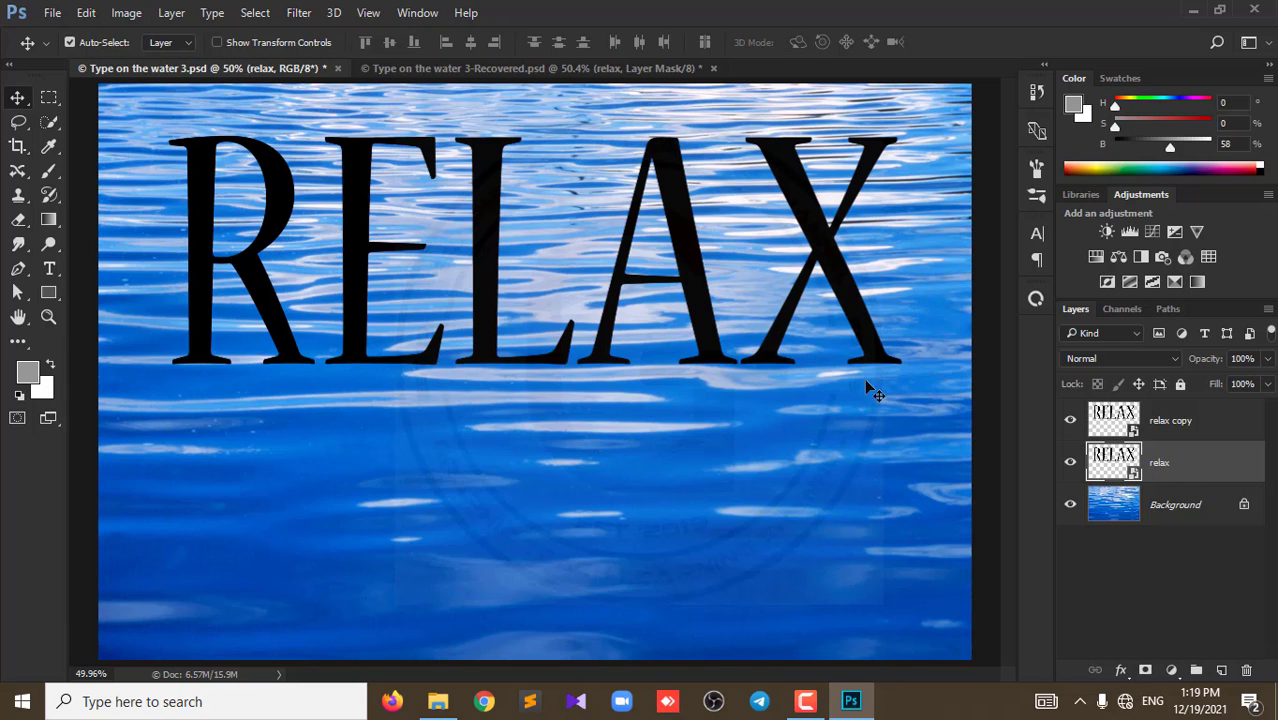
{"action": "key", "text": "ctrl"}
Step: Free-transform the relax layer, dragging its top edge below the bottom to mirror it under the text
{"action": "key", "text": "ctrl+t"}
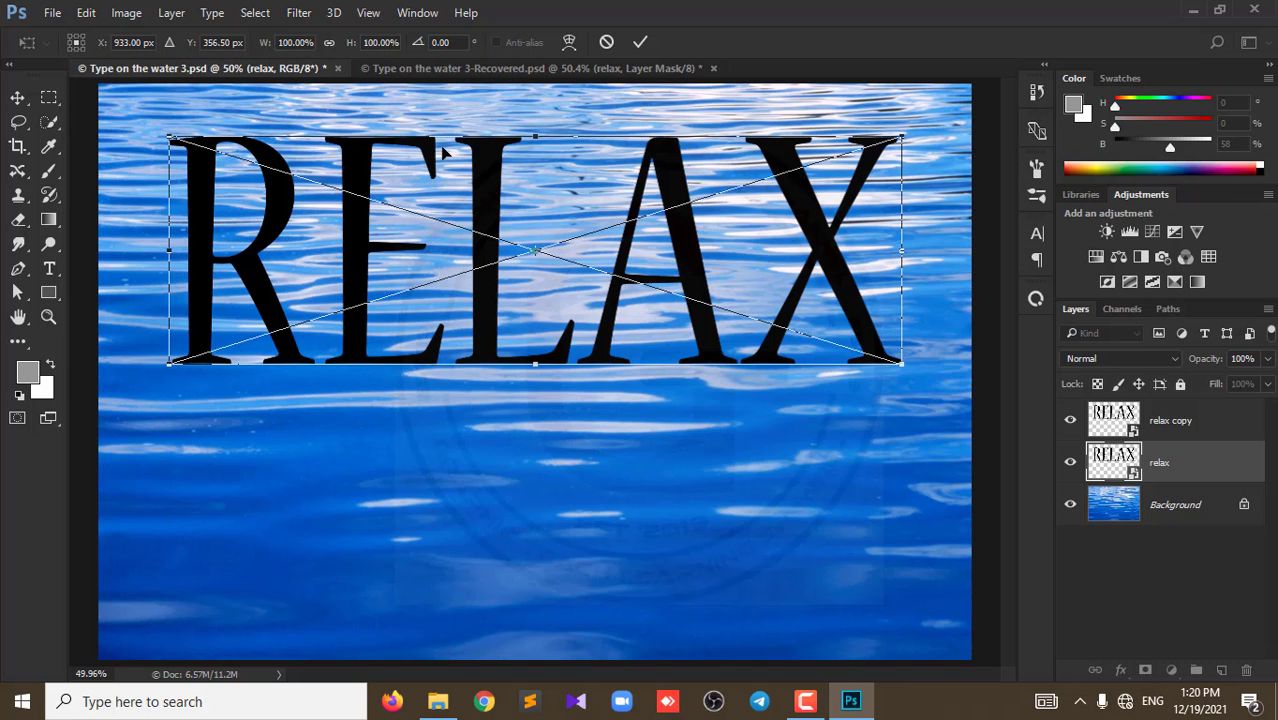
{"action": "left_click", "coordinate": [86, 12]}
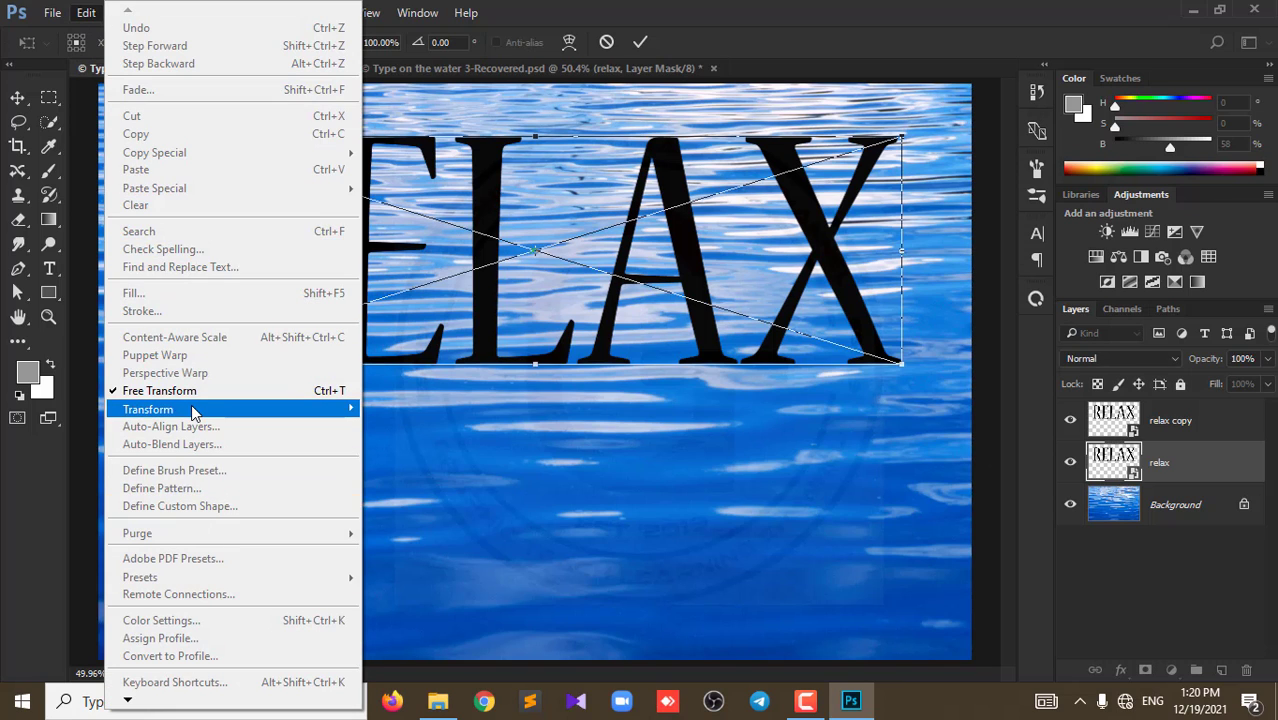
{"action": "left_click", "coordinate": [624, 230]}
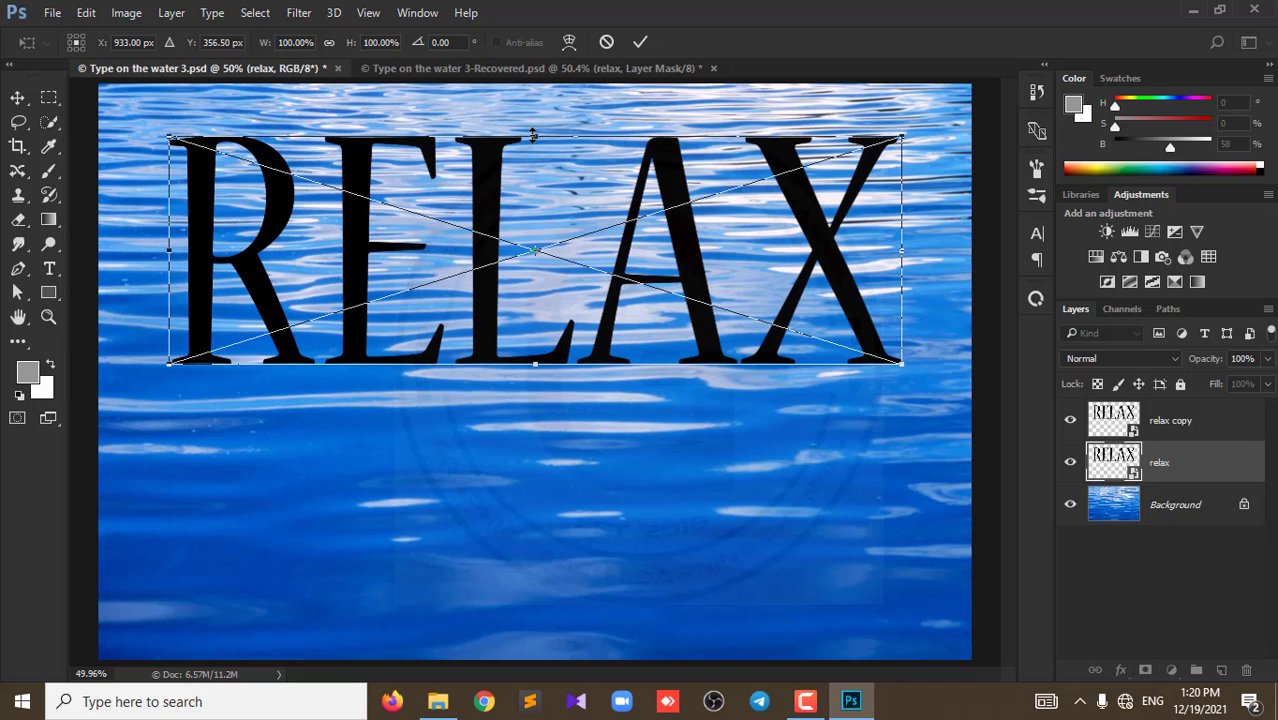
{"action": "left_click_drag", "start_coordinate": [535, 135], "coordinate": [519, 628]}
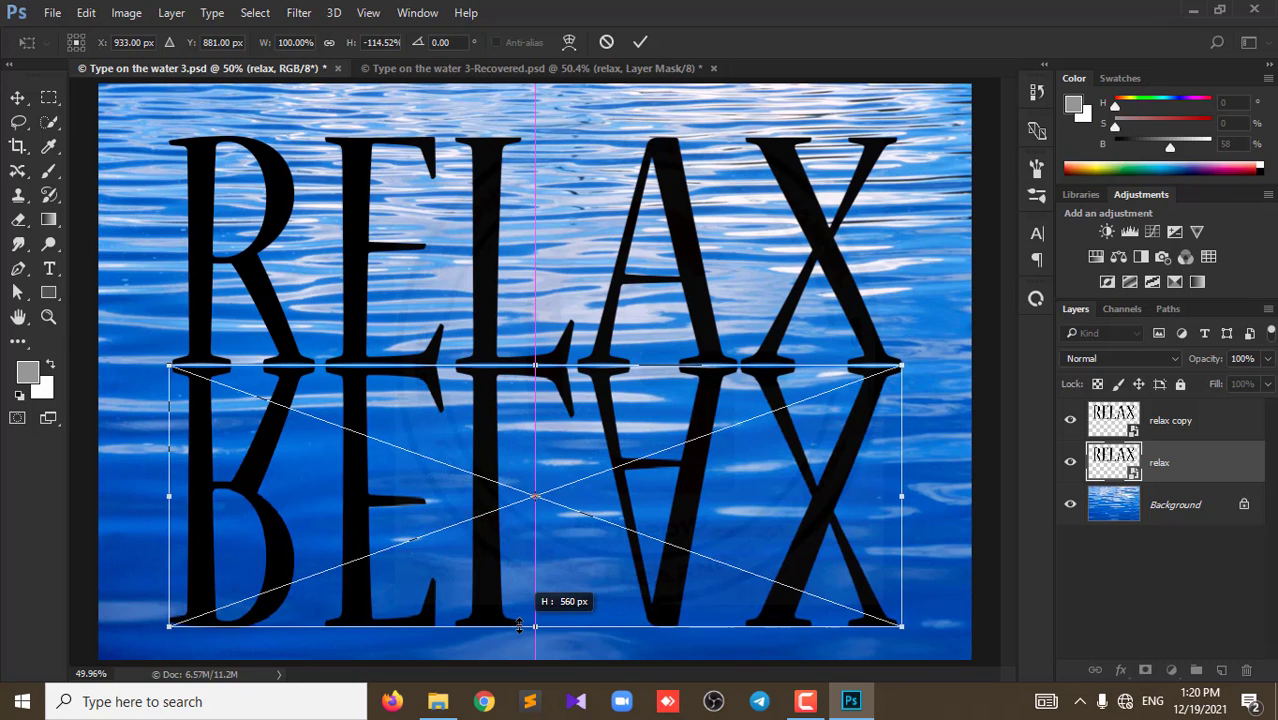
{"action": "left_click_drag", "start_coordinate": [519, 626], "coordinate": [519, 628]}
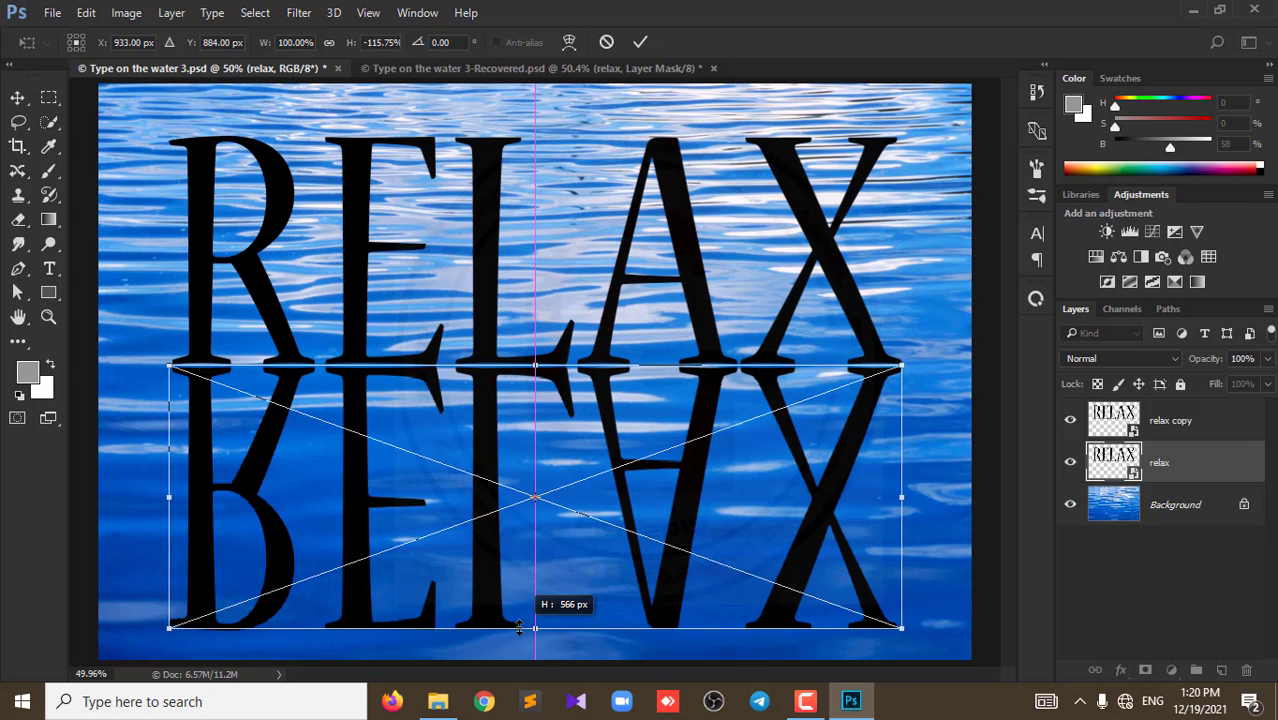
{"action": "left_click_drag", "start_coordinate": [519, 628], "coordinate": [519, 626]}
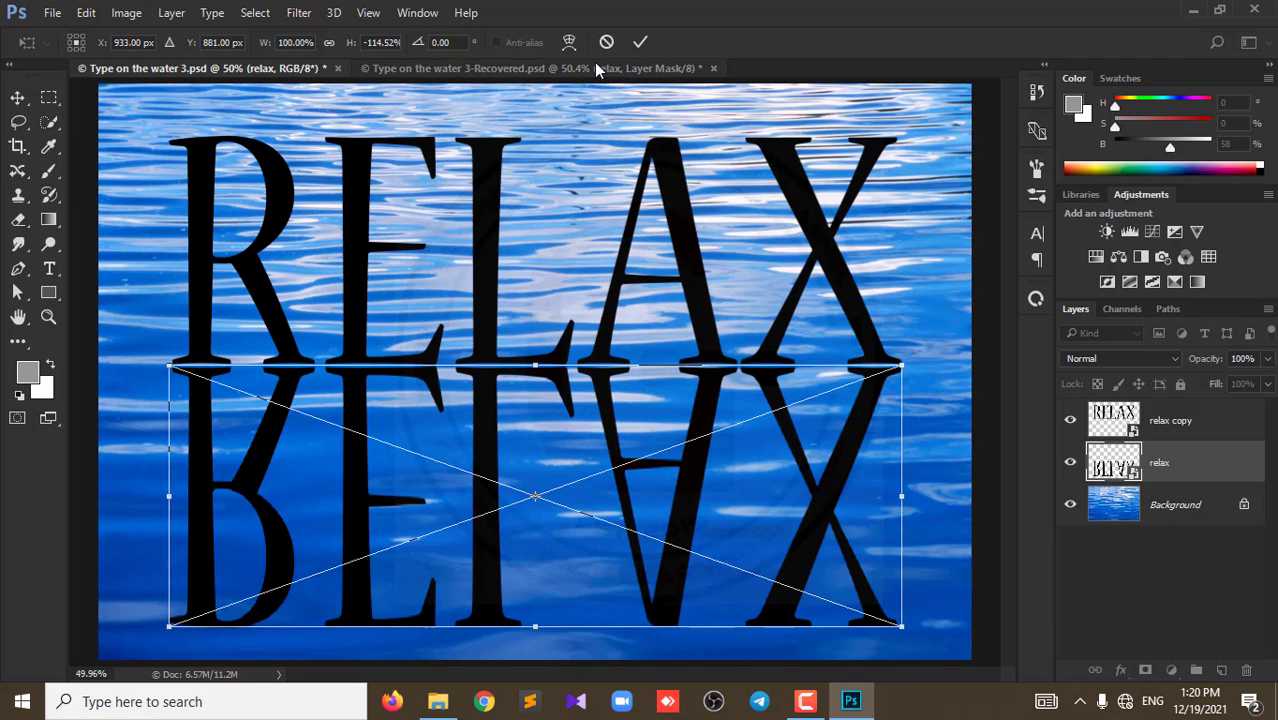
{"action": "left_click", "coordinate": [640, 41]}
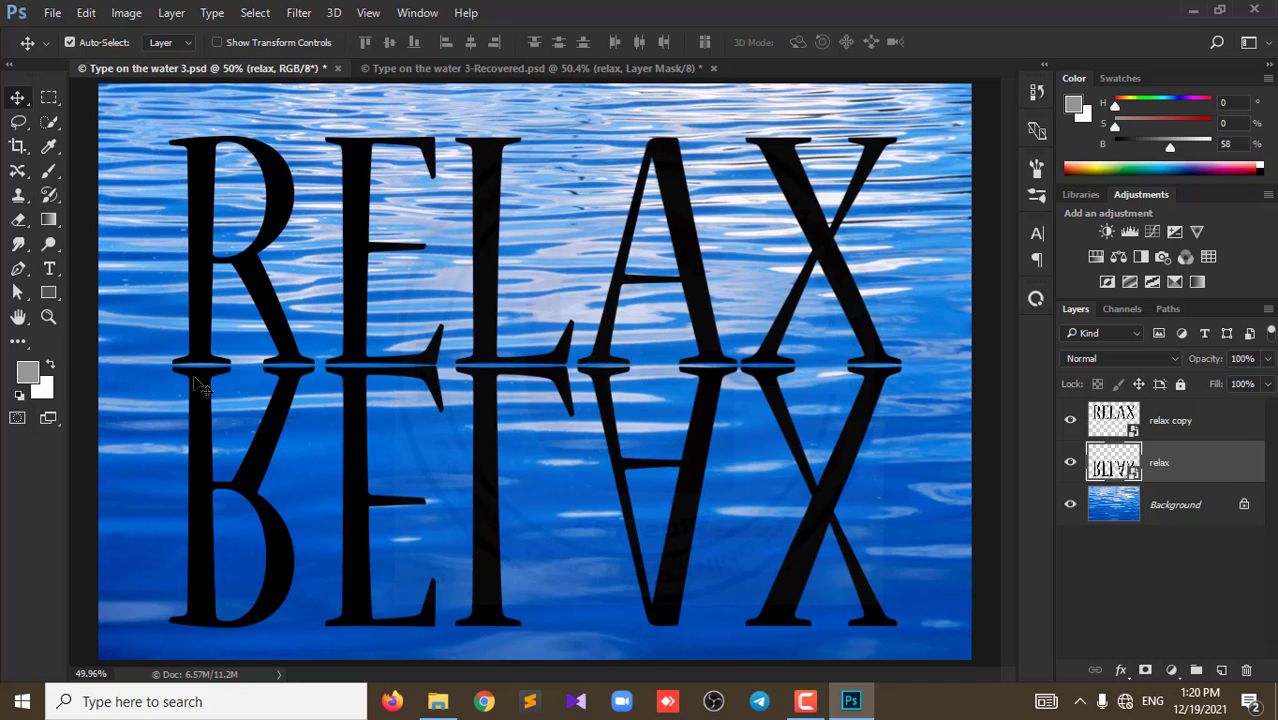
{"action": "scroll", "coordinate": [200, 386], "scroll_direction": "up", "scroll_amount": 1}
Step: Set the flipped reflection's vertical scale to -115% in Free Transform and commit it
{"action": "scroll", "coordinate": [205, 388], "scroll_direction": "up", "scroll_amount": 1}
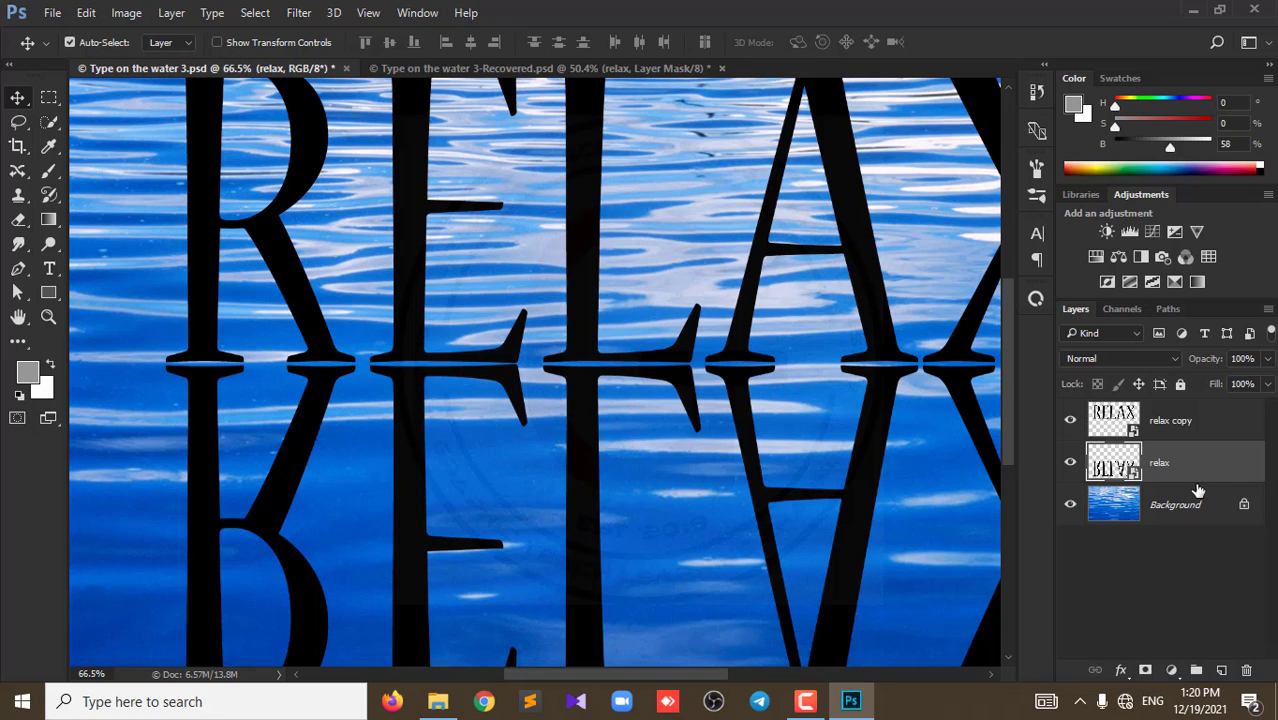
{"action": "key", "text": "ctrl+t"}
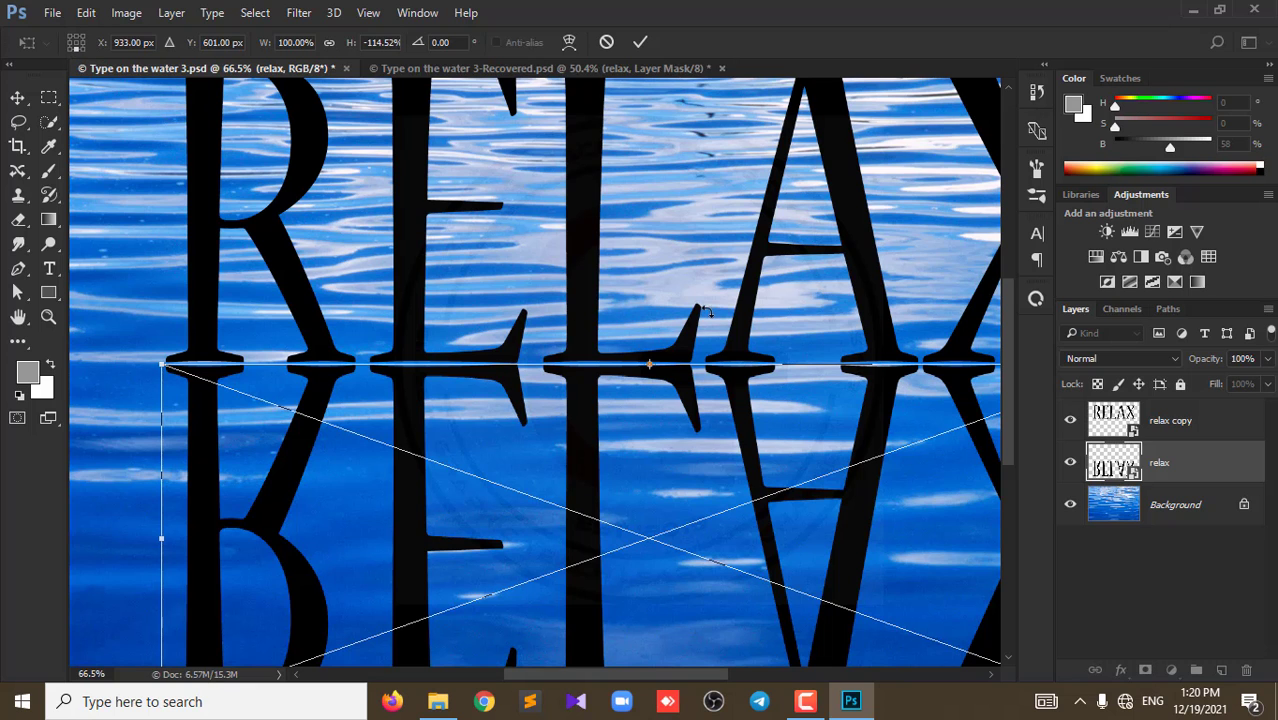
{"action": "scroll", "coordinate": [705, 313], "scroll_direction": "down", "scroll_amount": 2}
{"action": "scroll", "coordinate": [705, 313], "scroll_direction": "down", "scroll_amount": 2}
{"action": "key", "text": "ctrl+0"}
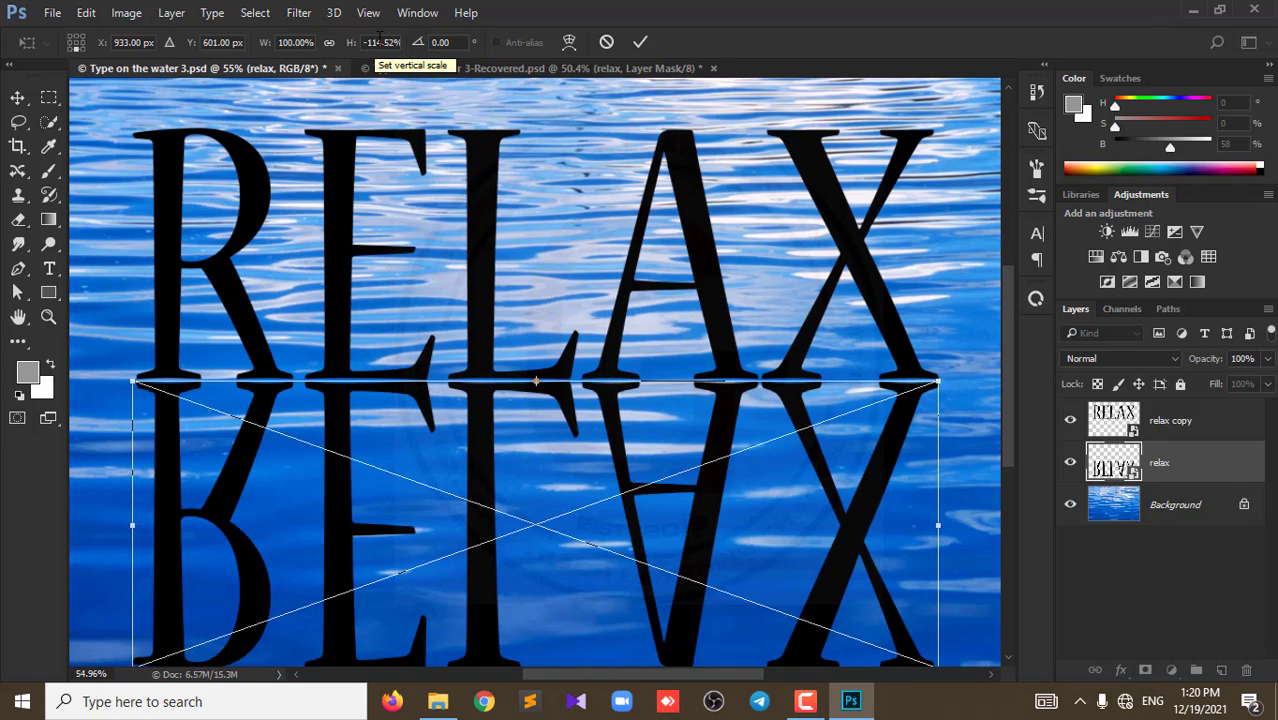
{"action": "left_click", "coordinate": [378, 42]}
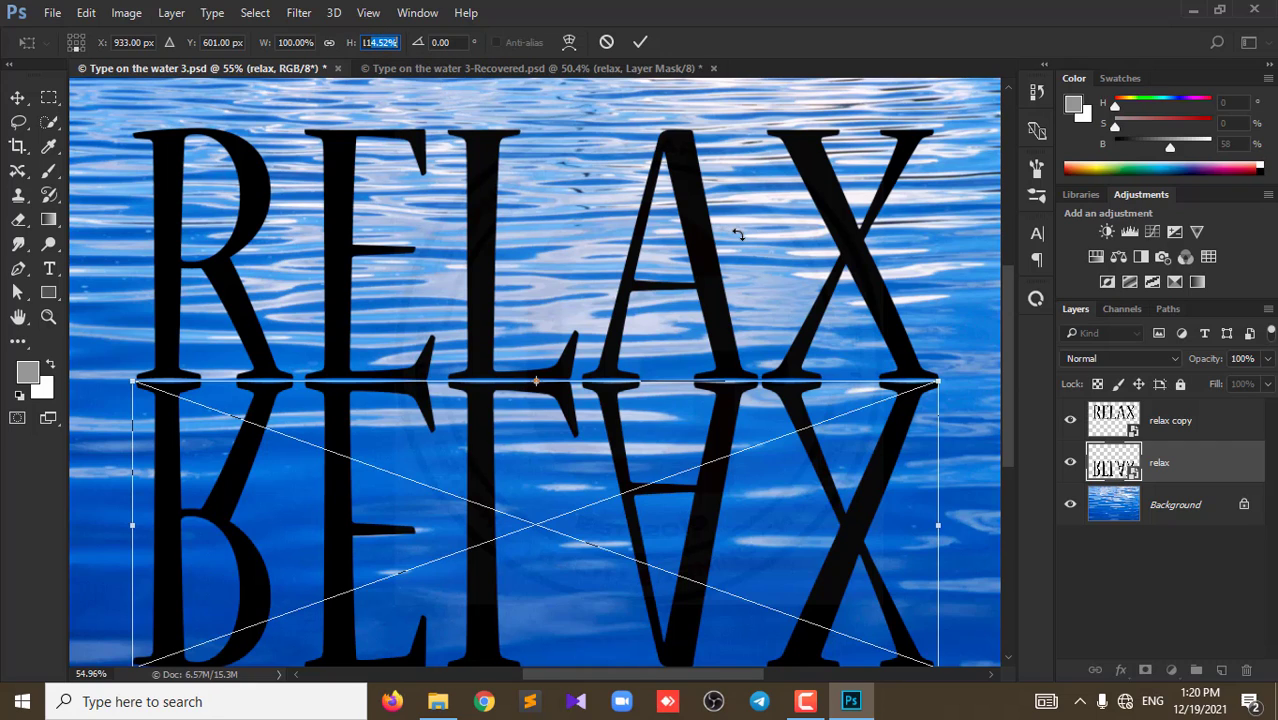
{"action": "type", "text": "115"}
{"action": "key", "text": "Return"}
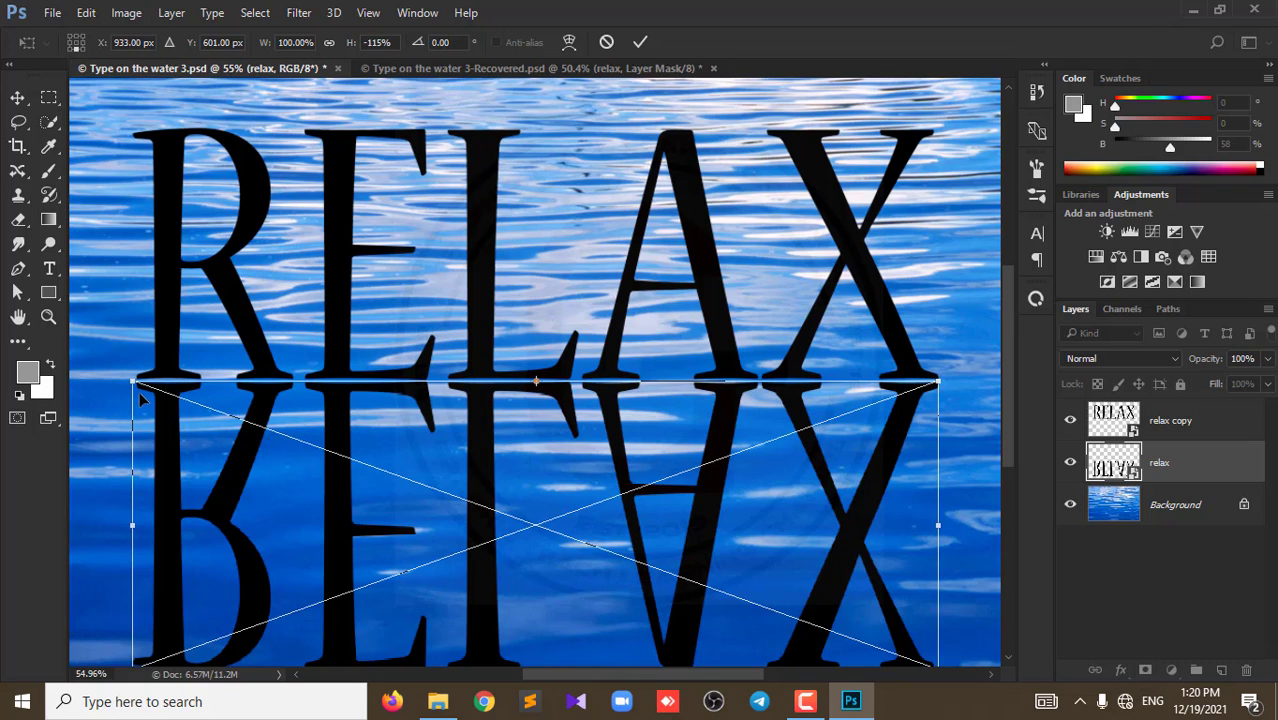
{"action": "left_click", "coordinate": [640, 42]}
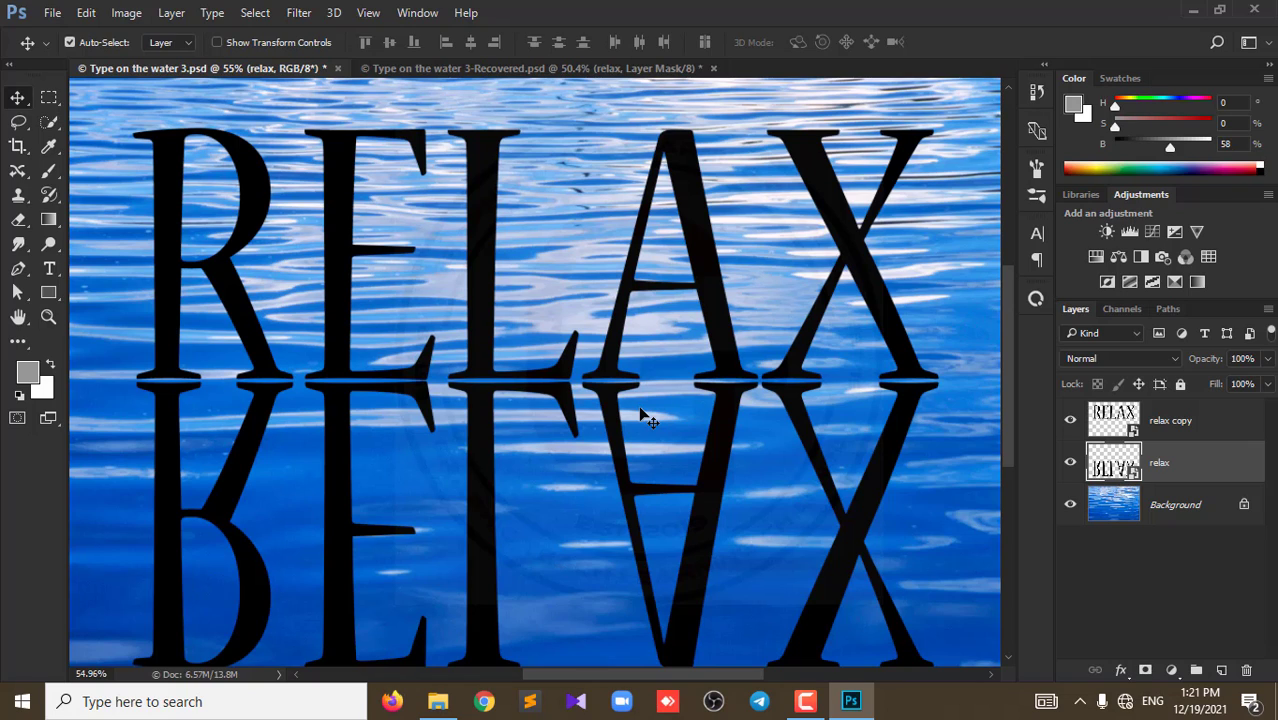
Step: Nudge the reflection up with the arrow keys until it touches the upright RELAX
{"action": "key", "text": "ctrl"}
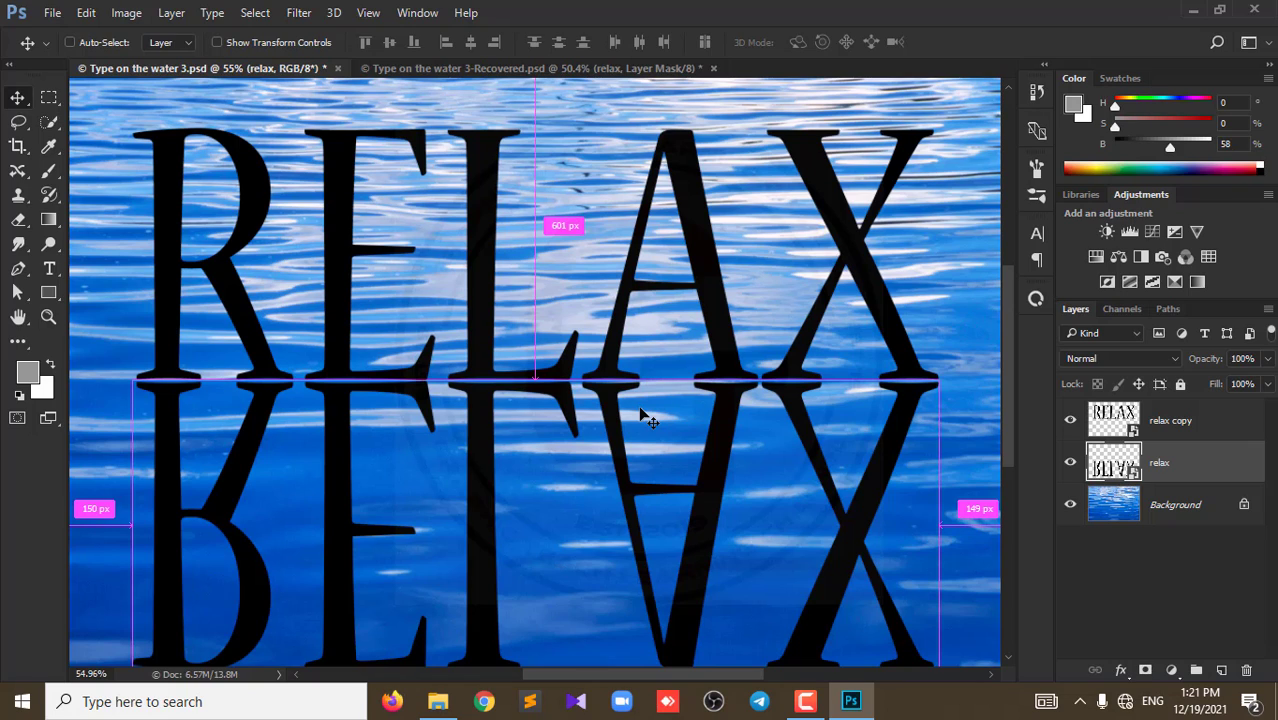
{"action": "key", "text": "Up"}
{"action": "key", "text": "Up"}
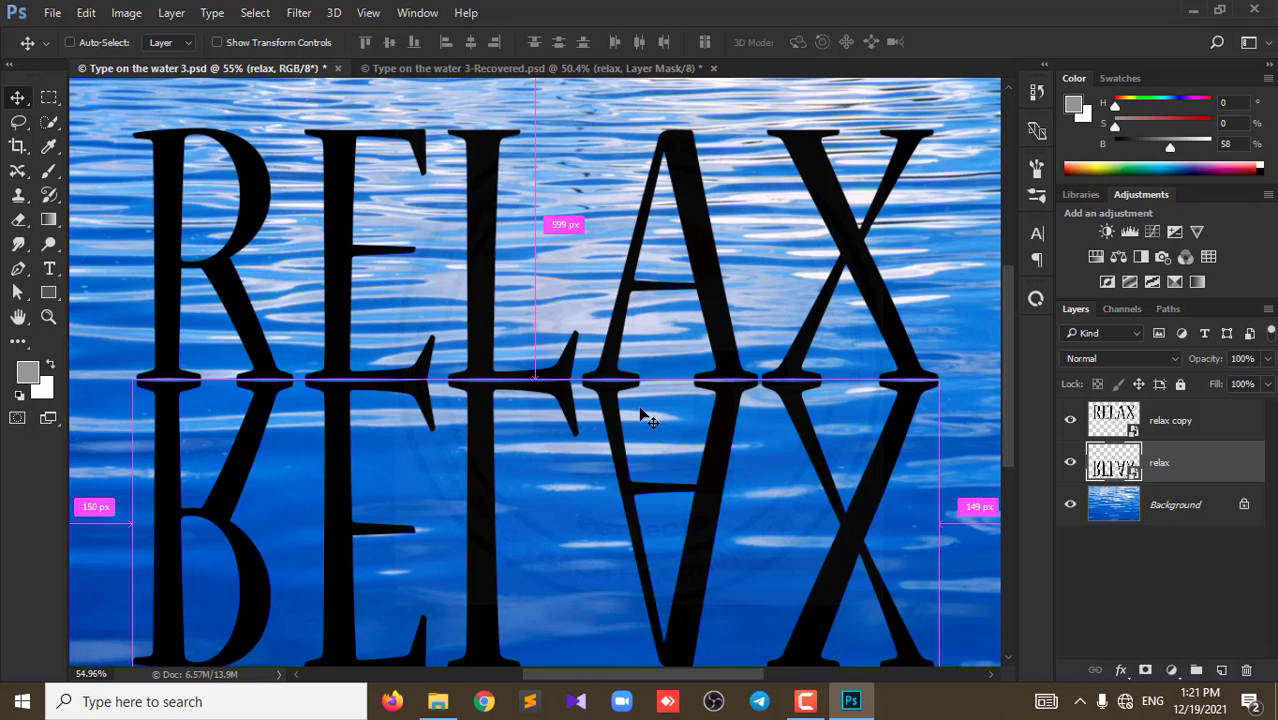
{"action": "key", "text": "Up"}
{"action": "key", "text": "Up"}
{"action": "key", "text": "Up"}
{"action": "key", "text": "Up"}
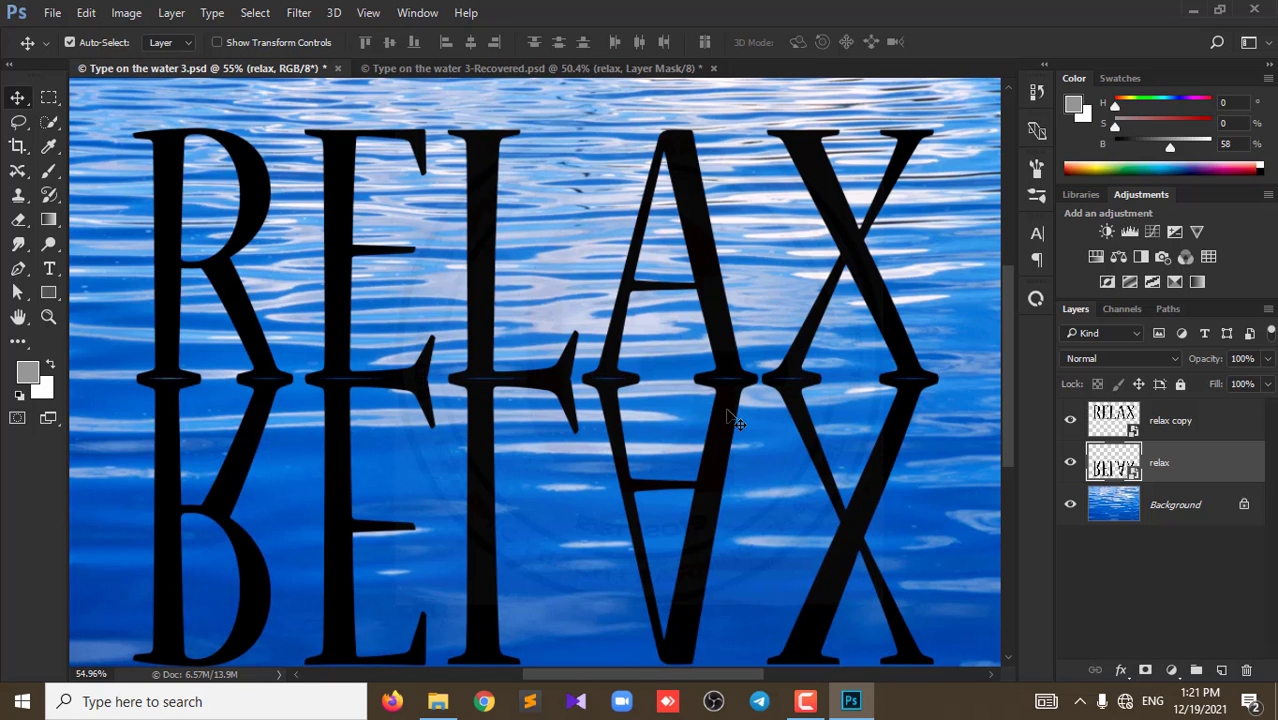
{"action": "key", "text": "ctrl"}
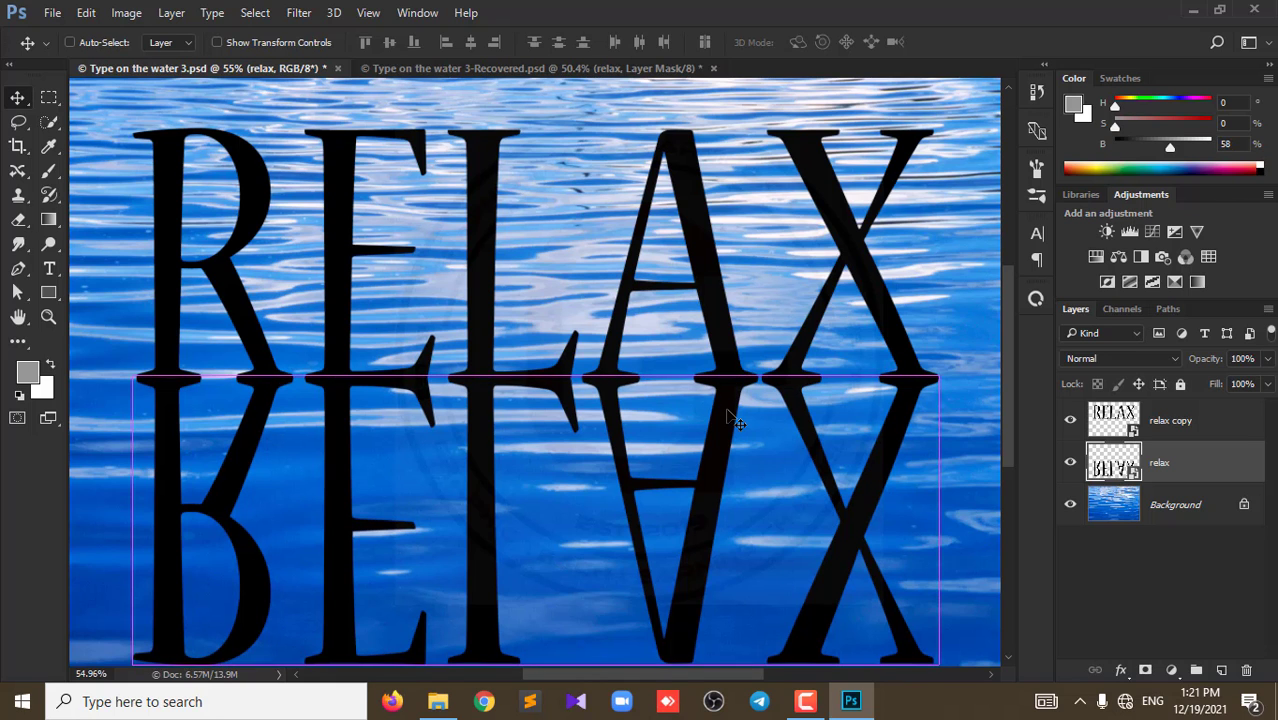
{"action": "key", "text": "Up"}
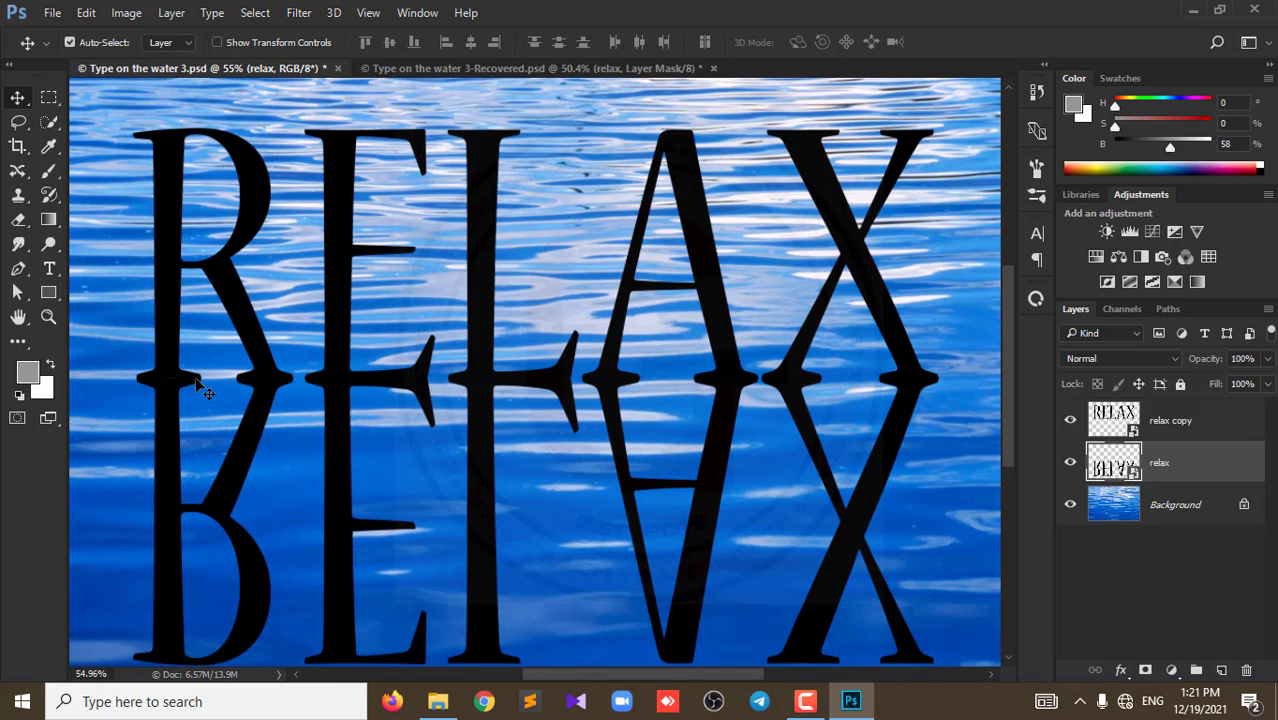
Step: Zoom in and out to check the seam, then bring up the Recovered document for comparison
{"action": "scroll", "coordinate": [196, 385], "scroll_direction": "up", "scroll_amount": 2}
{"action": "scroll", "coordinate": [196, 385], "scroll_direction": "up", "scroll_amount": 2}
{"action": "scroll", "coordinate": [196, 390], "scroll_direction": "up", "scroll_amount": 2}
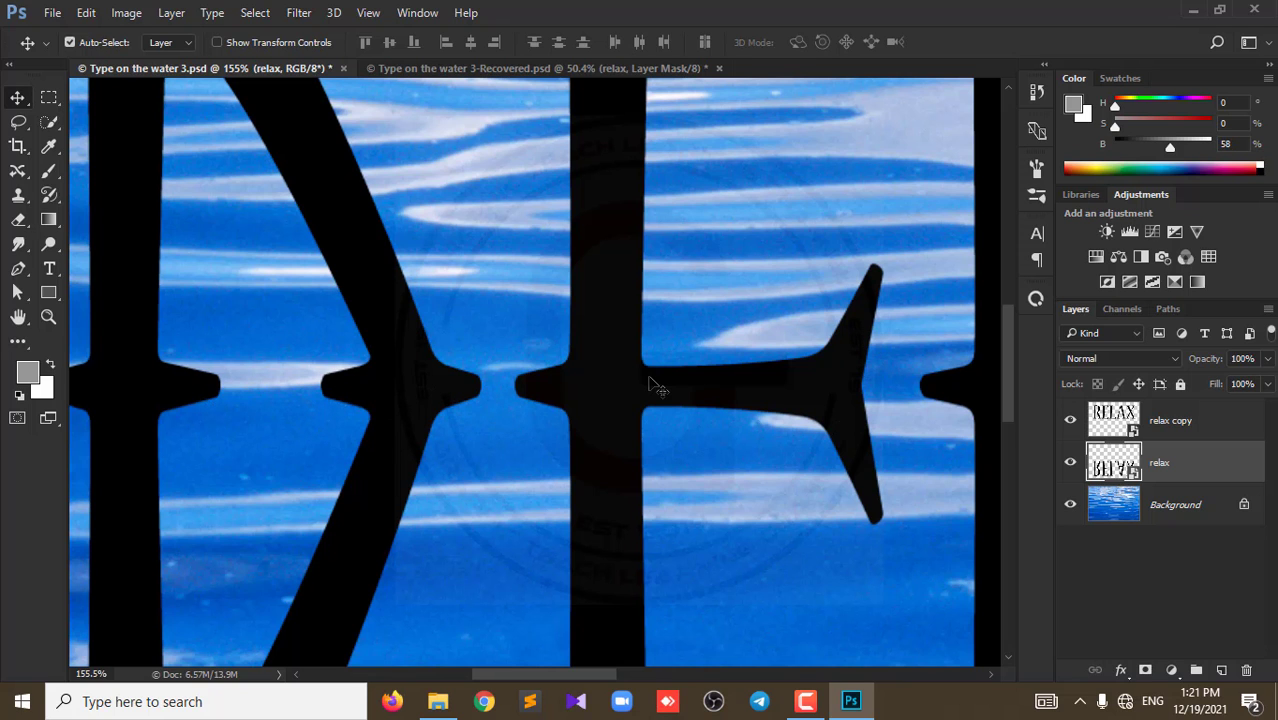
{"action": "scroll", "coordinate": [655, 385], "scroll_direction": "down", "scroll_amount": 2}
{"action": "scroll", "coordinate": [655, 385], "scroll_direction": "down", "scroll_amount": 1}
{"action": "scroll", "coordinate": [655, 385], "scroll_direction": "down", "scroll_amount": 1}
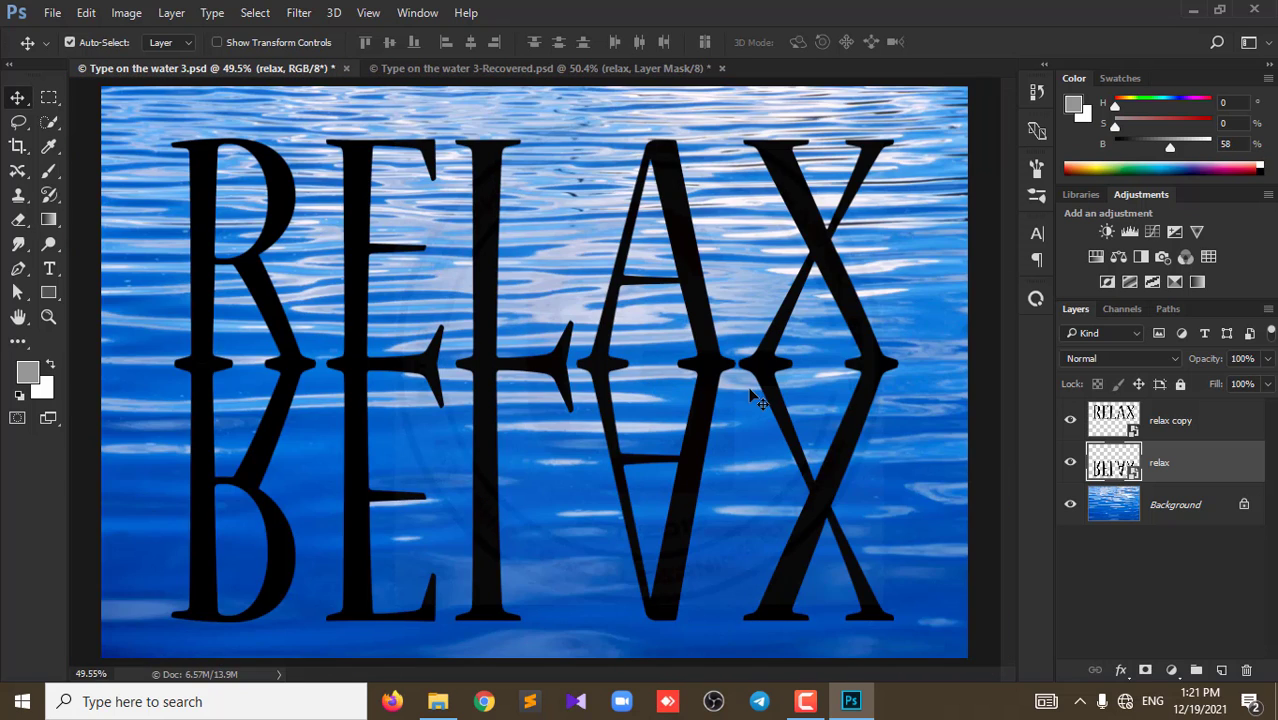
{"action": "scroll", "coordinate": [579, 422], "scroll_direction": "up", "scroll_amount": 2}
{"action": "scroll", "coordinate": [573, 394], "scroll_direction": "up", "scroll_amount": 1}
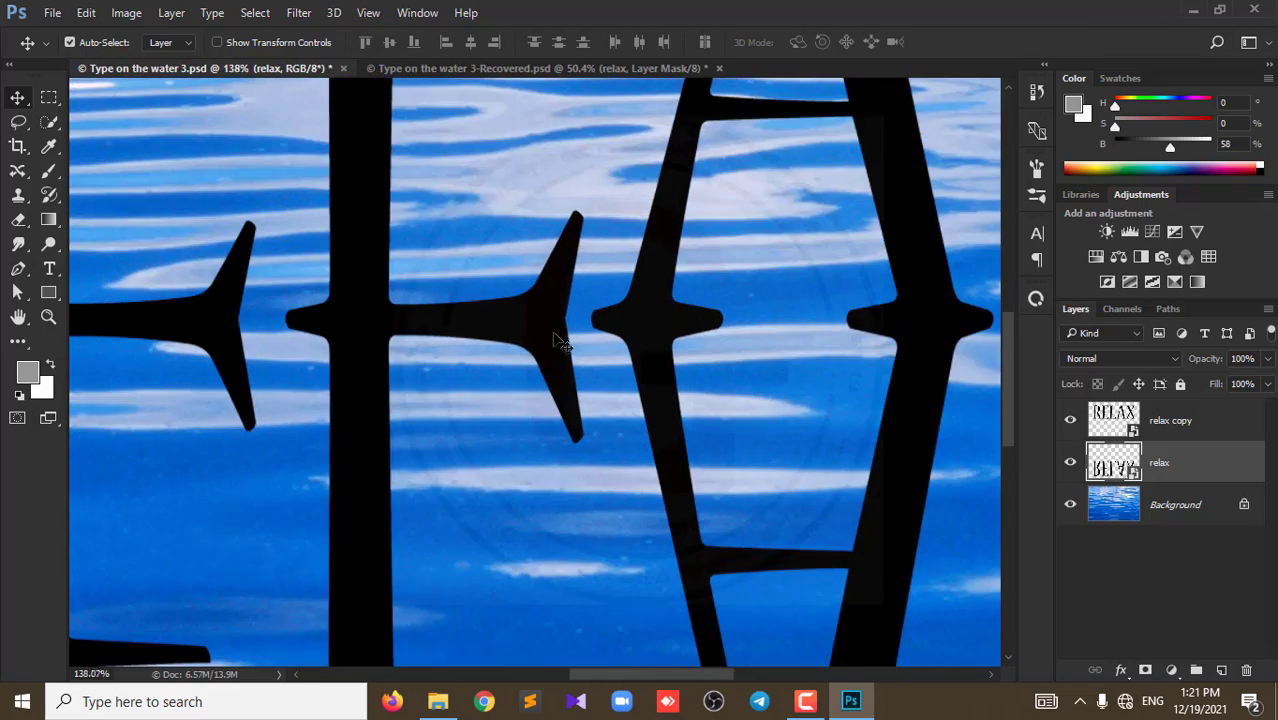
{"action": "scroll", "coordinate": [556, 337], "scroll_direction": "up", "scroll_amount": 1}
{"action": "scroll", "coordinate": [556, 337], "scroll_direction": "up", "scroll_amount": 1}
{"action": "scroll", "coordinate": [556, 337], "scroll_direction": "down", "scroll_amount": 1}
{"action": "scroll", "coordinate": [545, 333], "scroll_direction": "down", "scroll_amount": 1}
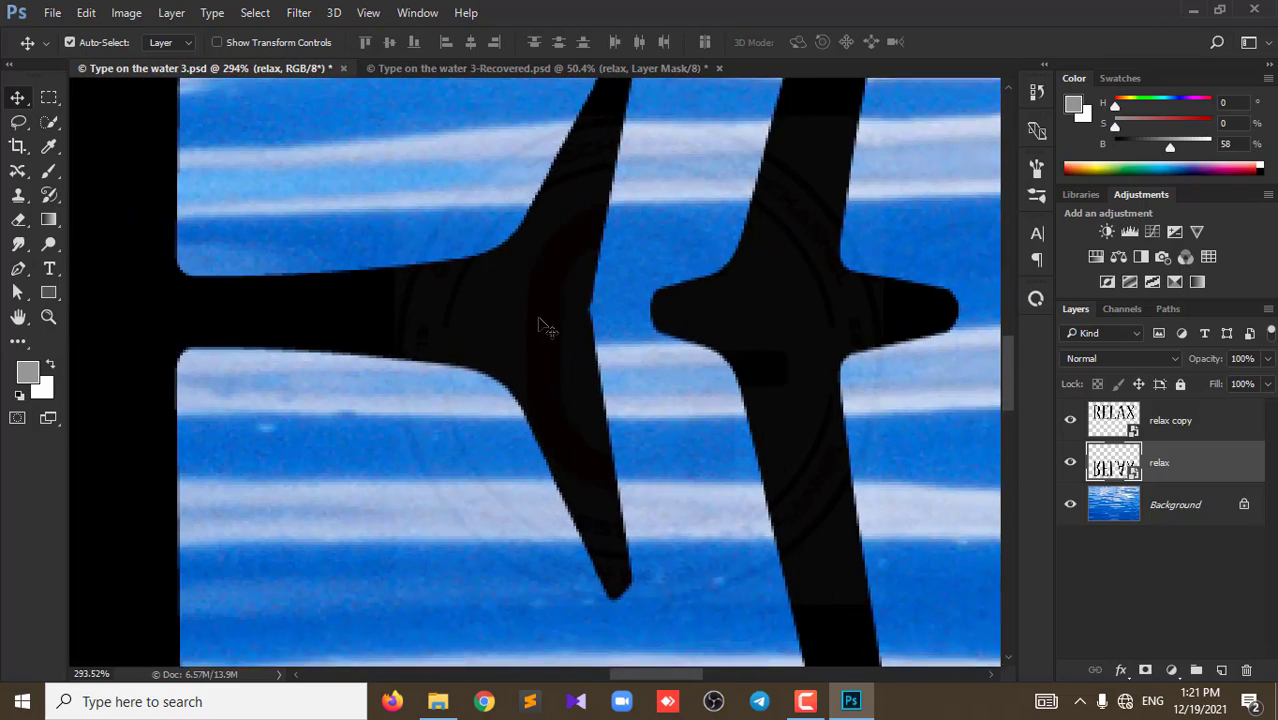
{"action": "scroll", "coordinate": [540, 330], "scroll_direction": "down", "scroll_amount": 1}
{"action": "scroll", "coordinate": [540, 330], "scroll_direction": "down", "scroll_amount": 2}
{"action": "scroll", "coordinate": [540, 330], "scroll_direction": "down", "scroll_amount": 1}
{"action": "scroll", "coordinate": [540, 330], "scroll_direction": "down", "scroll_amount": 1}
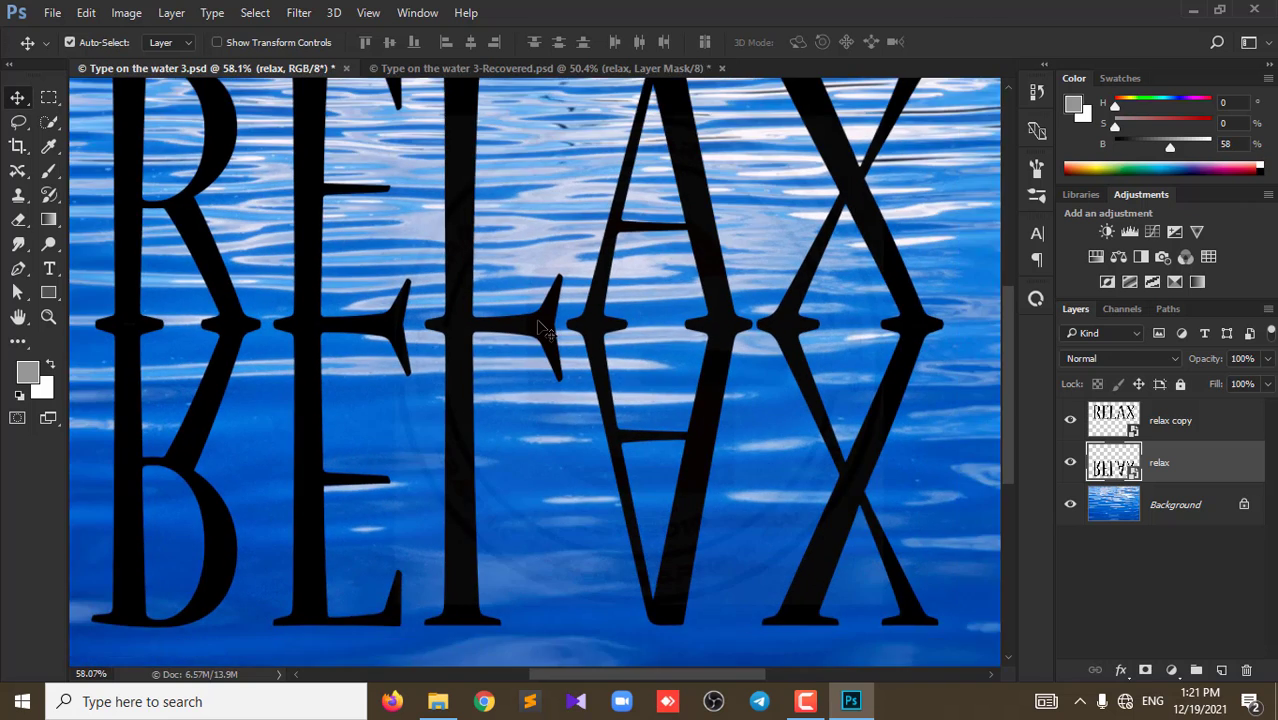
{"action": "scroll", "coordinate": [540, 330], "scroll_direction": "down", "scroll_amount": 1}
{"action": "left_click", "coordinate": [493, 68]}
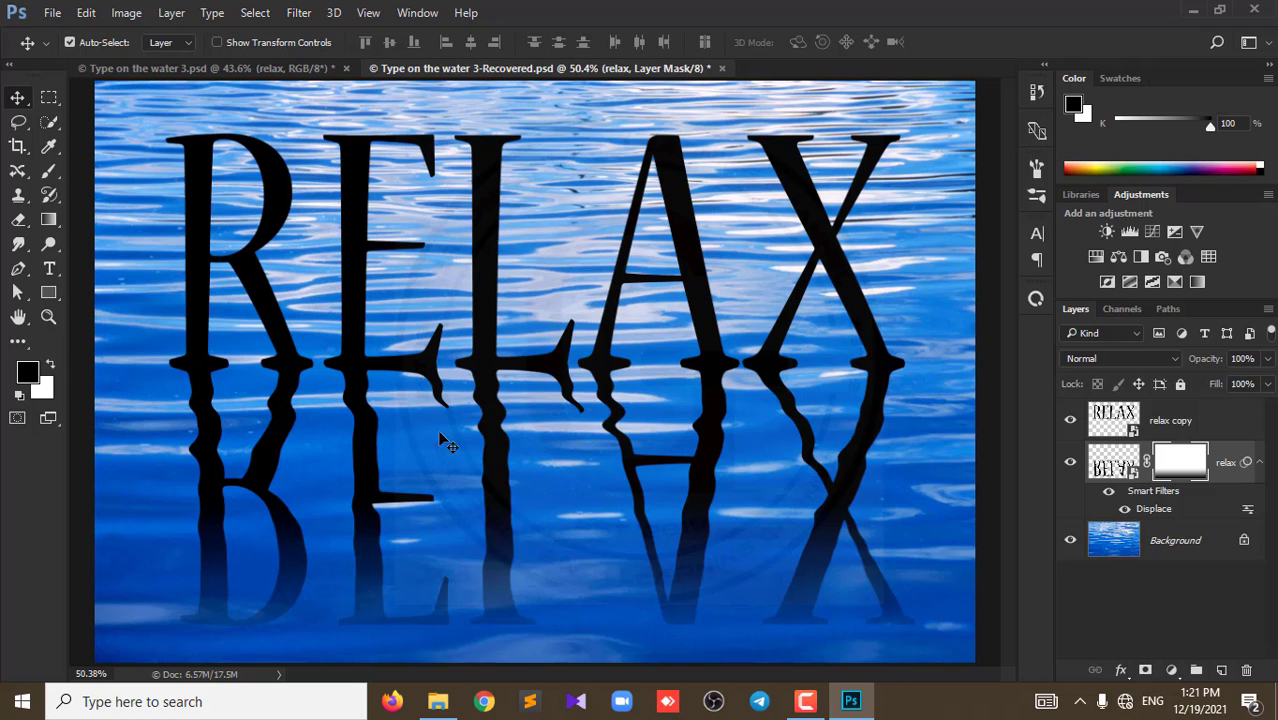
Step: Duplicate the water Background layer of Type on the water 3.psd into a New document
{"action": "left_click", "coordinate": [297, 67]}
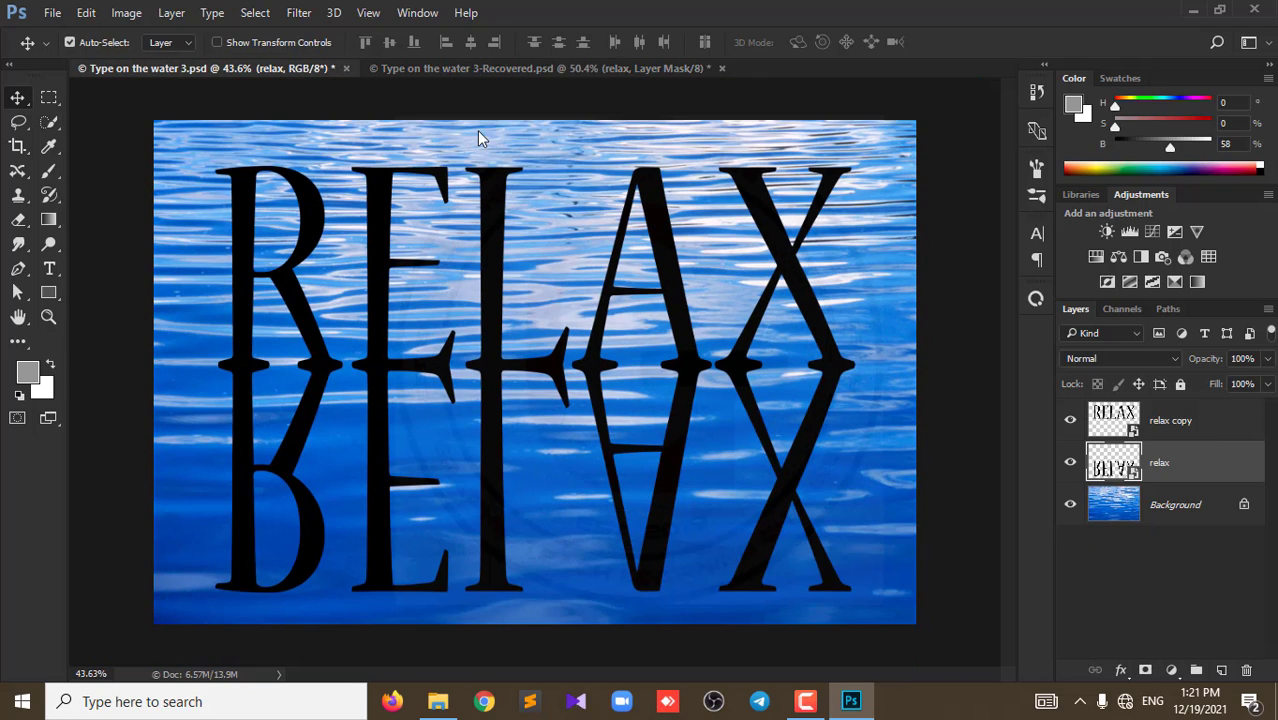
{"action": "left_click", "coordinate": [1155, 509]}
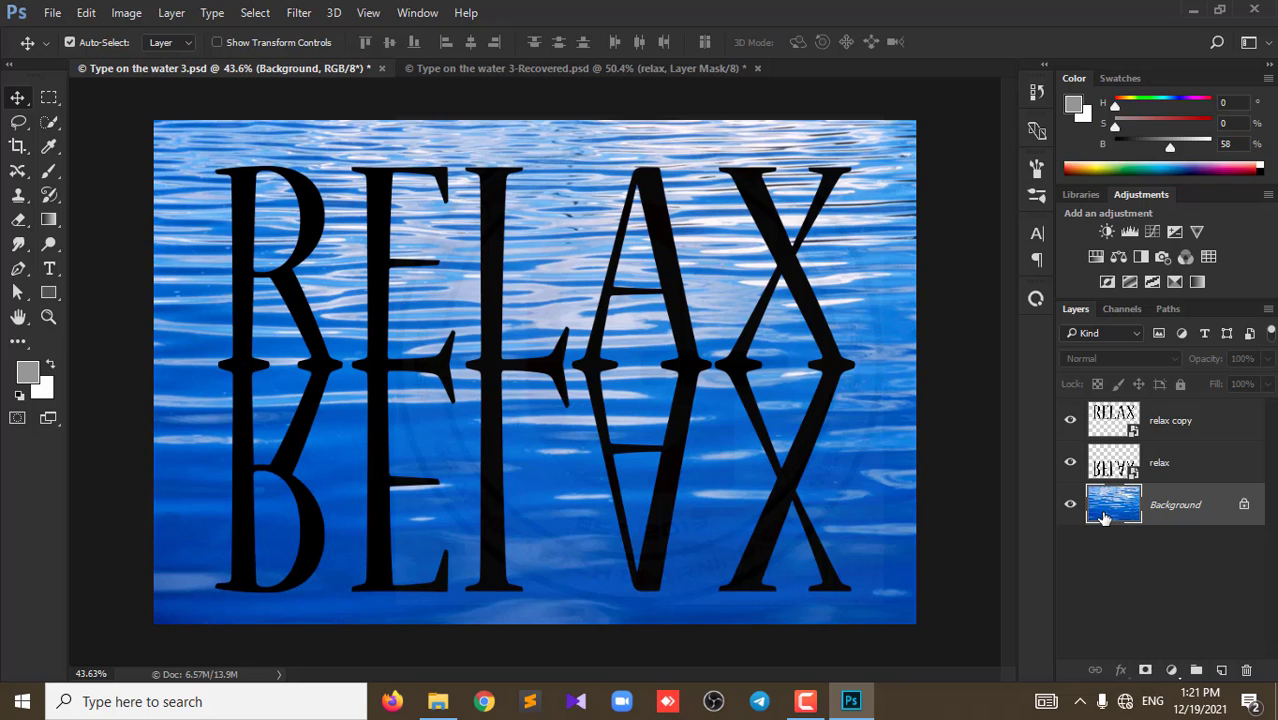
{"action": "right_click", "coordinate": [1116, 512]}
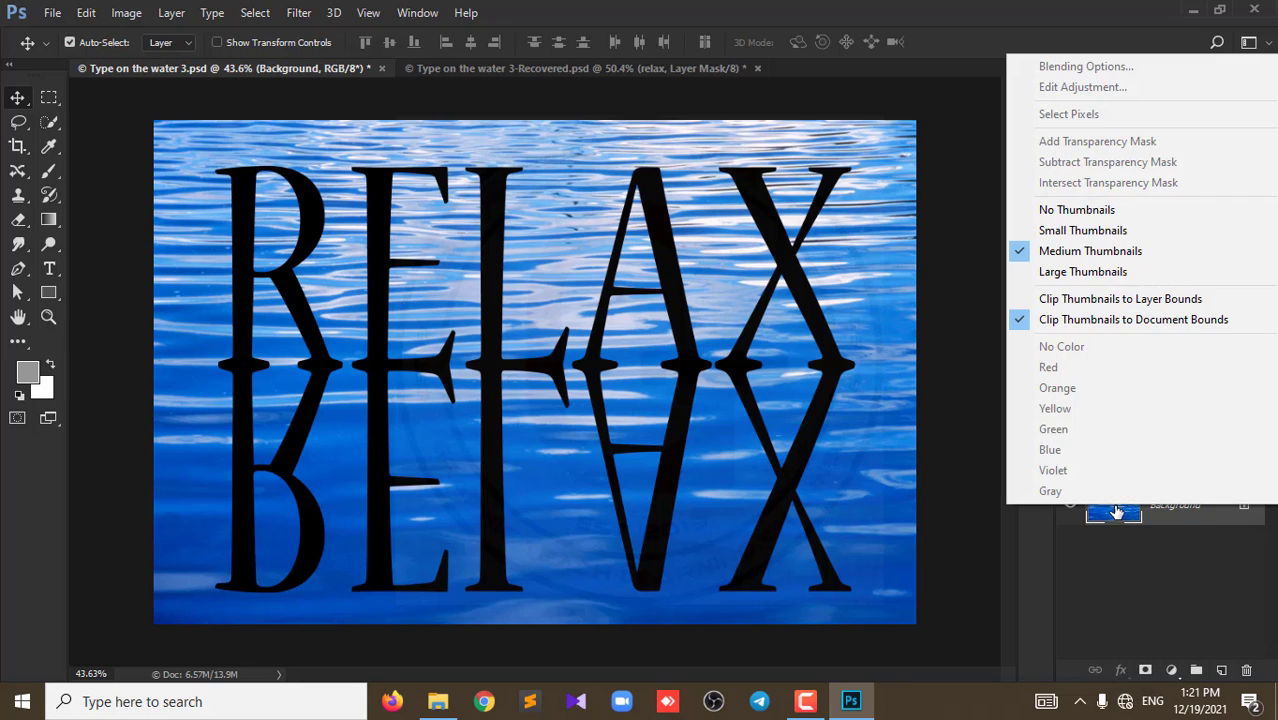
{"action": "right_click", "coordinate": [1161, 512]}
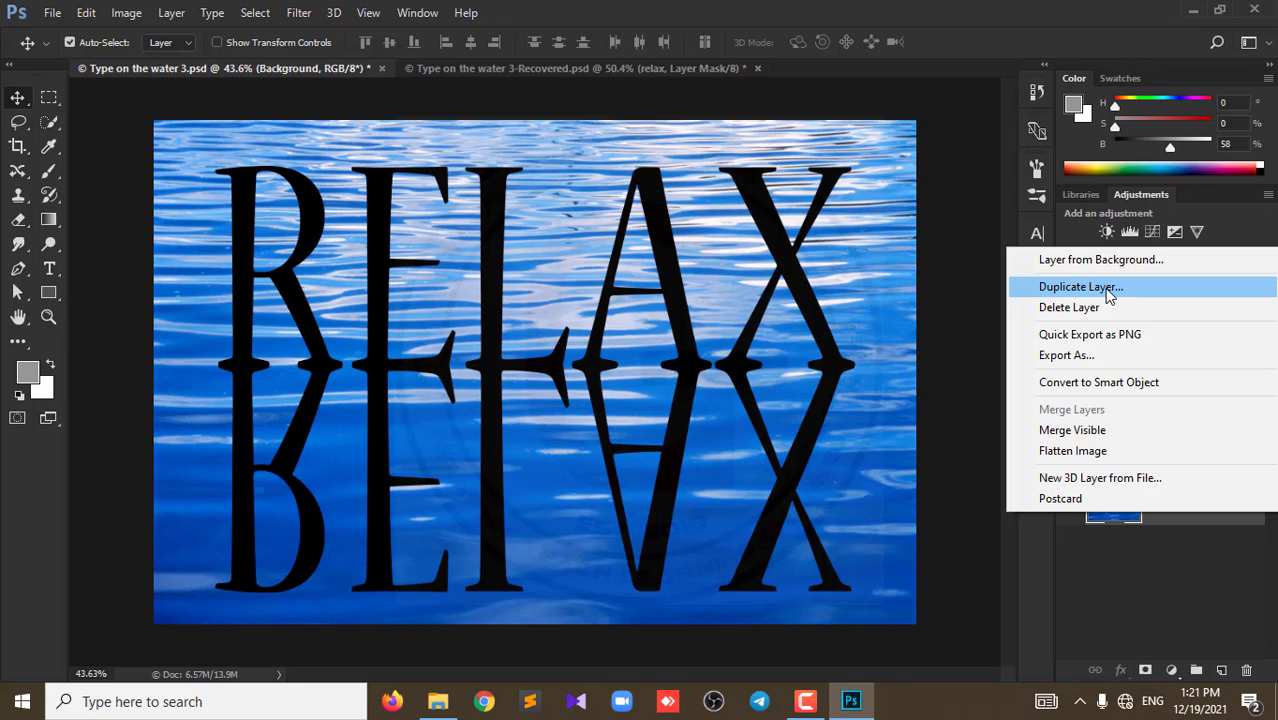
{"action": "left_click", "coordinate": [1080, 287]}
{"action": "left_click", "coordinate": [648, 252]}
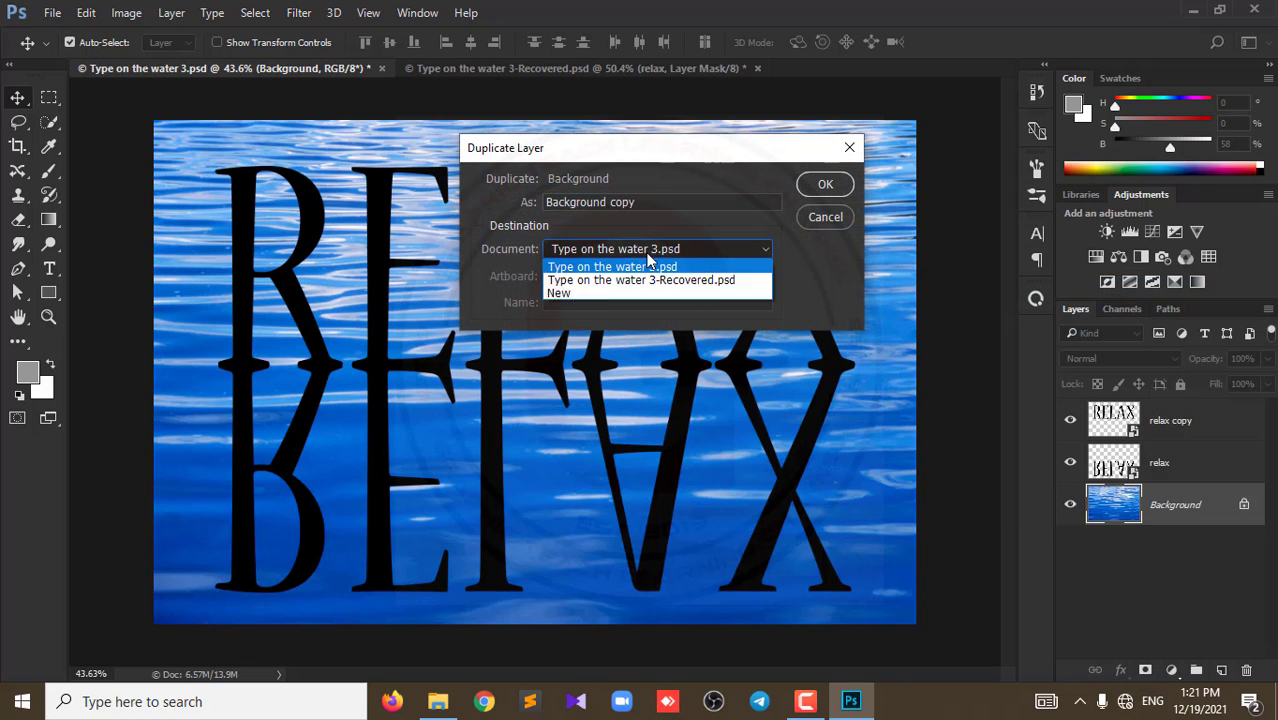
{"action": "left_click", "coordinate": [563, 293]}
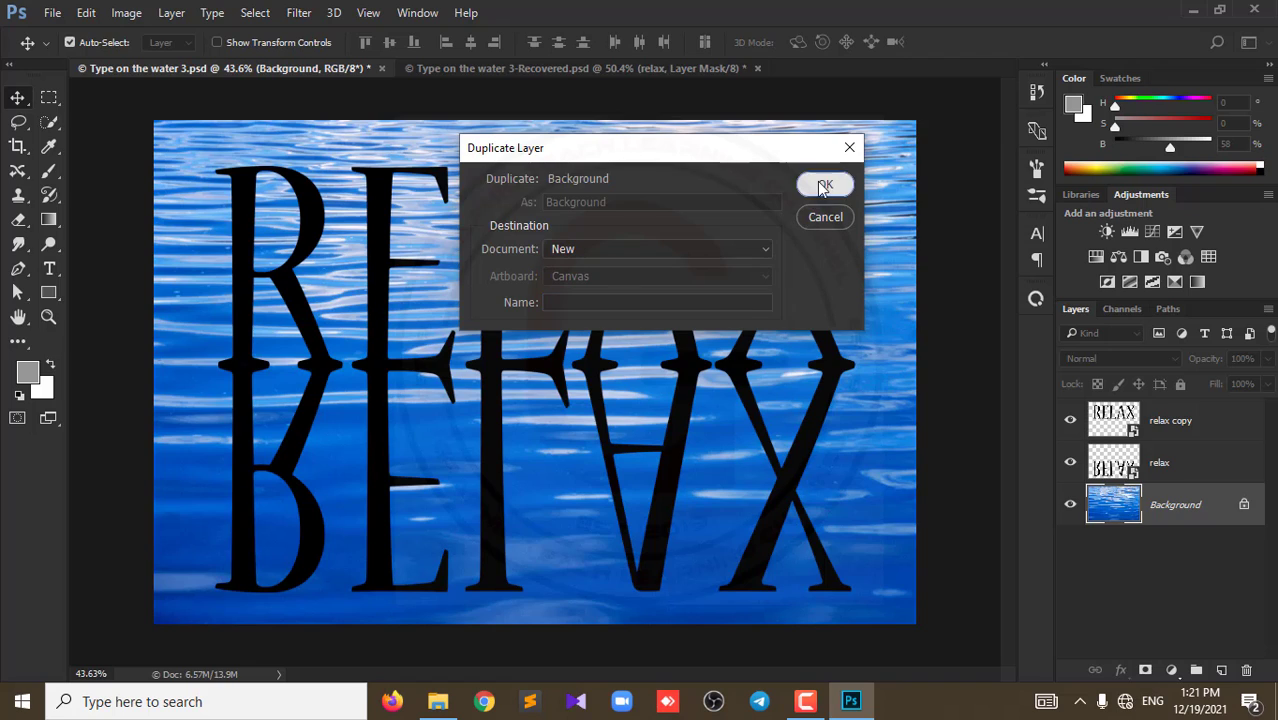
{"action": "left_click", "coordinate": [822, 184]}
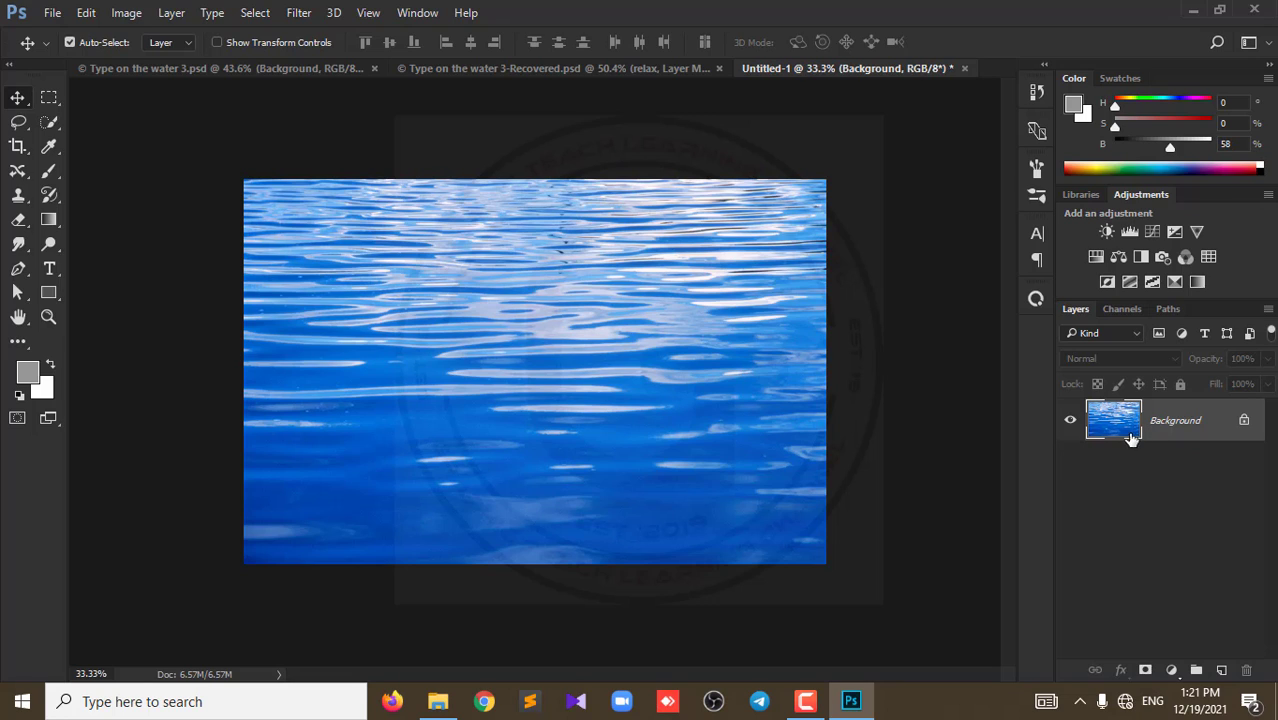
{"action": "left_click_drag", "start_coordinate": [676, 360], "coordinate": [570, 403]}
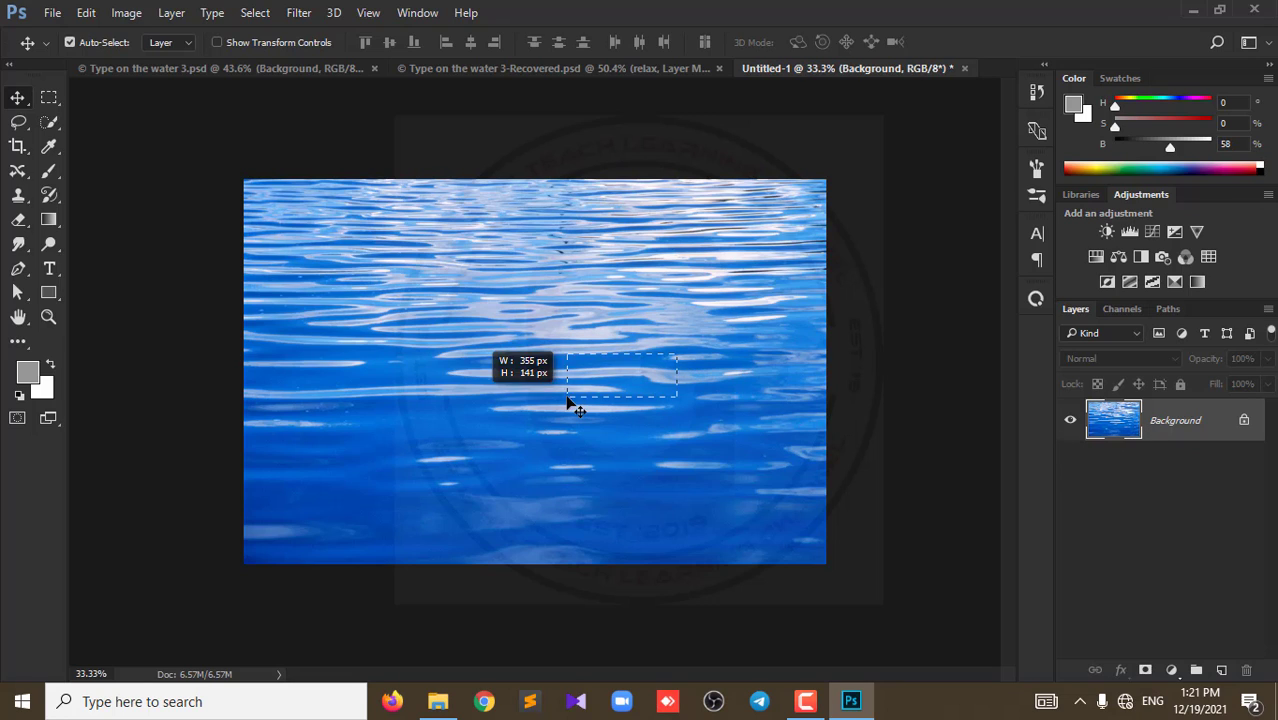
{"action": "left_click", "coordinate": [1247, 420]}
{"action": "left_click_drag", "start_coordinate": [637, 366], "coordinate": [473, 403]}
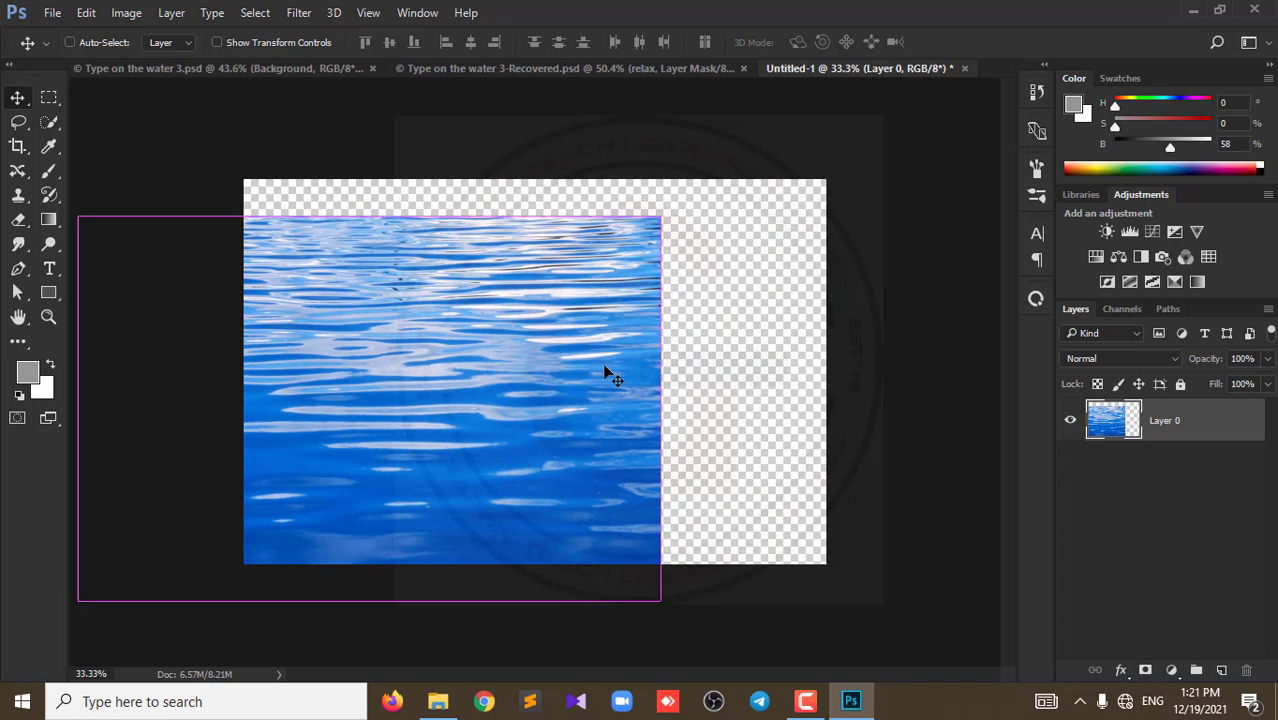
{"action": "key", "text": "ctrl+z"}
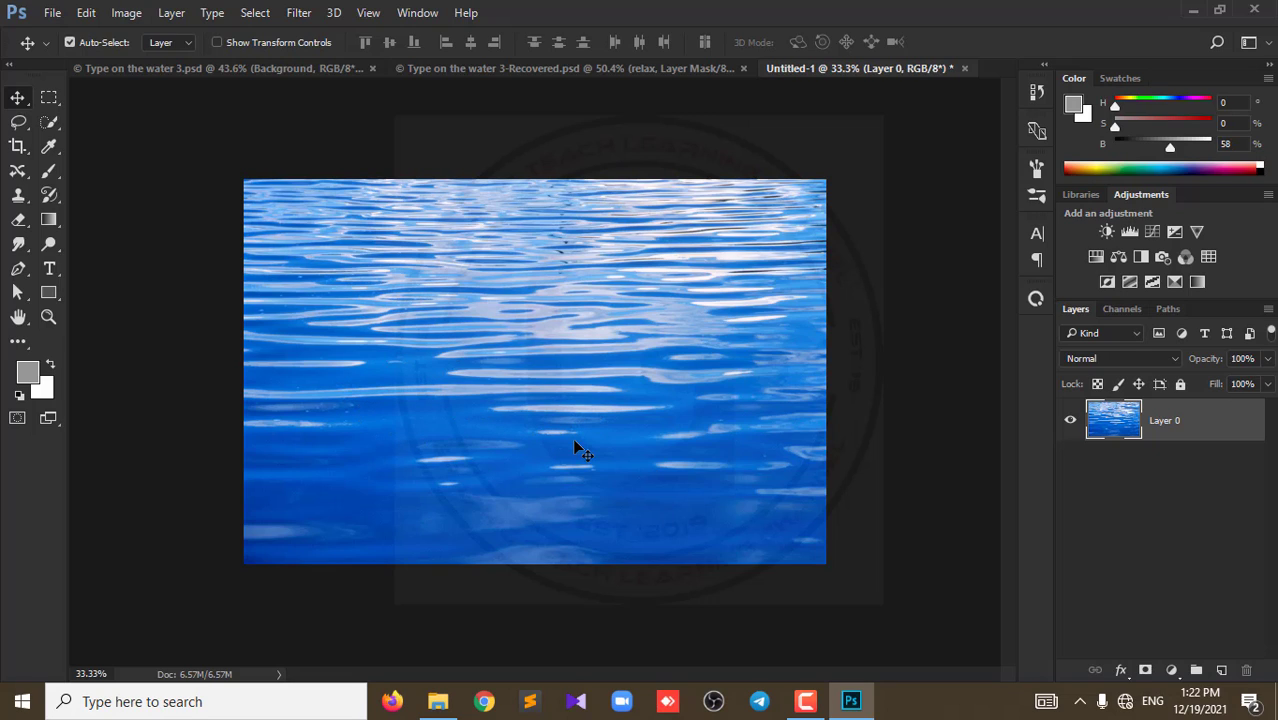
{"action": "left_click", "coordinate": [499, 70]}
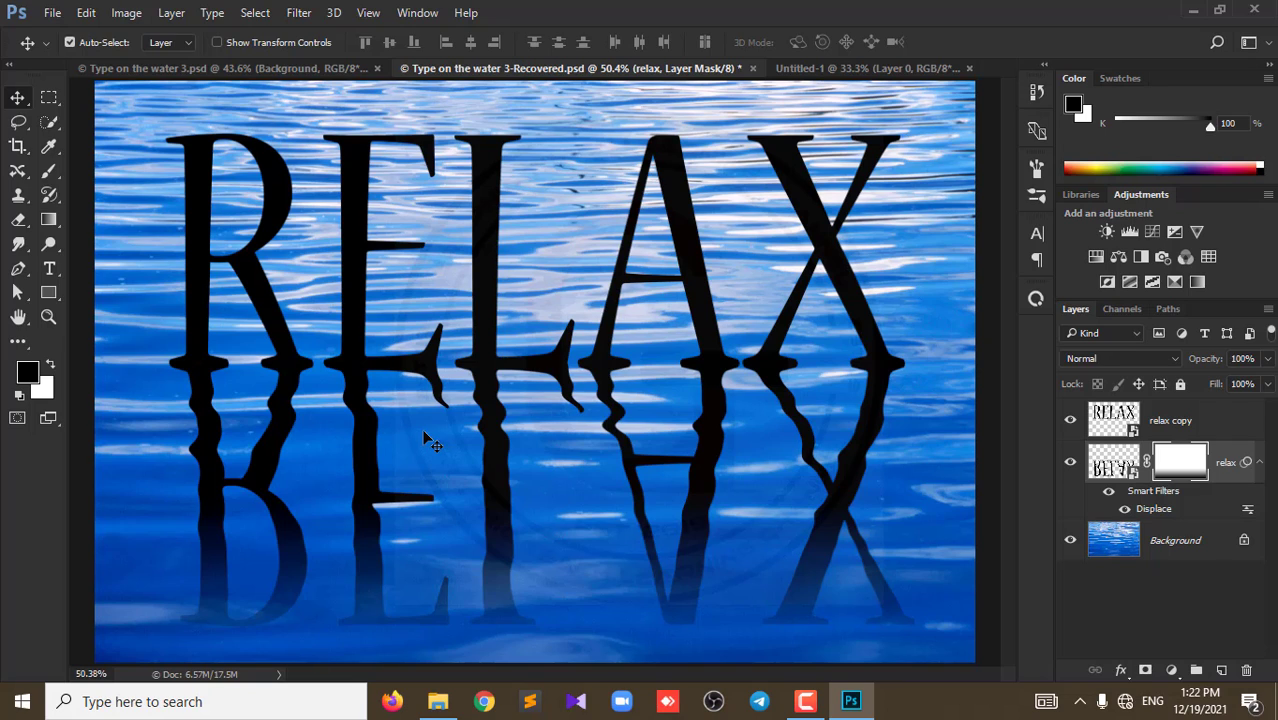
{"action": "left_click", "coordinate": [880, 68]}
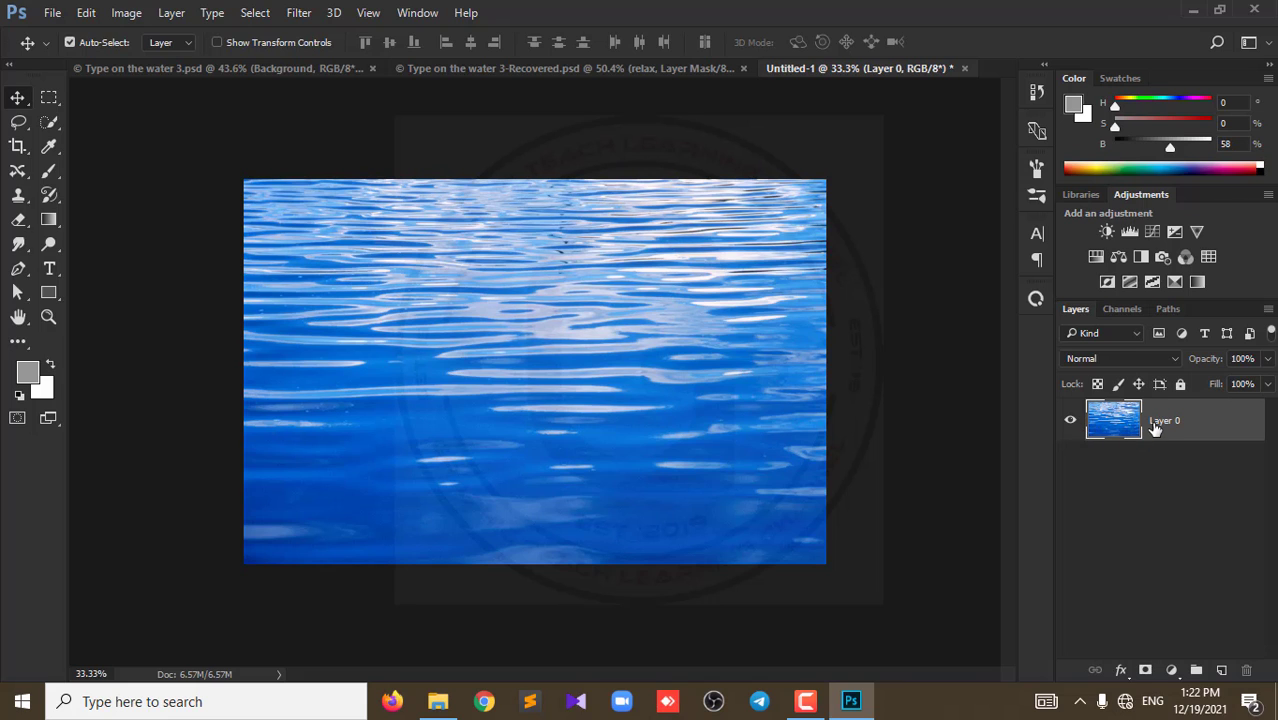
{"action": "right_click", "coordinate": [1155, 428]}
{"action": "left_click", "coordinate": [850, 672]}
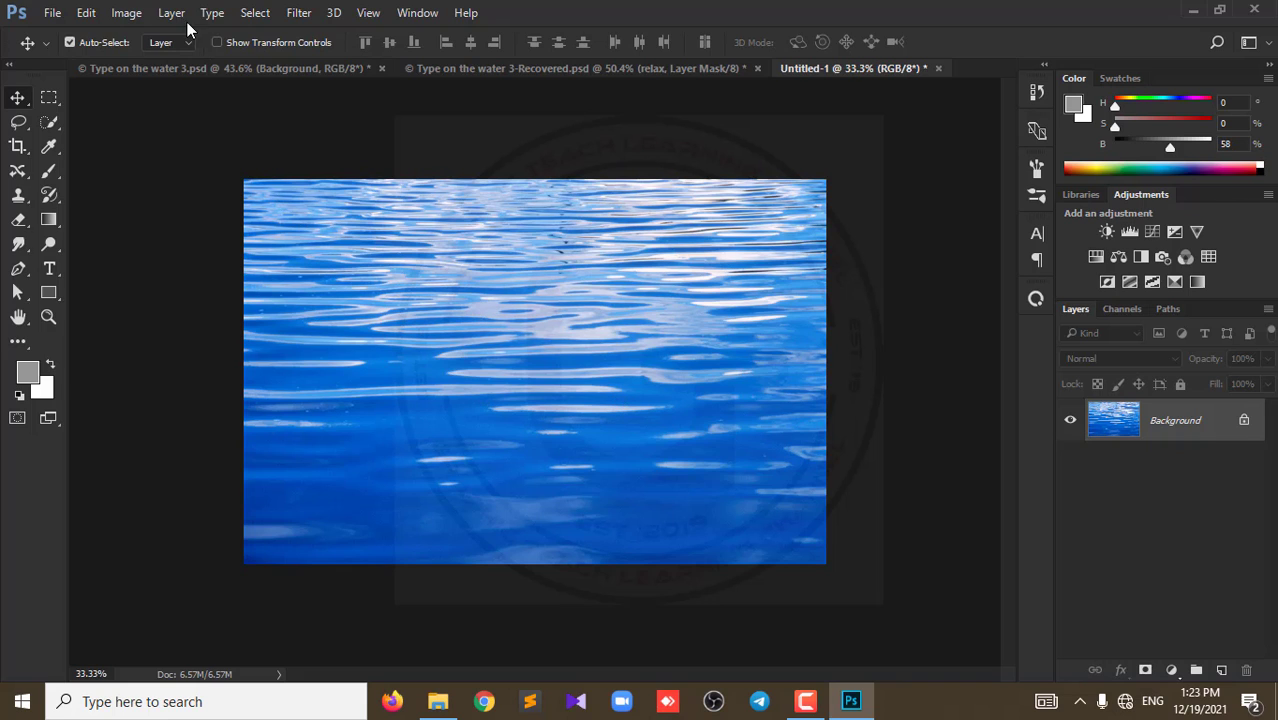
Step: Convert Untitled-1 to Grayscale, discarding colour, and apply Auto Contrast
{"action": "left_click", "coordinate": [131, 17]}
{"action": "mouse_move", "coordinate": [138, 34]}
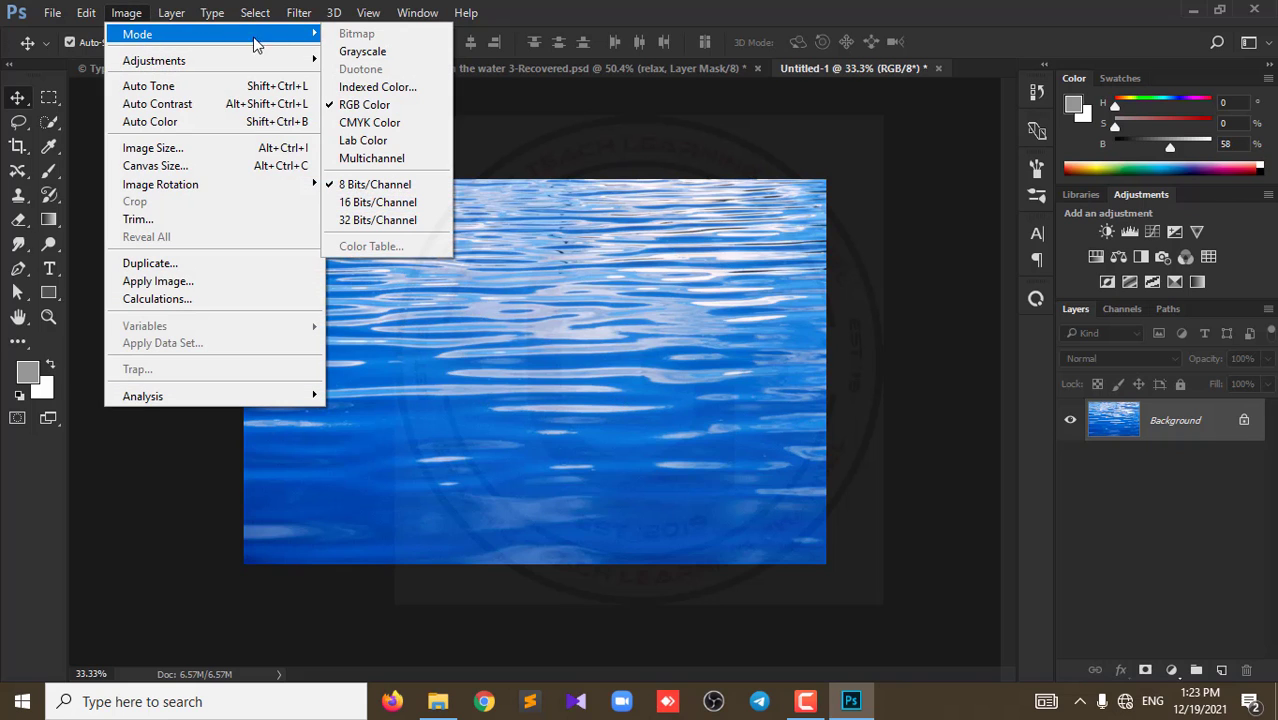
{"action": "left_click", "coordinate": [360, 52]}
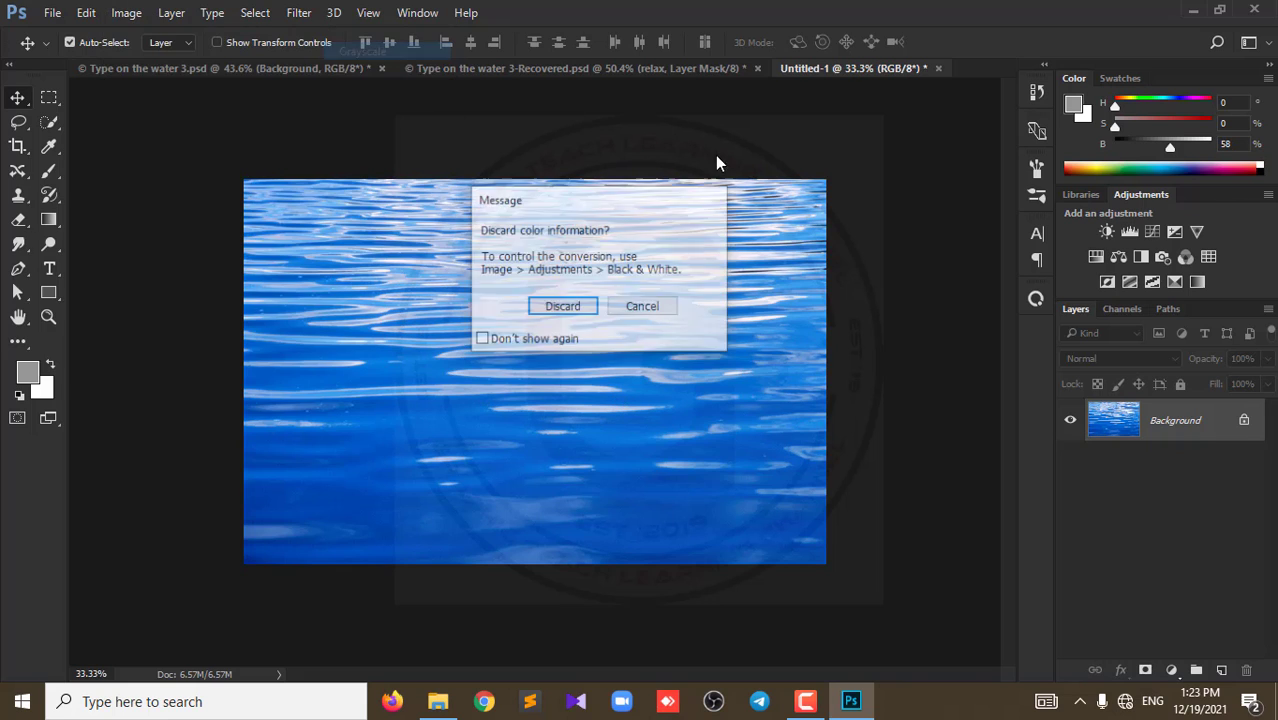
{"action": "left_click", "coordinate": [545, 308]}
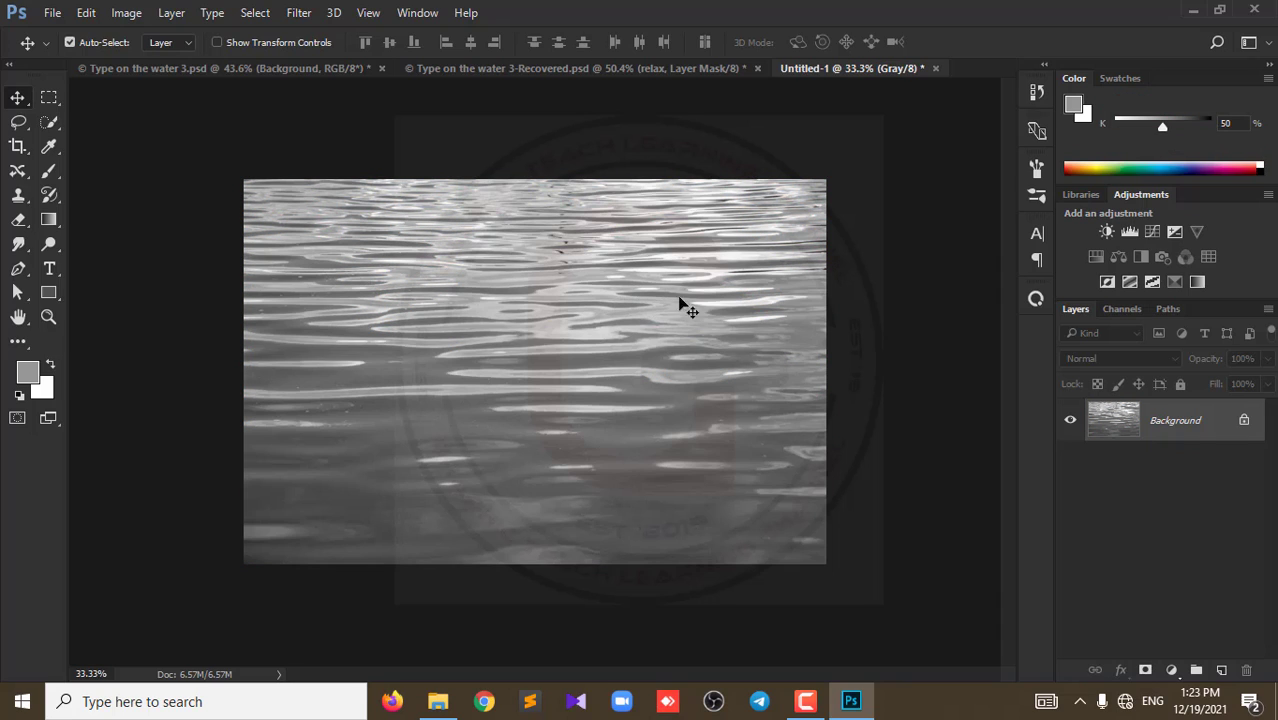
{"action": "left_click", "coordinate": [128, 13]}
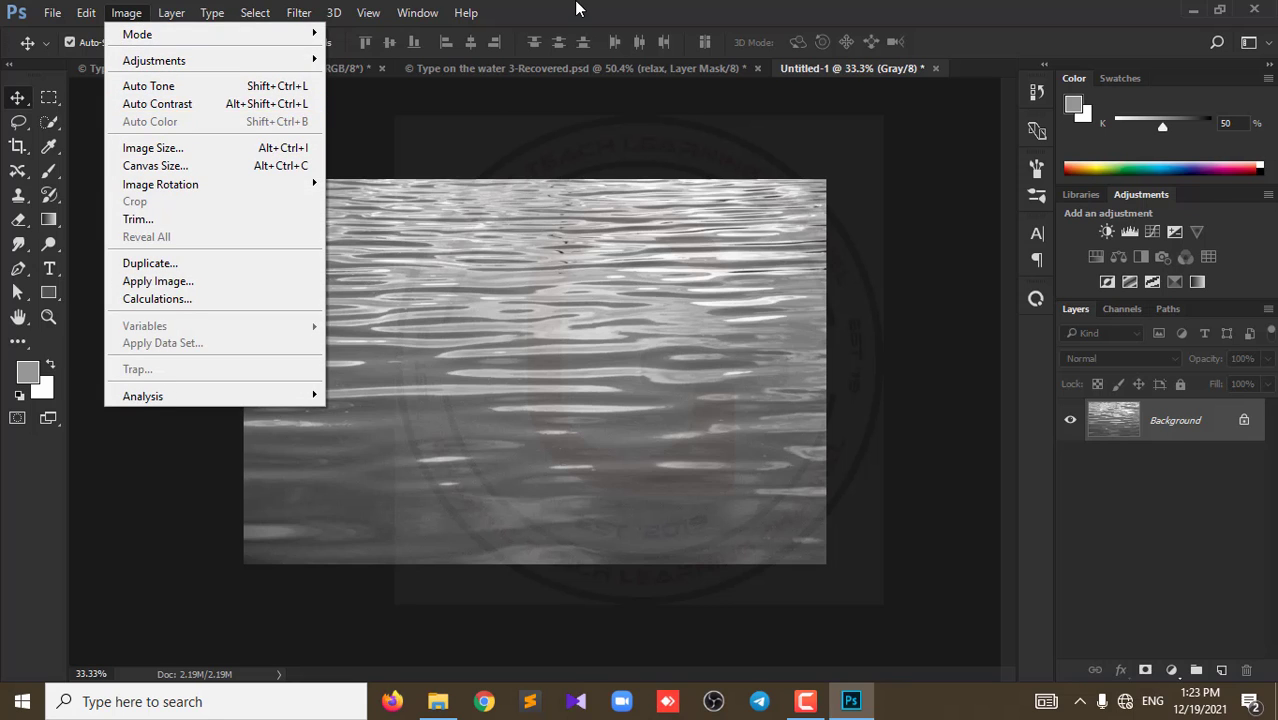
{"action": "left_click", "coordinate": [612, 127]}
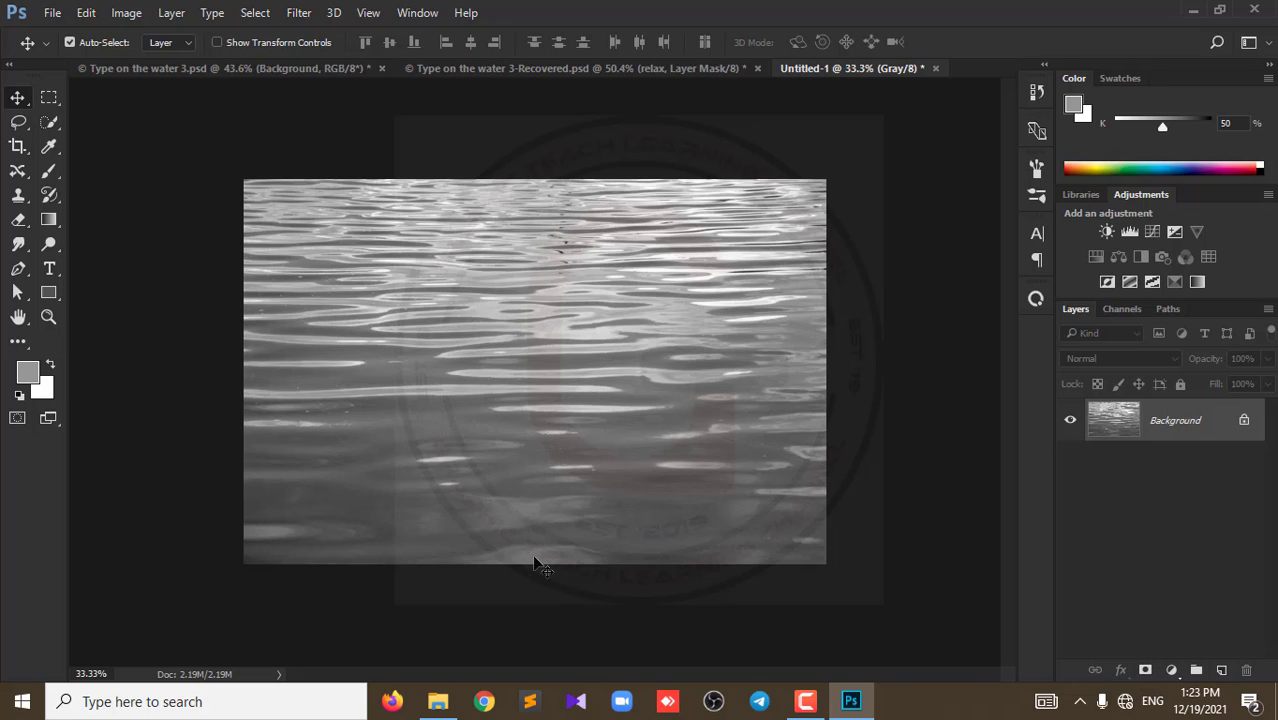
{"action": "left_click", "coordinate": [128, 13]}
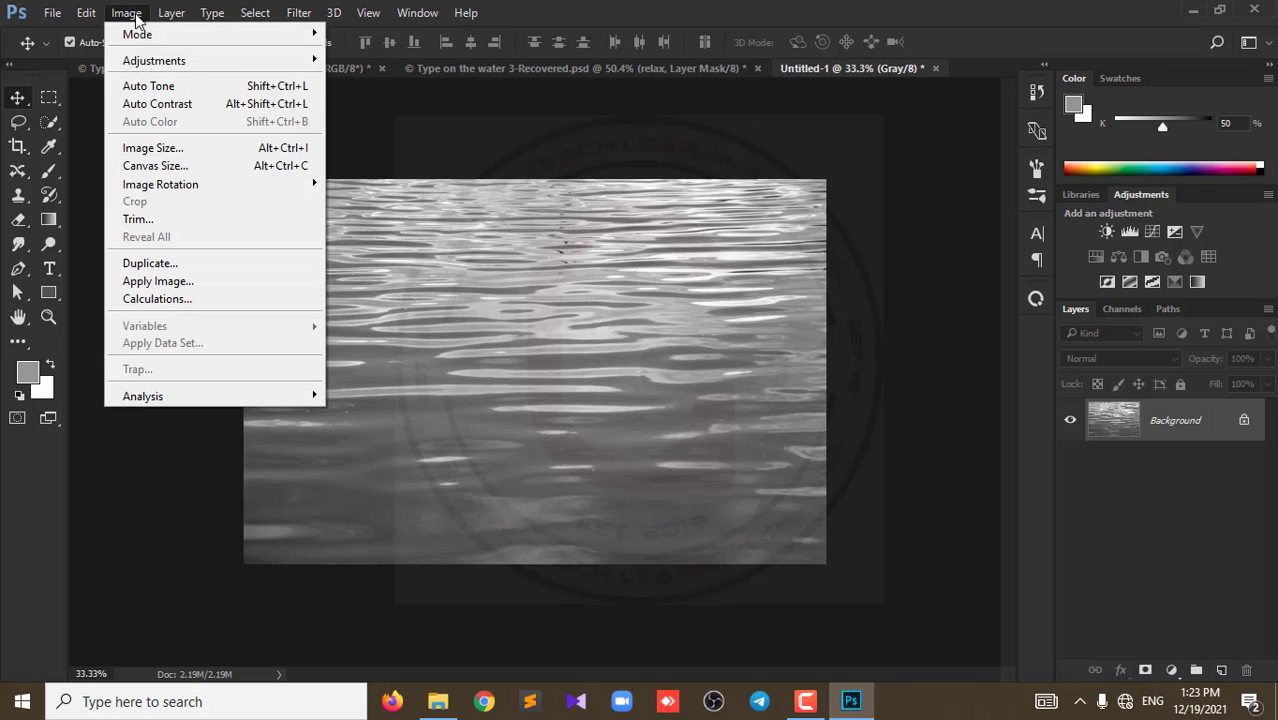
{"action": "left_click", "coordinate": [177, 104]}
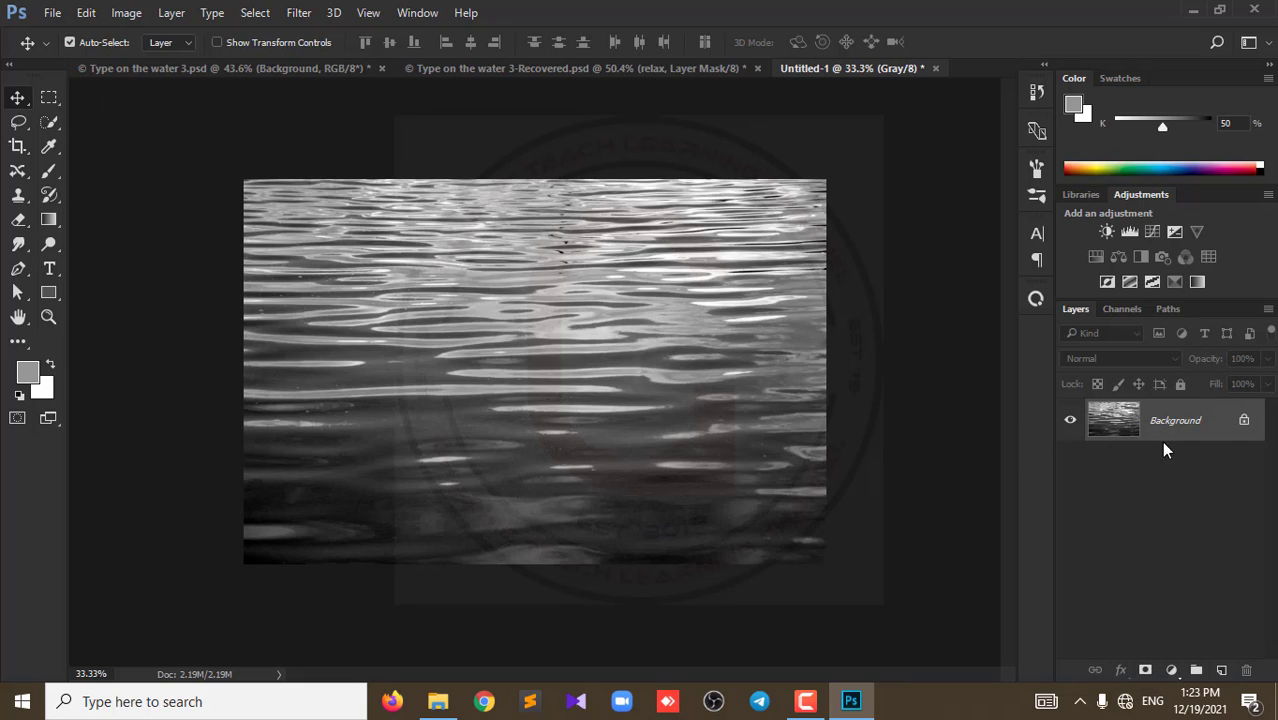
Step: Save As 'DMP 3' into the Reflected text folder
{"action": "left_click", "coordinate": [52, 12]}
{"action": "mouse_move", "coordinate": [71, 283]}
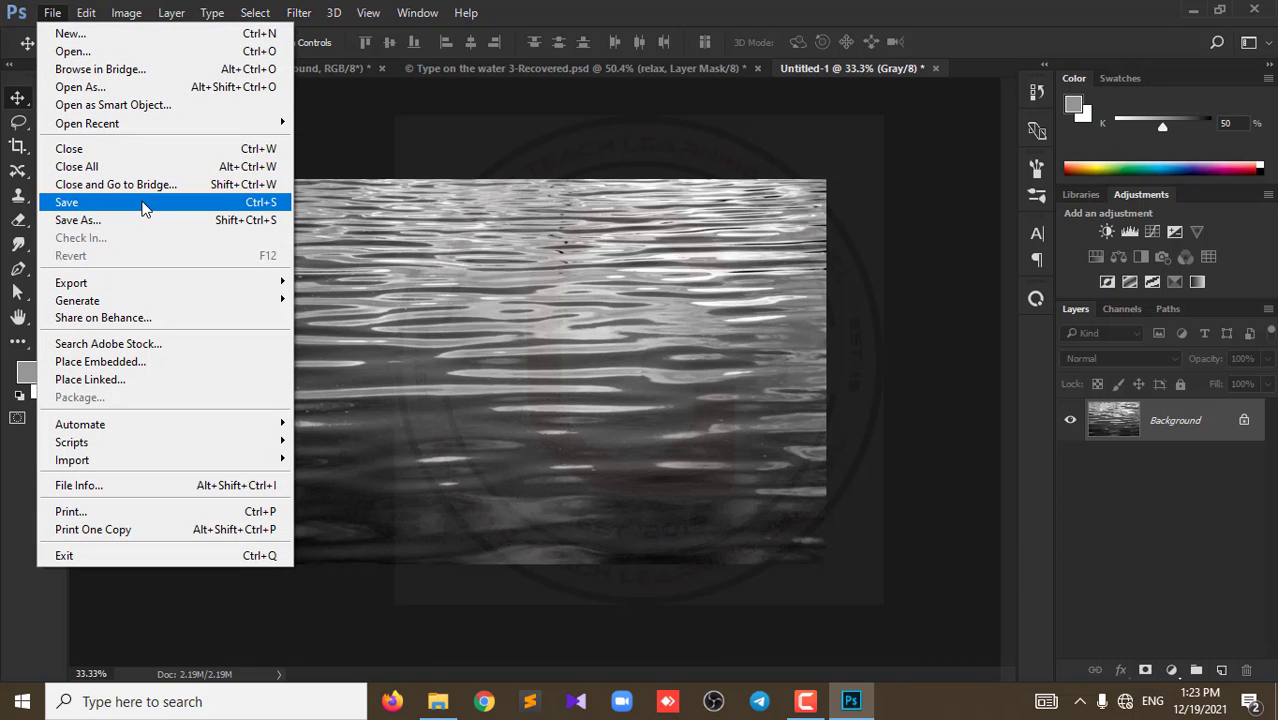
{"action": "left_click", "coordinate": [145, 210]}
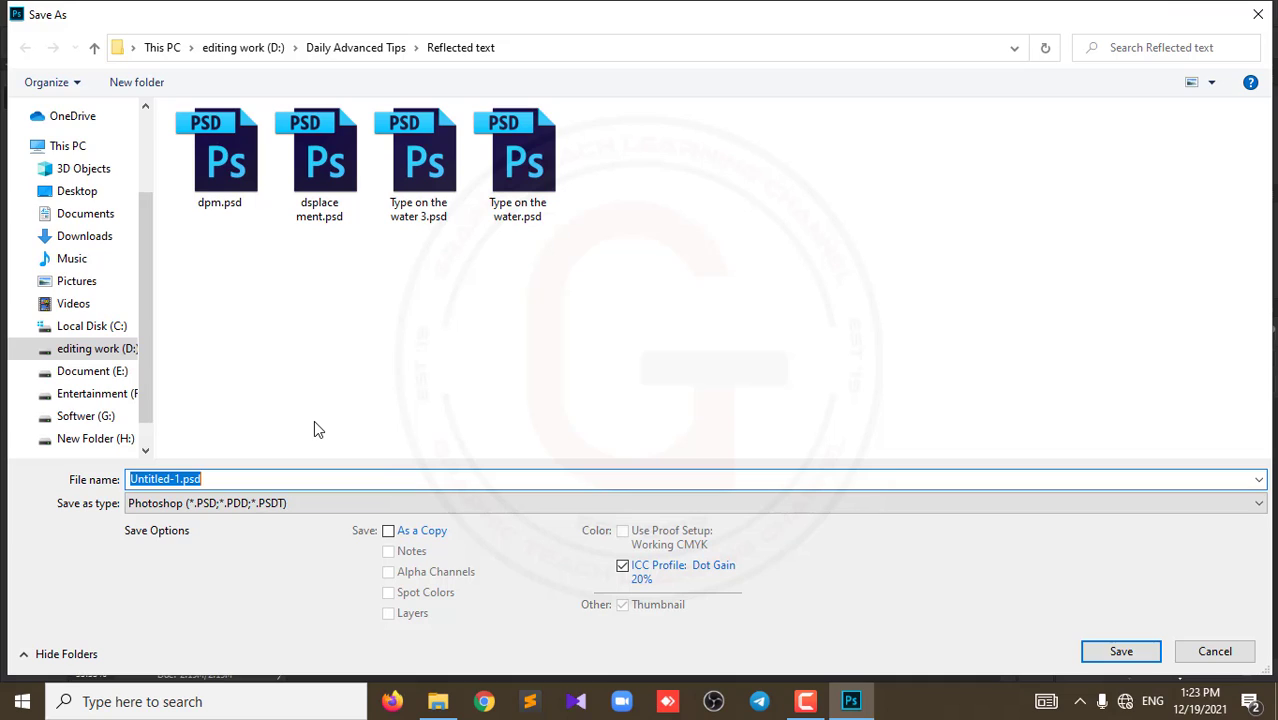
{"action": "type", "text": "DM"}
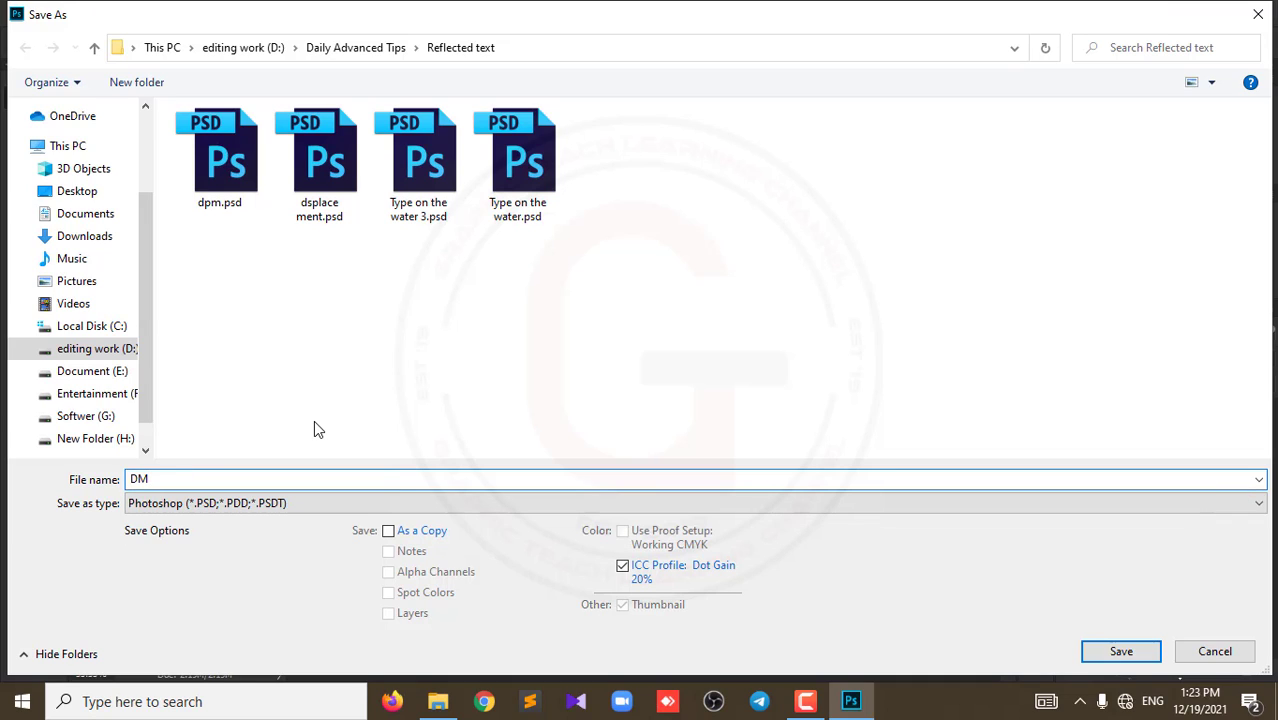
{"action": "type", "text": "P"}
{"action": "type", "text": " 3"}
{"action": "key", "text": "Return"}
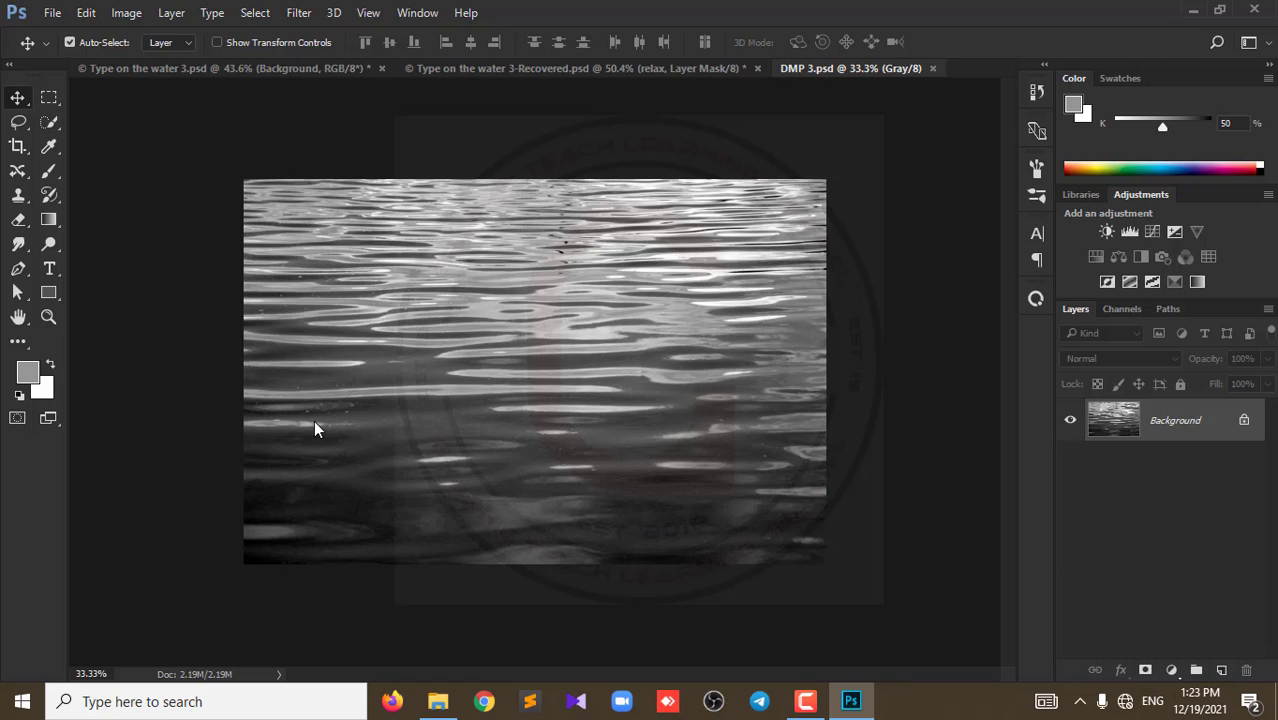
Step: Apply Displace to the relax reflection with vertical scale 0, using DMP 3.psd as the map
{"action": "left_click", "coordinate": [196, 68]}
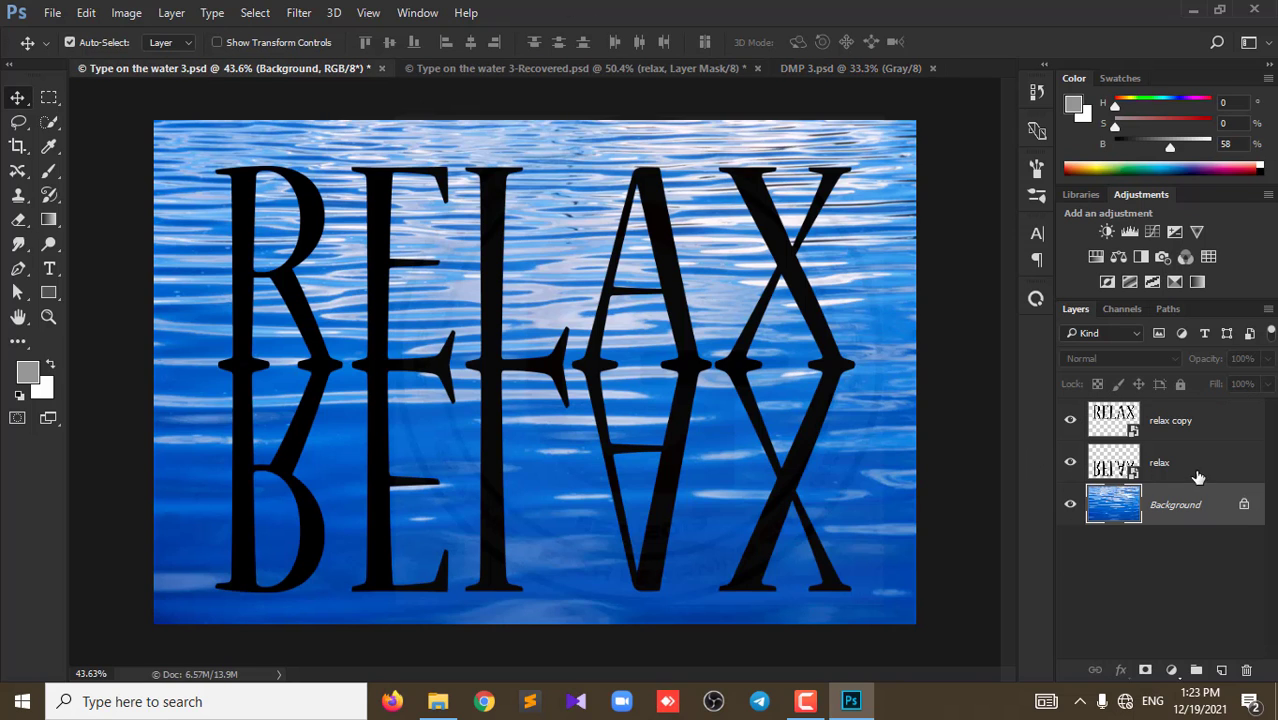
{"action": "left_click", "coordinate": [1166, 476]}
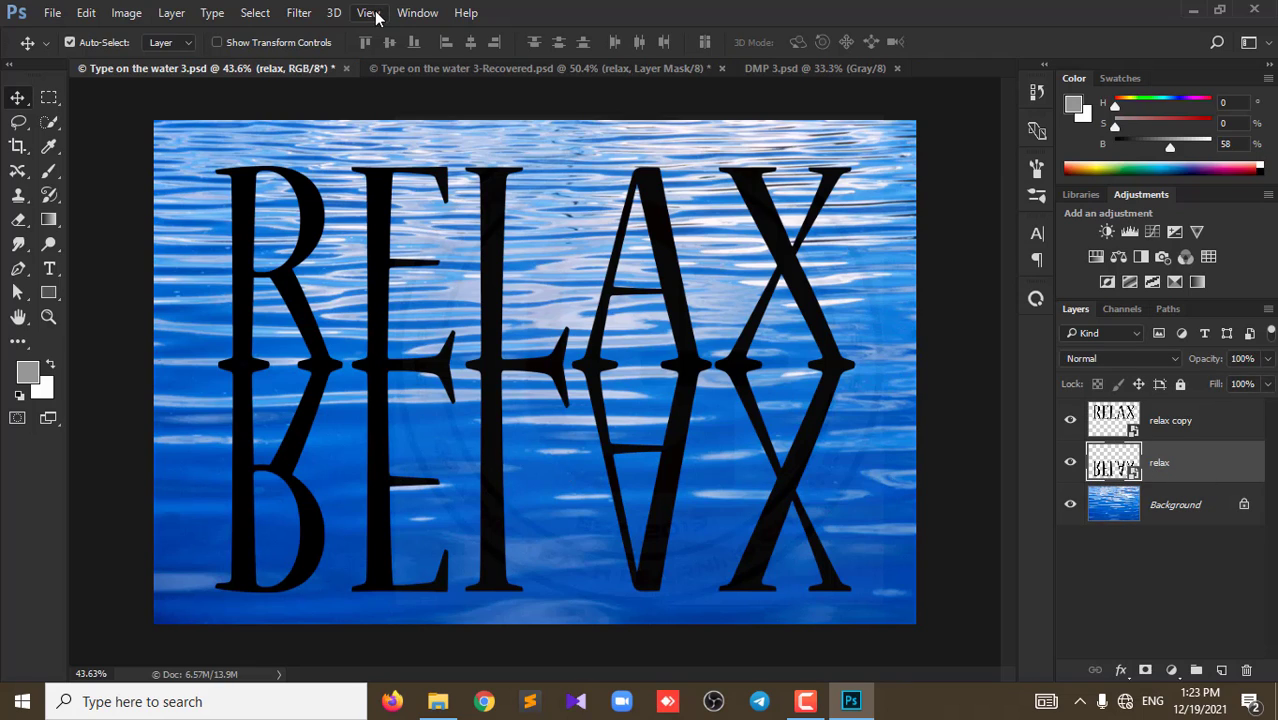
{"action": "left_click", "coordinate": [296, 12]}
{"action": "mouse_move", "coordinate": [314, 256]}
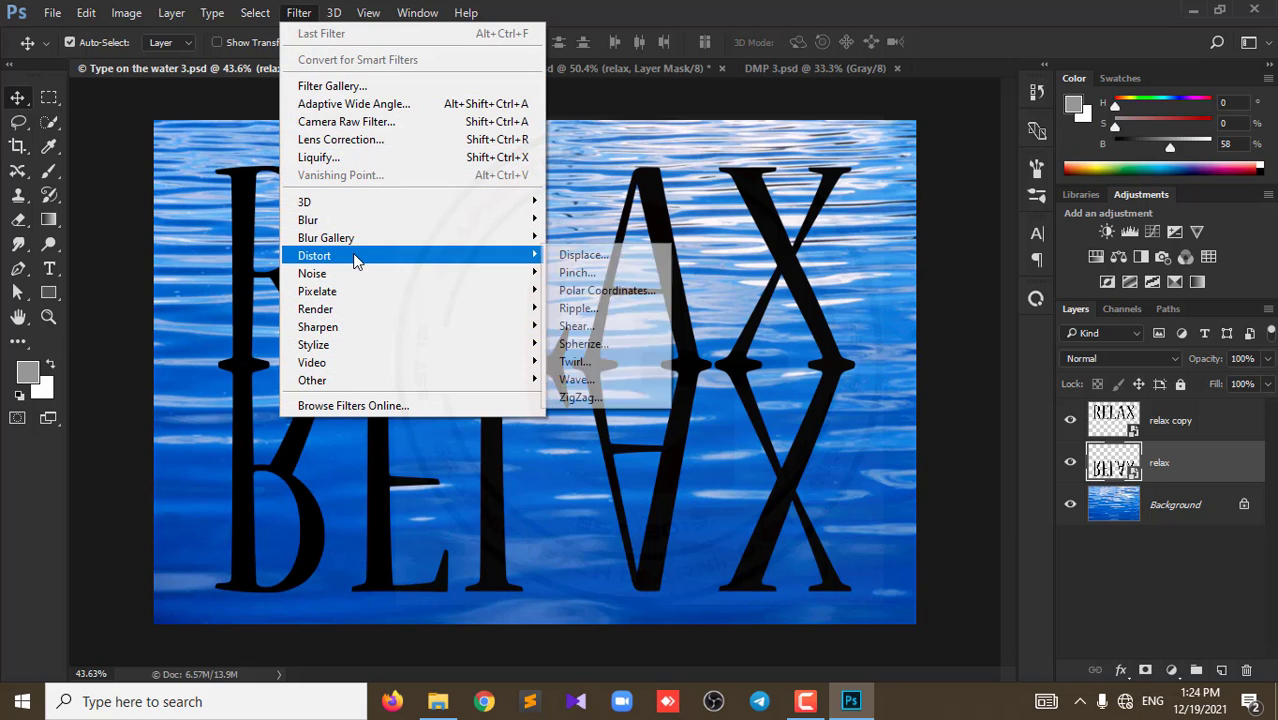
{"action": "left_click", "coordinate": [593, 257]}
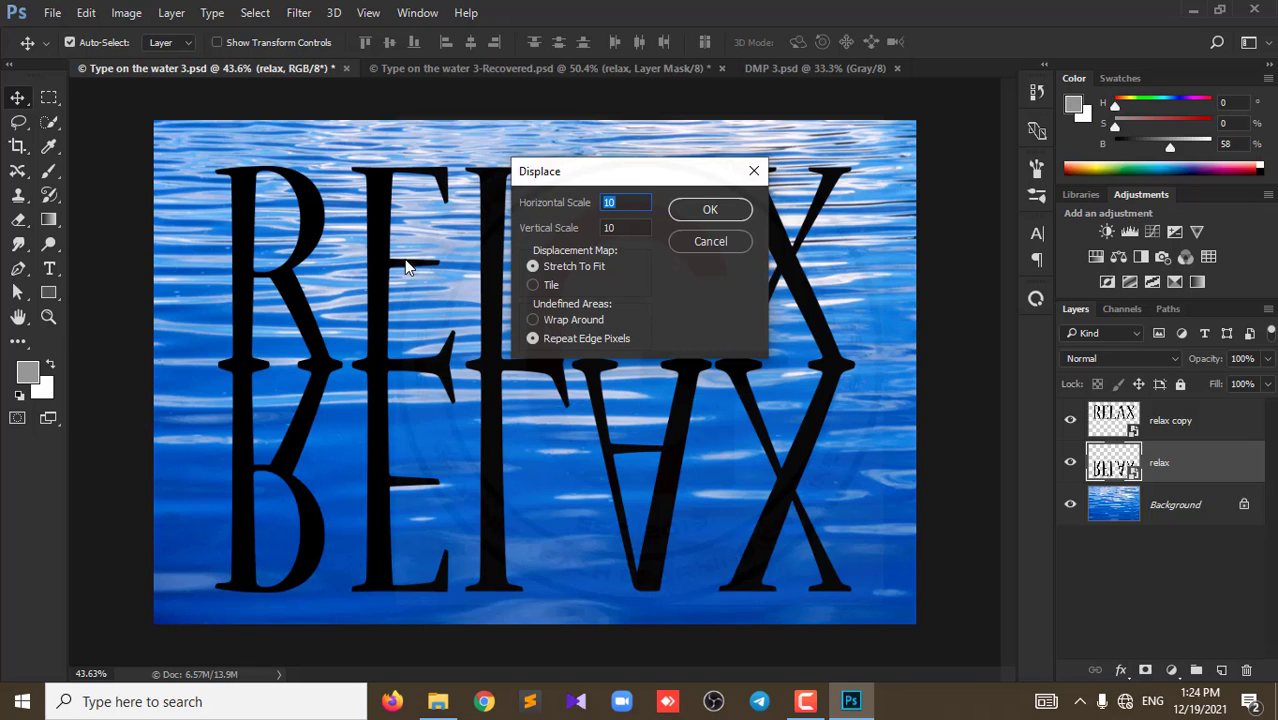
{"action": "key", "text": "Tab"}
{"action": "type", "text": "0"}
{"action": "key", "text": "shift+Tab"}
{"action": "left_click", "coordinate": [707, 210]}
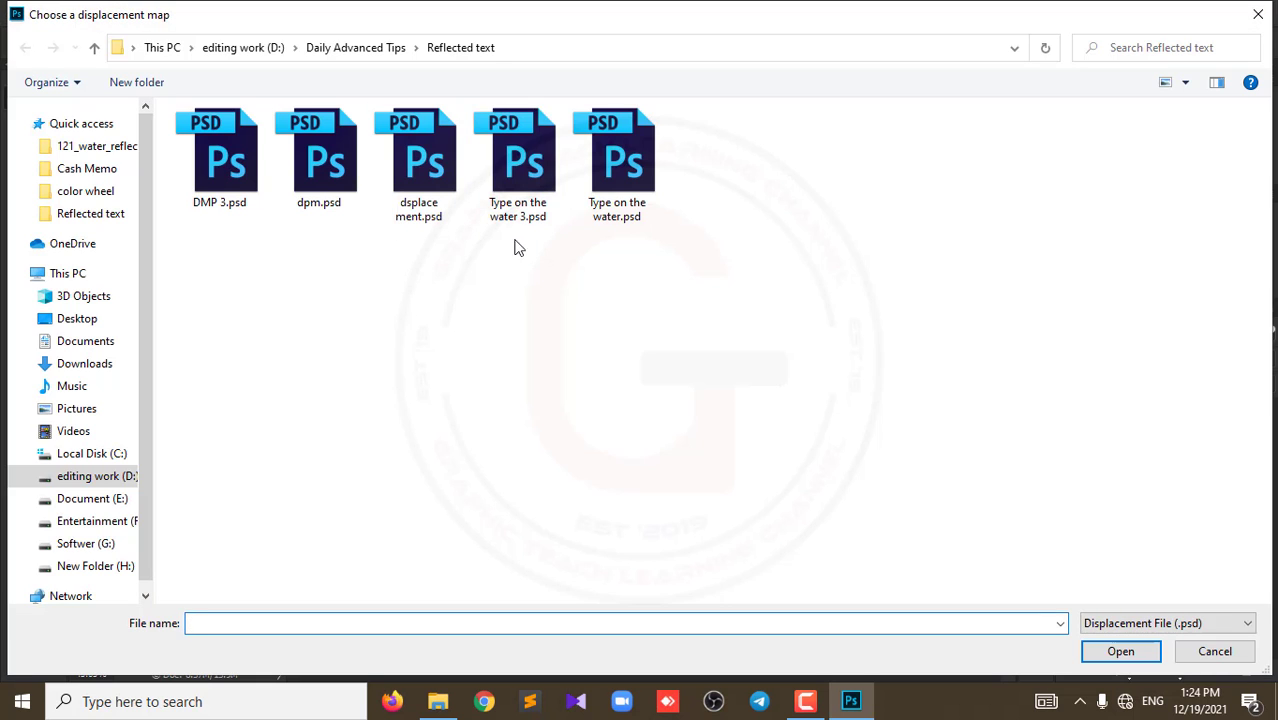
{"action": "left_click", "coordinate": [250, 200]}
{"action": "left_click", "coordinate": [1124, 655]}
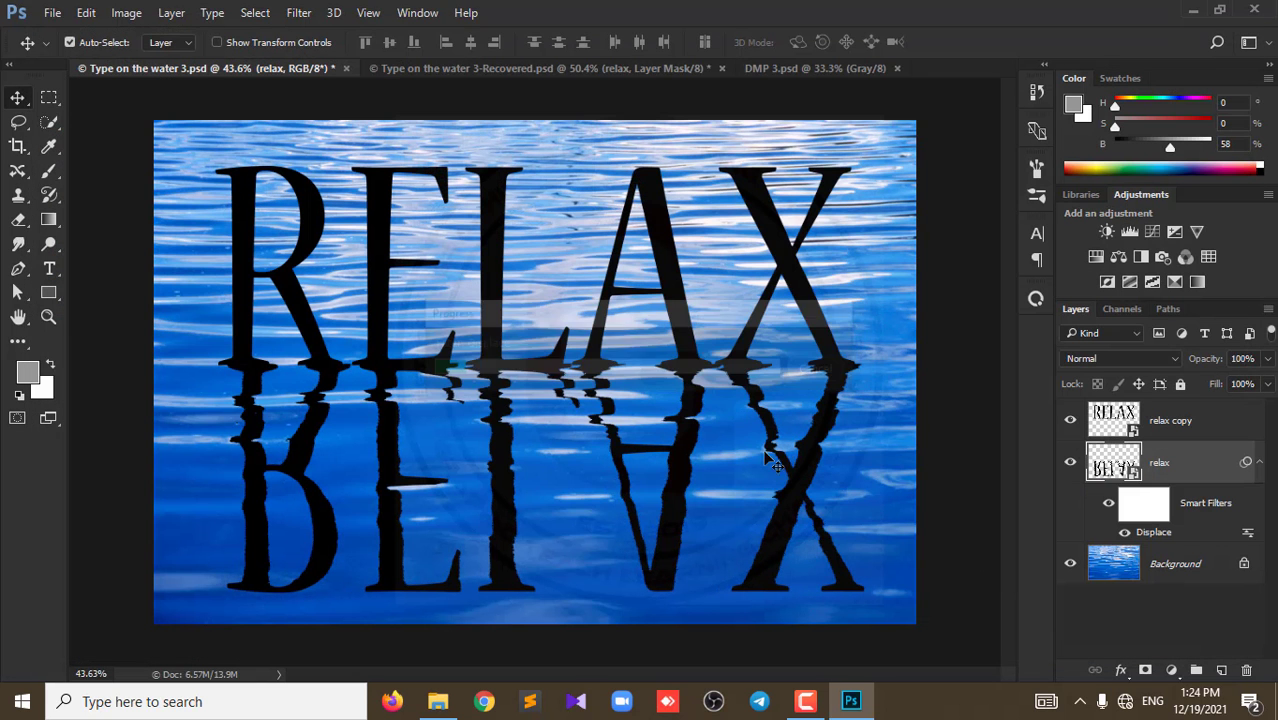
Step: Zoom in and out to inspect the rippled RELAX reflection
{"action": "scroll", "coordinate": [880, 440], "scroll_direction": "up", "scroll_amount": 3}
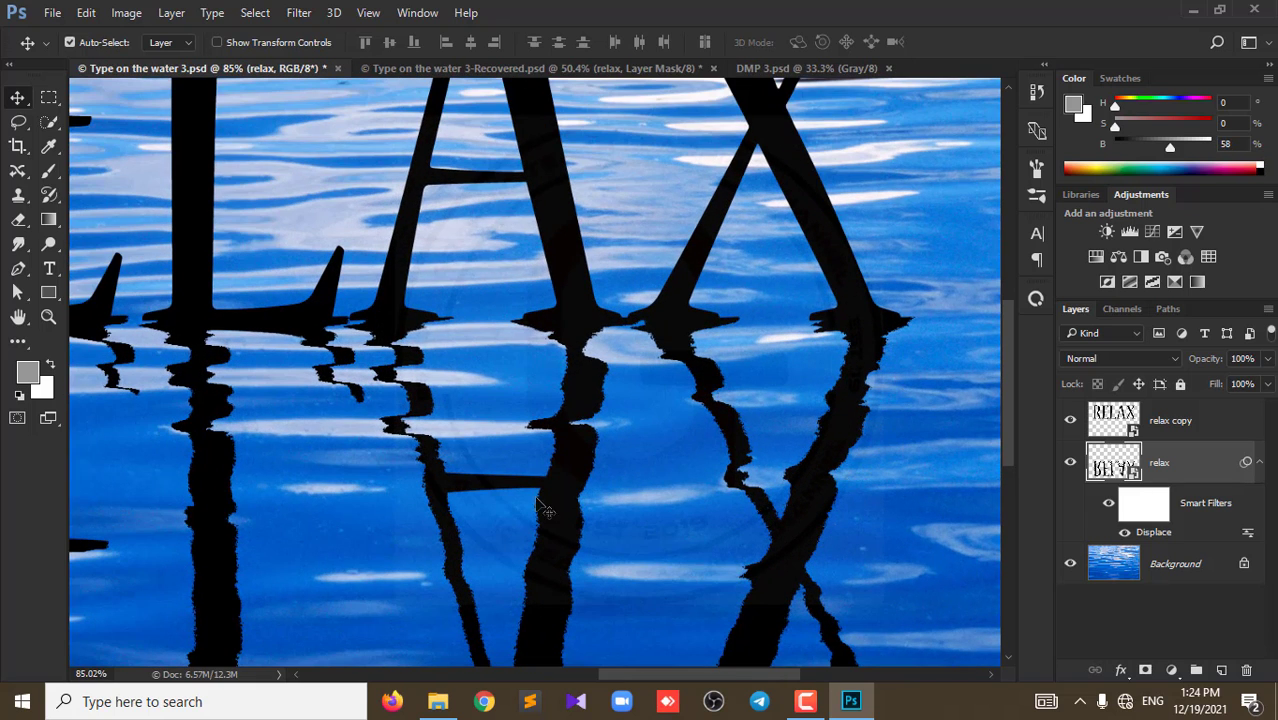
{"action": "scroll", "coordinate": [648, 487], "scroll_direction": "down", "scroll_amount": 3}
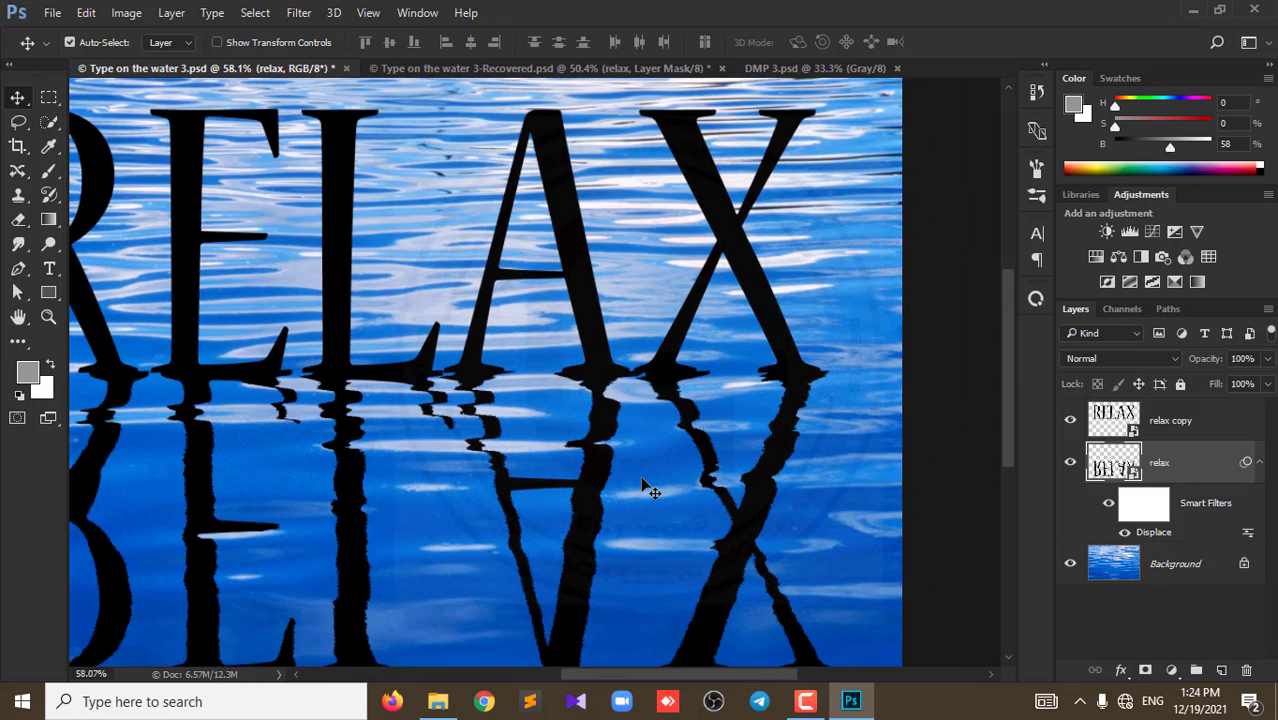
{"action": "scroll", "coordinate": [645, 487], "scroll_direction": "down", "scroll_amount": 1}
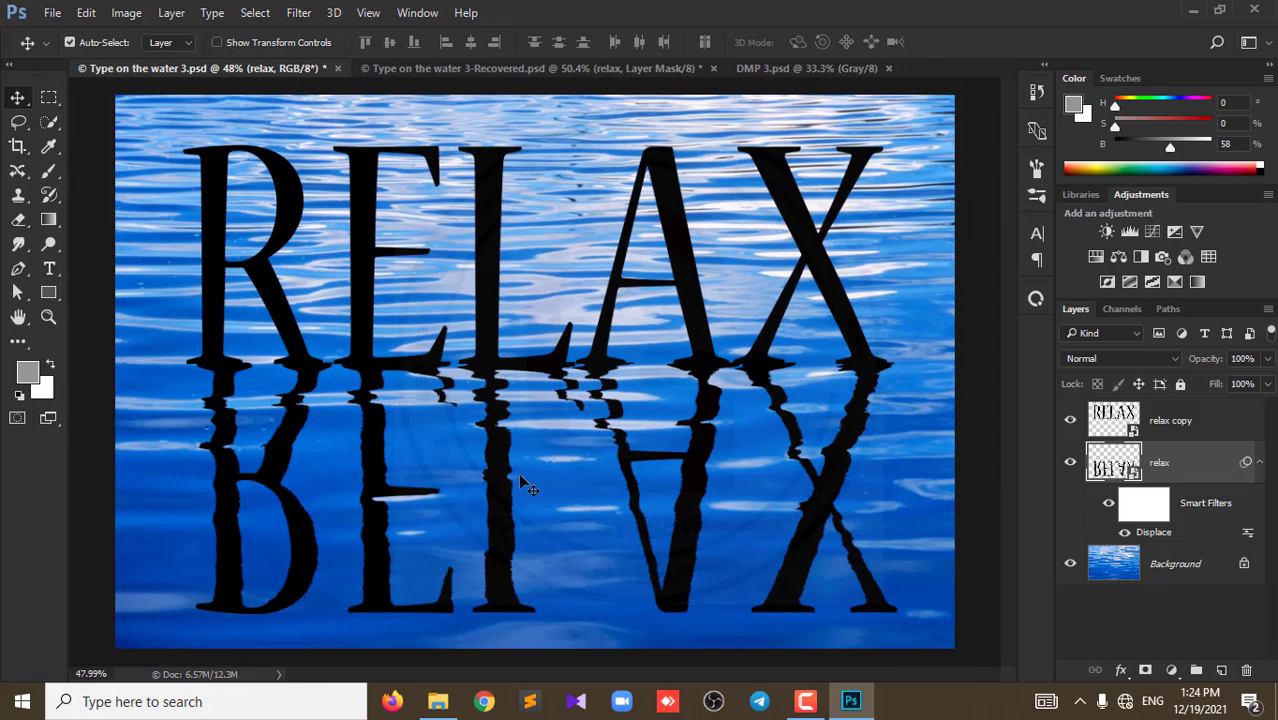
Step: Switch to DMP 3.psd and zoom around the grayscale water map
{"action": "left_click", "coordinate": [765, 68]}
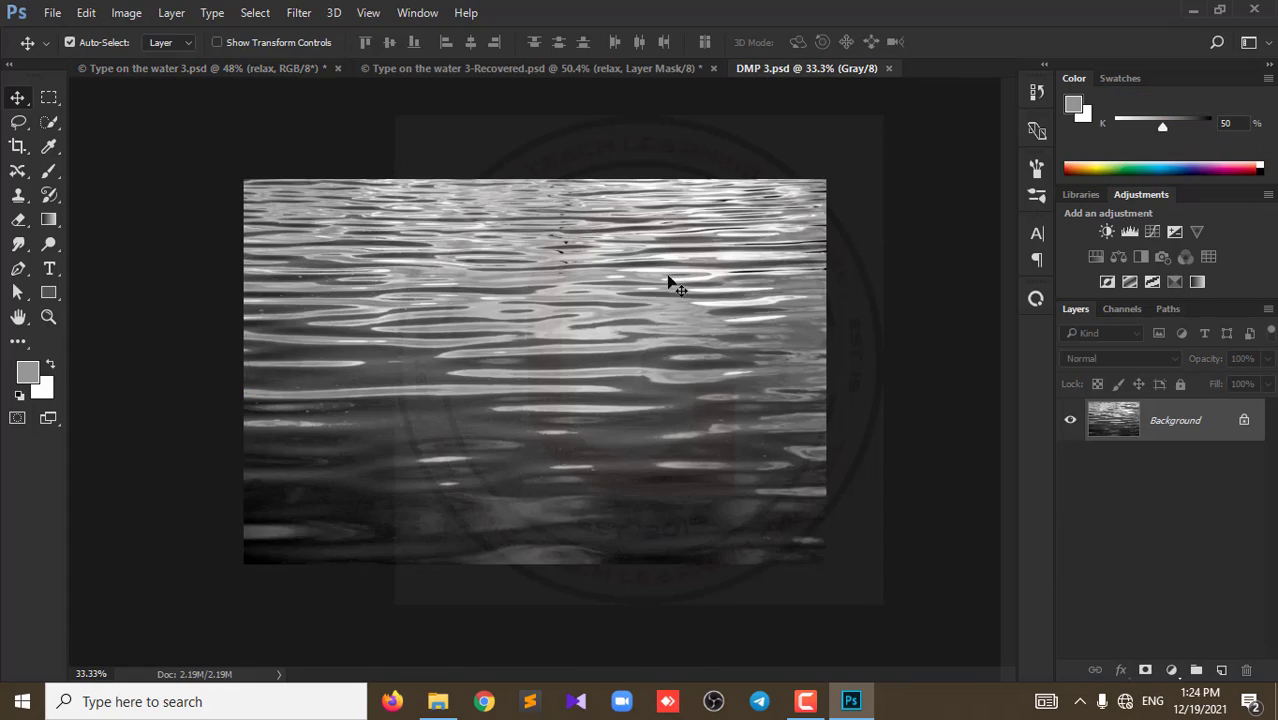
{"action": "scroll", "coordinate": [590, 423], "scroll_direction": "up", "scroll_amount": 2}
{"action": "scroll", "coordinate": [590, 423], "scroll_direction": "up", "scroll_amount": 2}
{"action": "scroll", "coordinate": [590, 423], "scroll_direction": "up", "scroll_amount": 1}
{"action": "scroll", "coordinate": [590, 423], "scroll_direction": "up", "scroll_amount": 2}
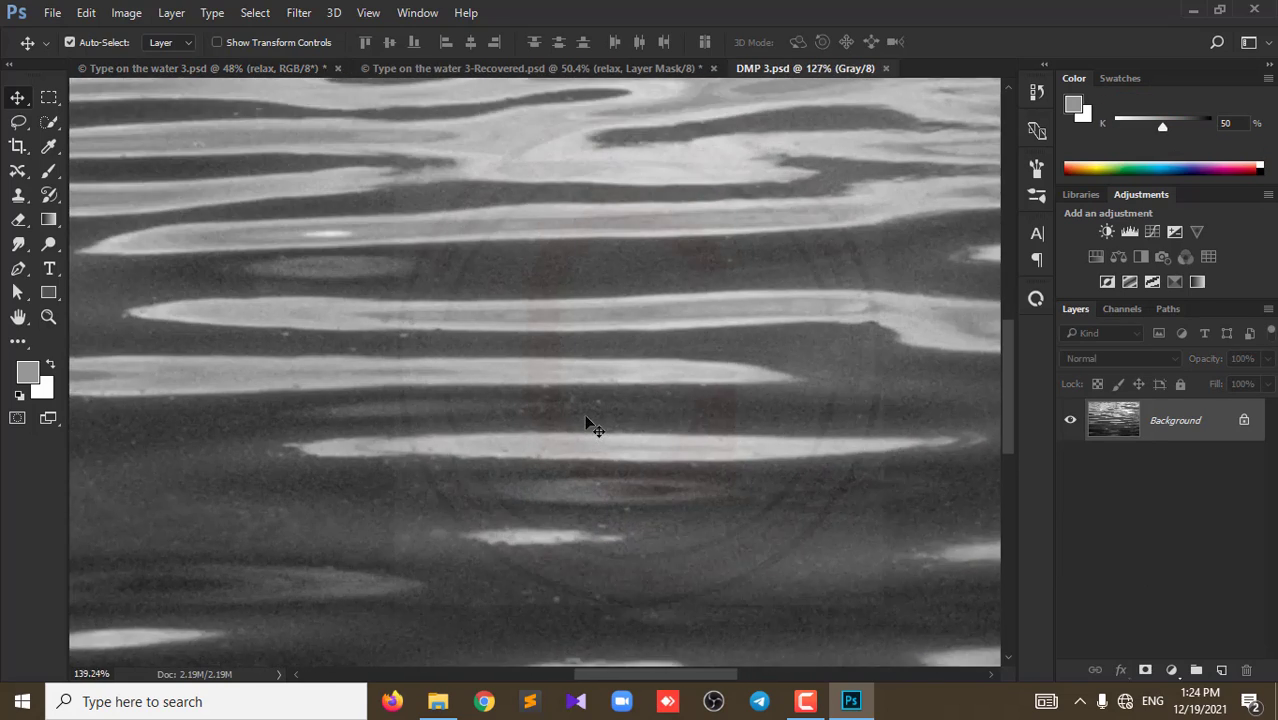
{"action": "scroll", "coordinate": [589, 424], "scroll_direction": "down", "scroll_amount": 2}
{"action": "scroll", "coordinate": [589, 424], "scroll_direction": "down", "scroll_amount": 2}
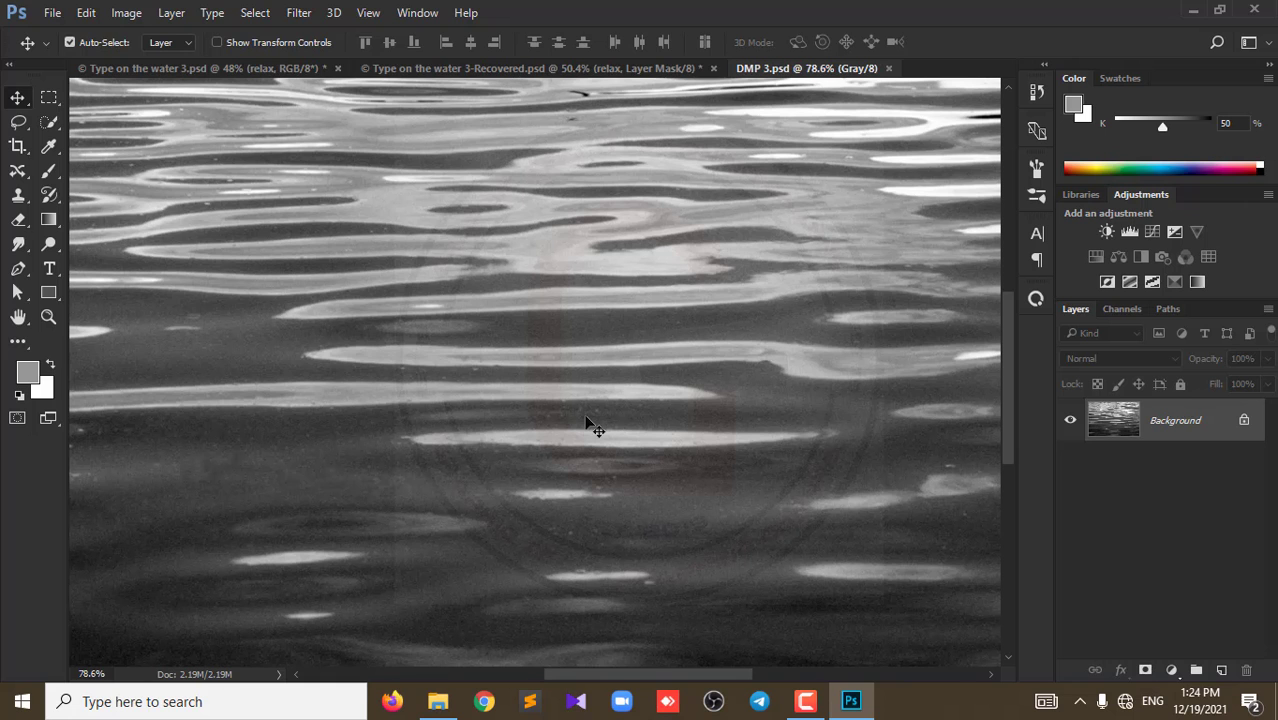
{"action": "scroll", "coordinate": [590, 424], "scroll_direction": "down", "scroll_amount": 1}
{"action": "scroll", "coordinate": [590, 424], "scroll_direction": "down", "scroll_amount": 2}
{"action": "scroll", "coordinate": [590, 424], "scroll_direction": "down", "scroll_amount": 1}
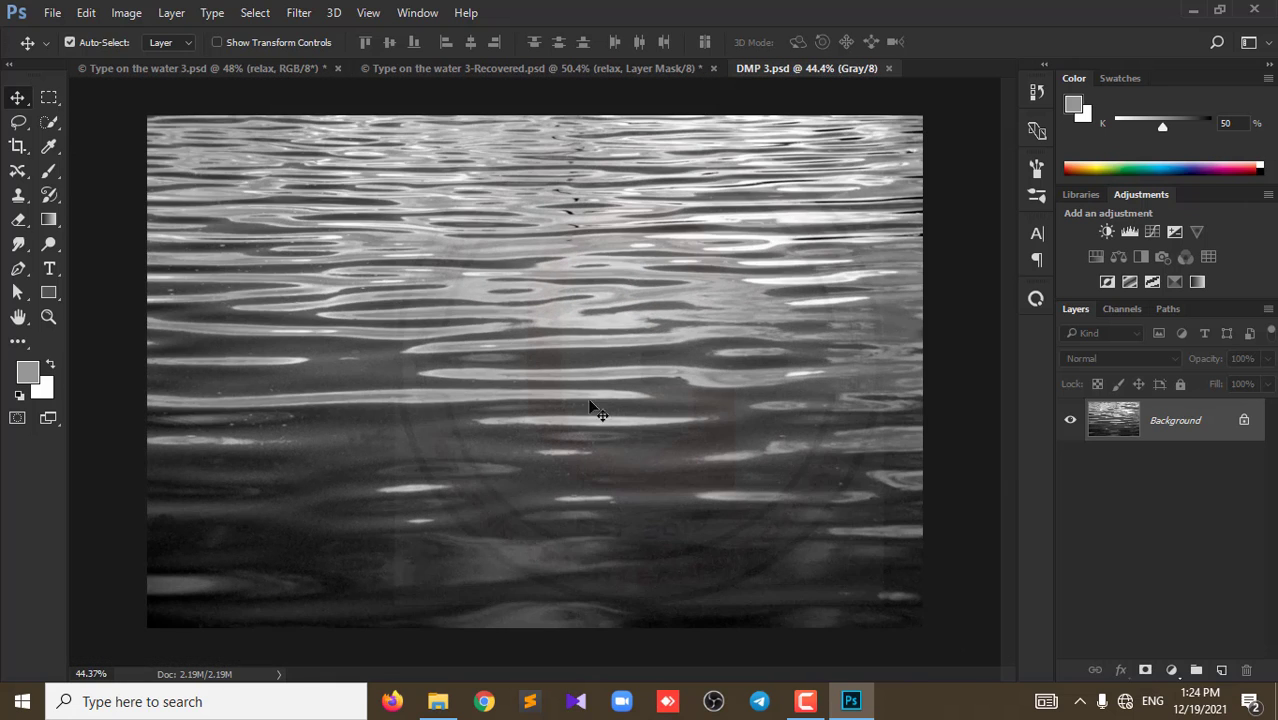
{"action": "scroll", "coordinate": [591, 395], "scroll_direction": "up", "scroll_amount": 1}
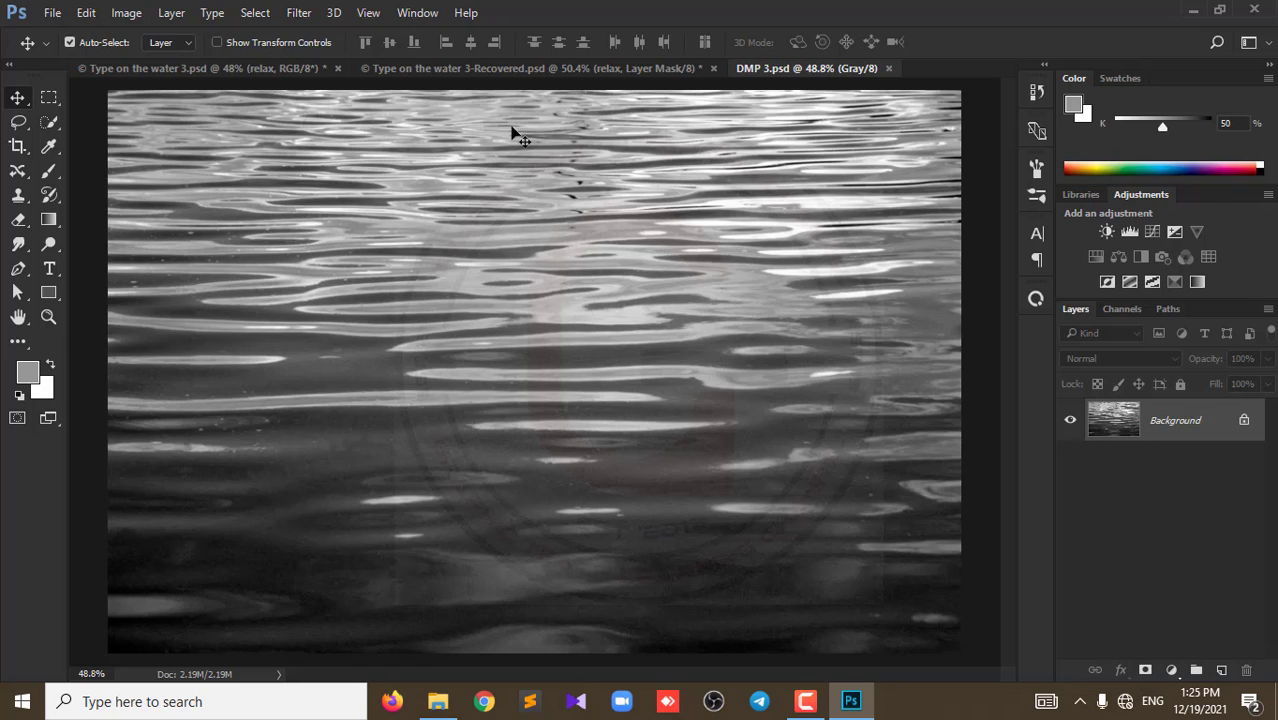
Step: Apply a 10-pixel Gaussian Blur to the DMP 3 water map
{"action": "left_click", "coordinate": [300, 13]}
{"action": "mouse_move", "coordinate": [310, 220]}
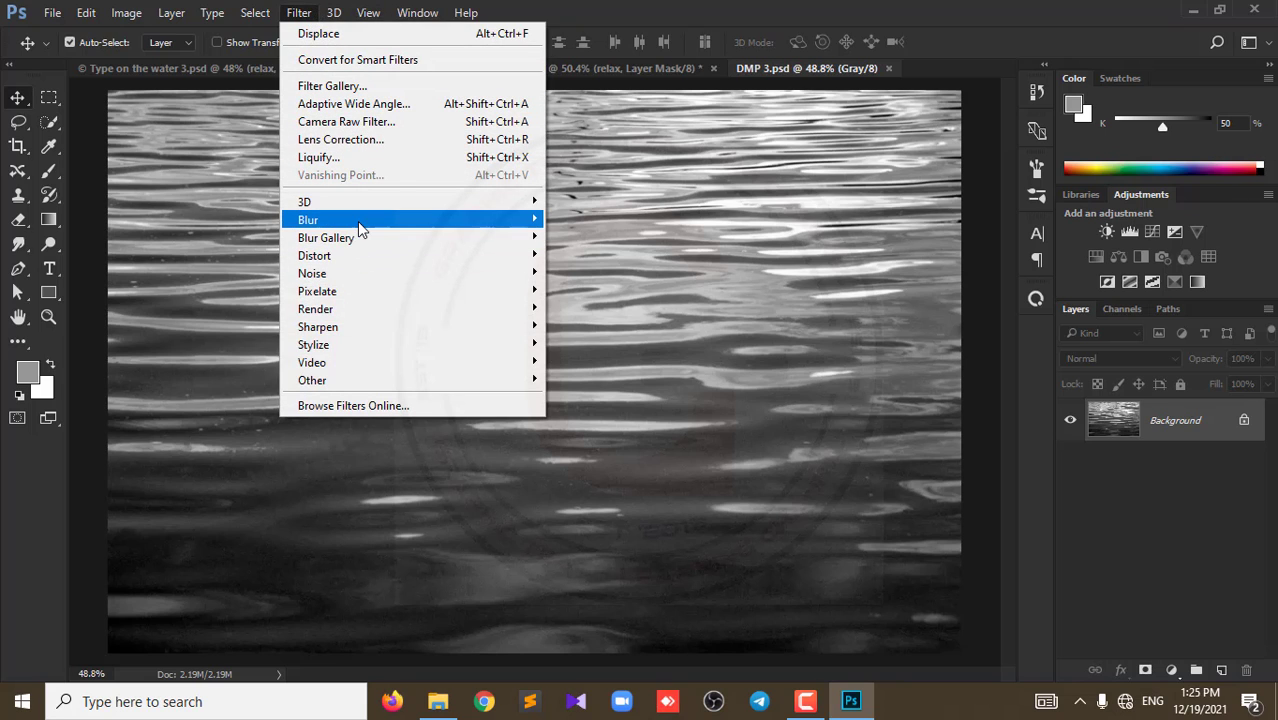
{"action": "left_click", "coordinate": [594, 291]}
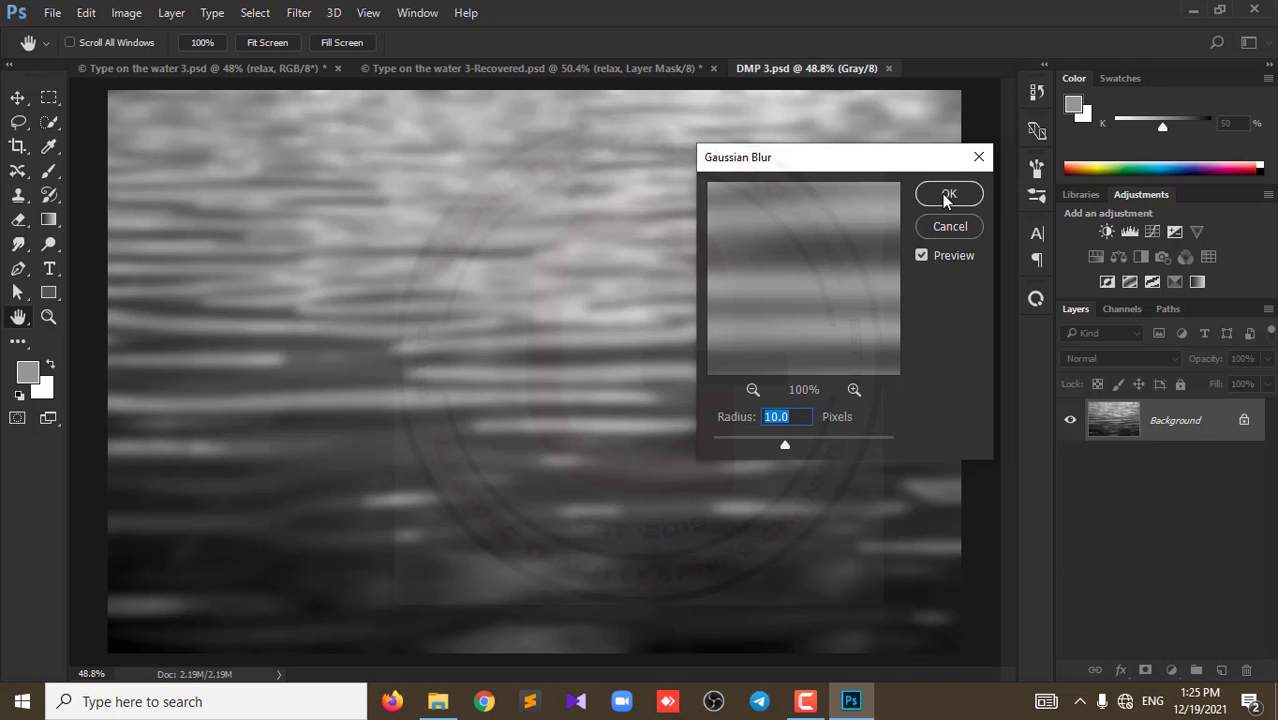
{"action": "left_click", "coordinate": [947, 195]}
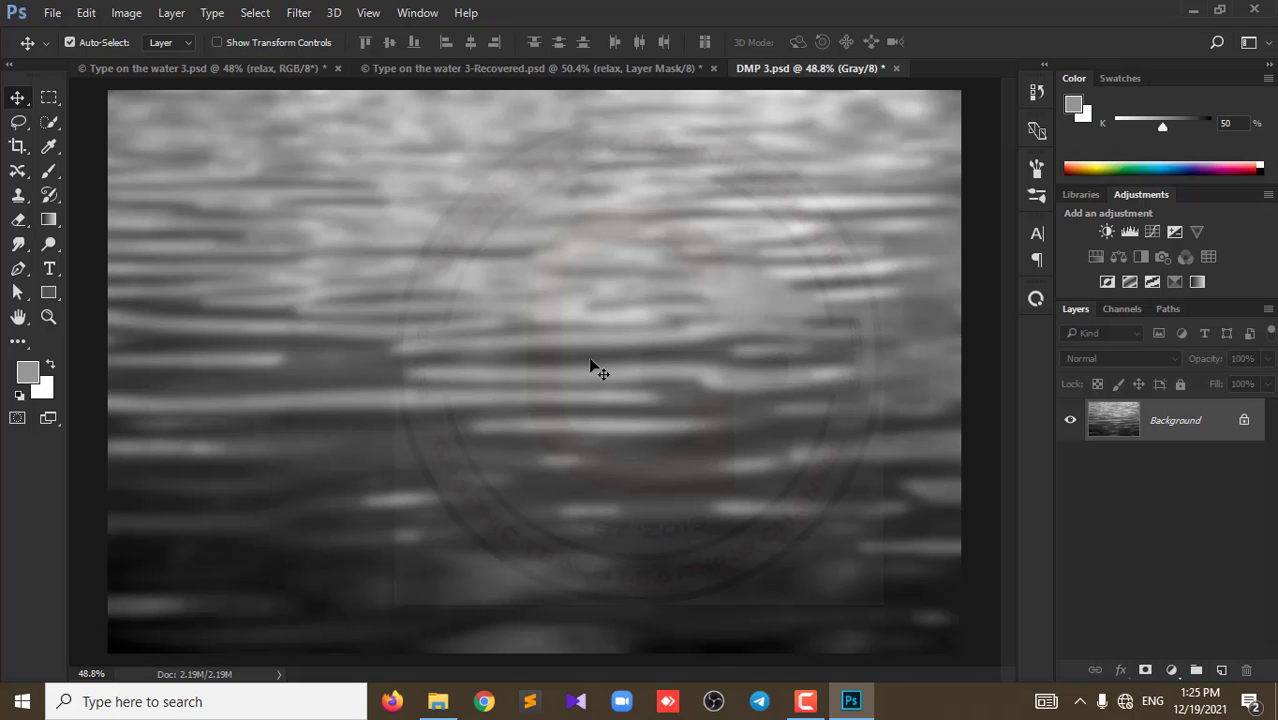
{"action": "scroll", "coordinate": [590, 366], "scroll_direction": "up", "scroll_amount": 2, "text": "alt"}
{"action": "scroll", "coordinate": [590, 366], "scroll_direction": "up", "scroll_amount": 2, "text": "alt"}
{"action": "scroll", "coordinate": [590, 366], "scroll_direction": "up", "scroll_amount": 2, "text": "alt"}
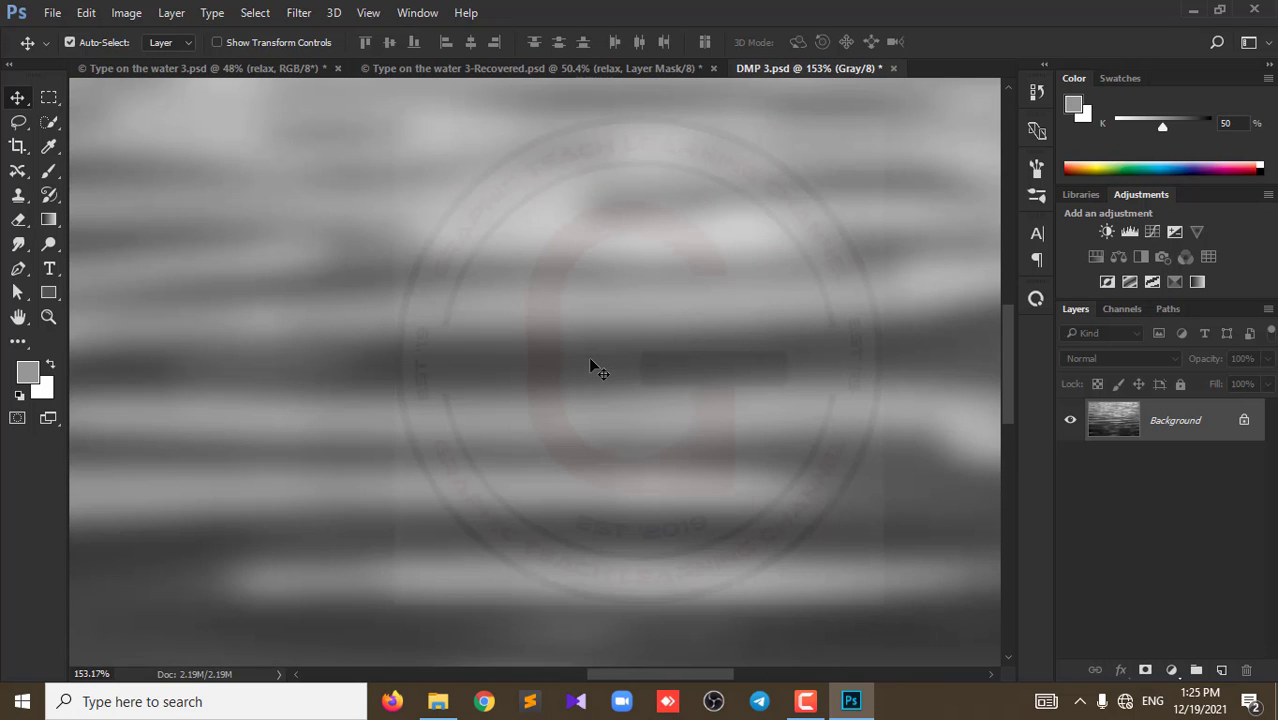
{"action": "scroll", "coordinate": [590, 362], "scroll_direction": "down", "scroll_amount": 1, "text": "alt"}
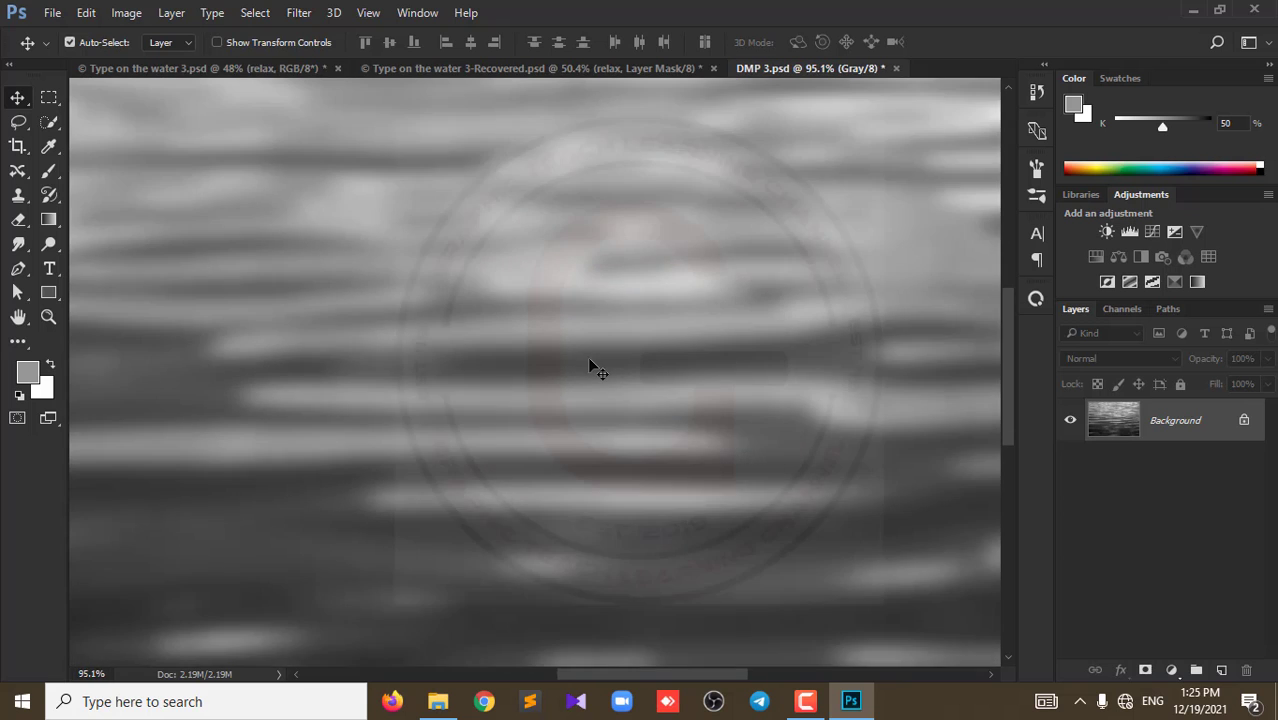
{"action": "scroll", "coordinate": [590, 362], "scroll_direction": "down", "scroll_amount": 1, "text": "alt"}
{"action": "scroll", "coordinate": [590, 362], "scroll_direction": "down", "scroll_amount": 1, "text": "alt"}
{"action": "scroll", "coordinate": [590, 366], "scroll_direction": "down", "scroll_amount": 1, "text": "alt"}
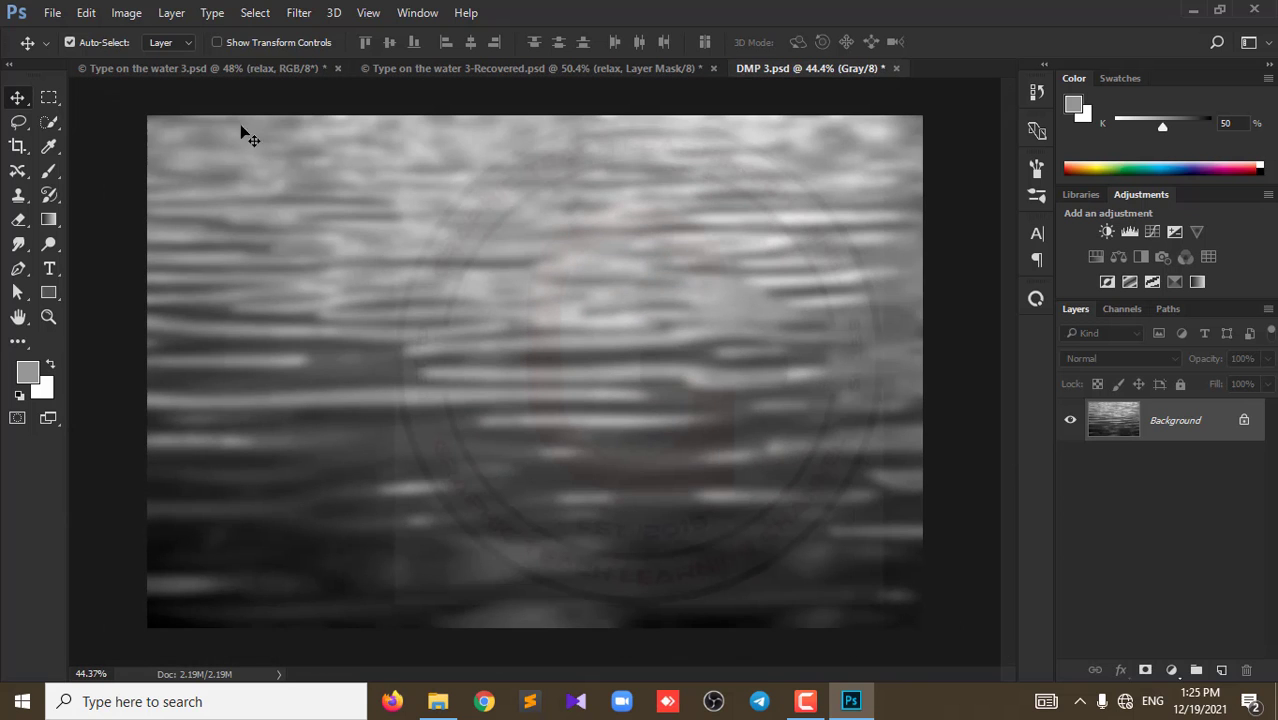
Step: Save DMP 3.psd and return to the RELAX water document
{"action": "left_click", "coordinate": [52, 12]}
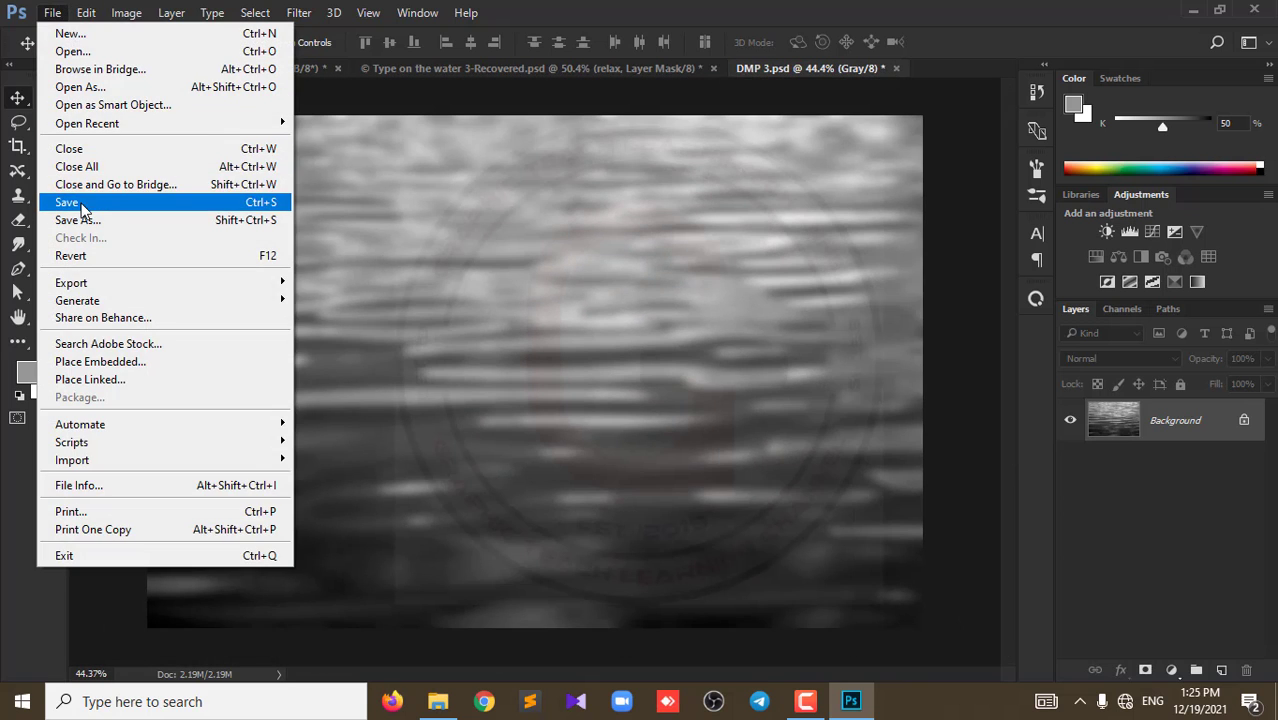
{"action": "left_click", "coordinate": [78, 200]}
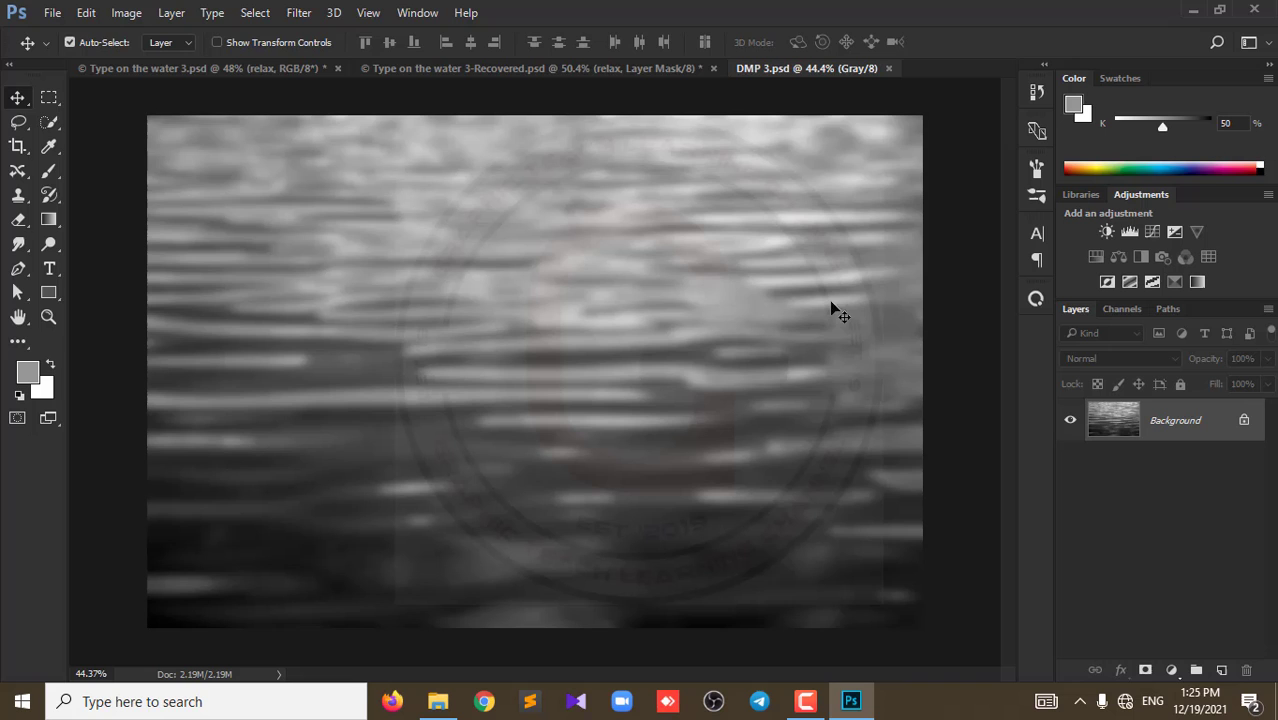
{"action": "left_click", "coordinate": [282, 70]}
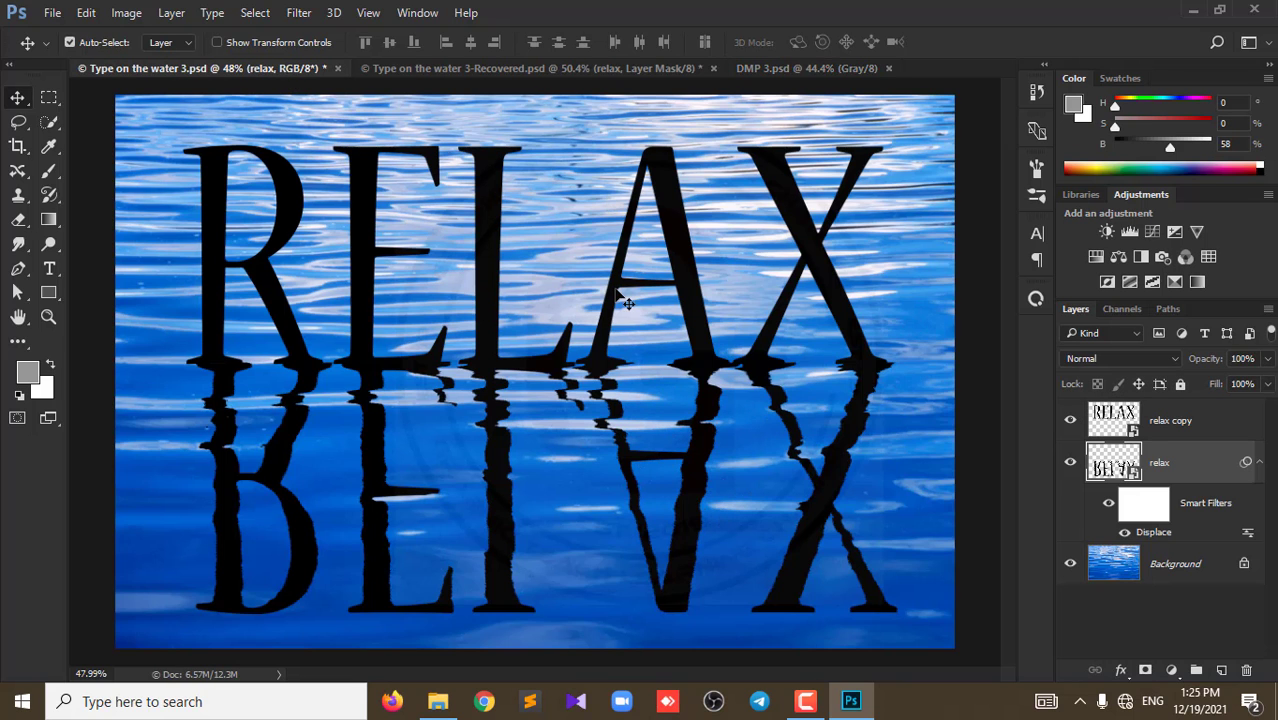
Step: Reapply the relax layer's Displace filter at horizontal scale 30 using the blurred DMP 3.psd map
{"action": "double_click", "coordinate": [1154, 533]}
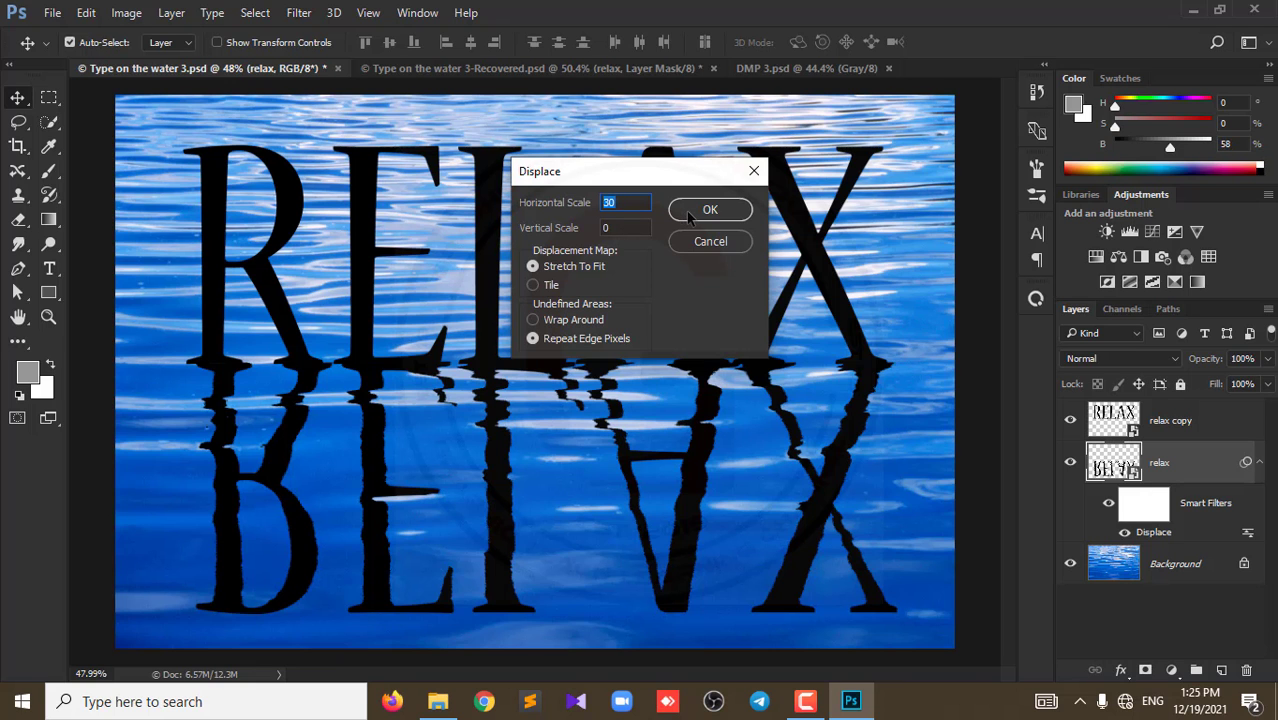
{"action": "left_click", "coordinate": [690, 213]}
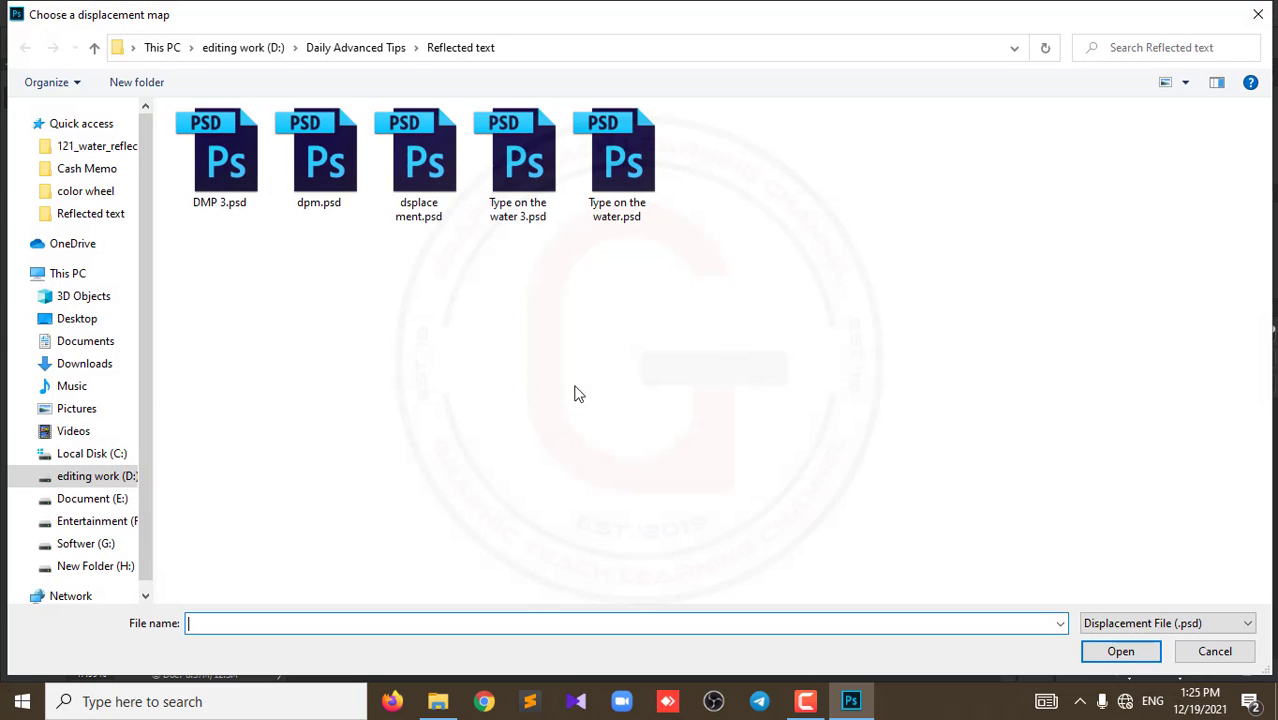
{"action": "left_click", "coordinate": [238, 195]}
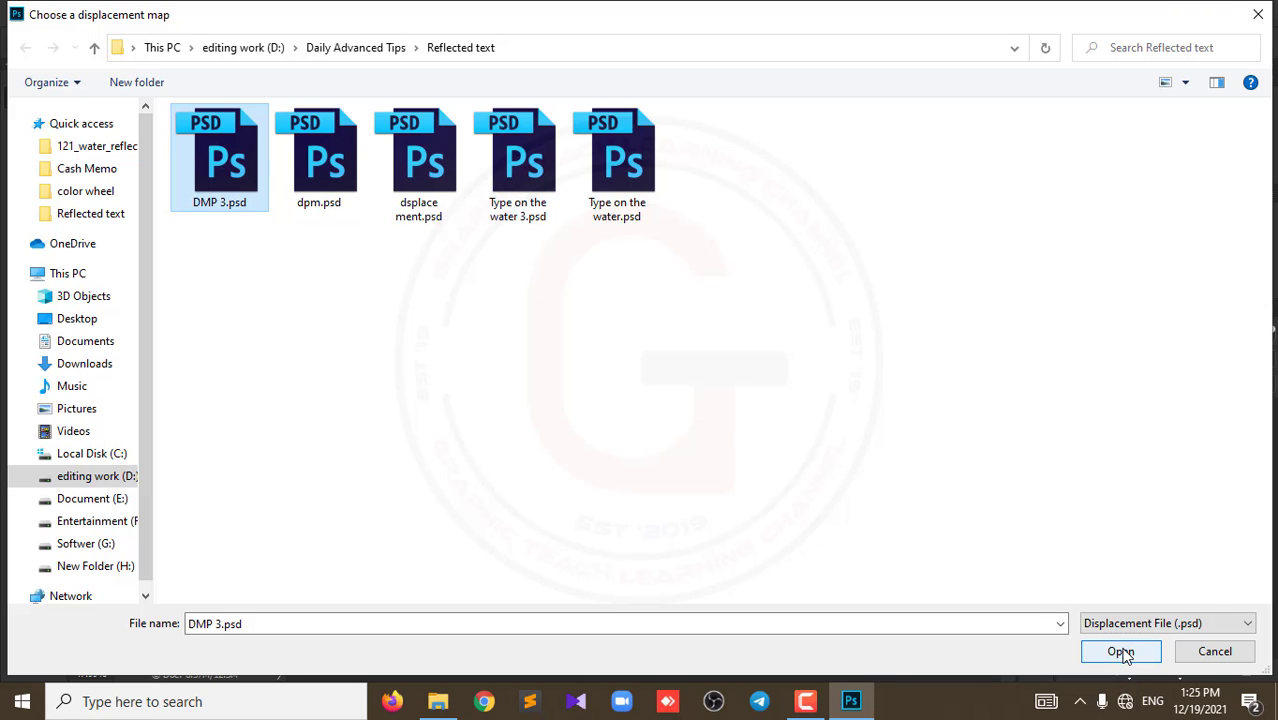
{"action": "left_click", "coordinate": [1121, 651]}
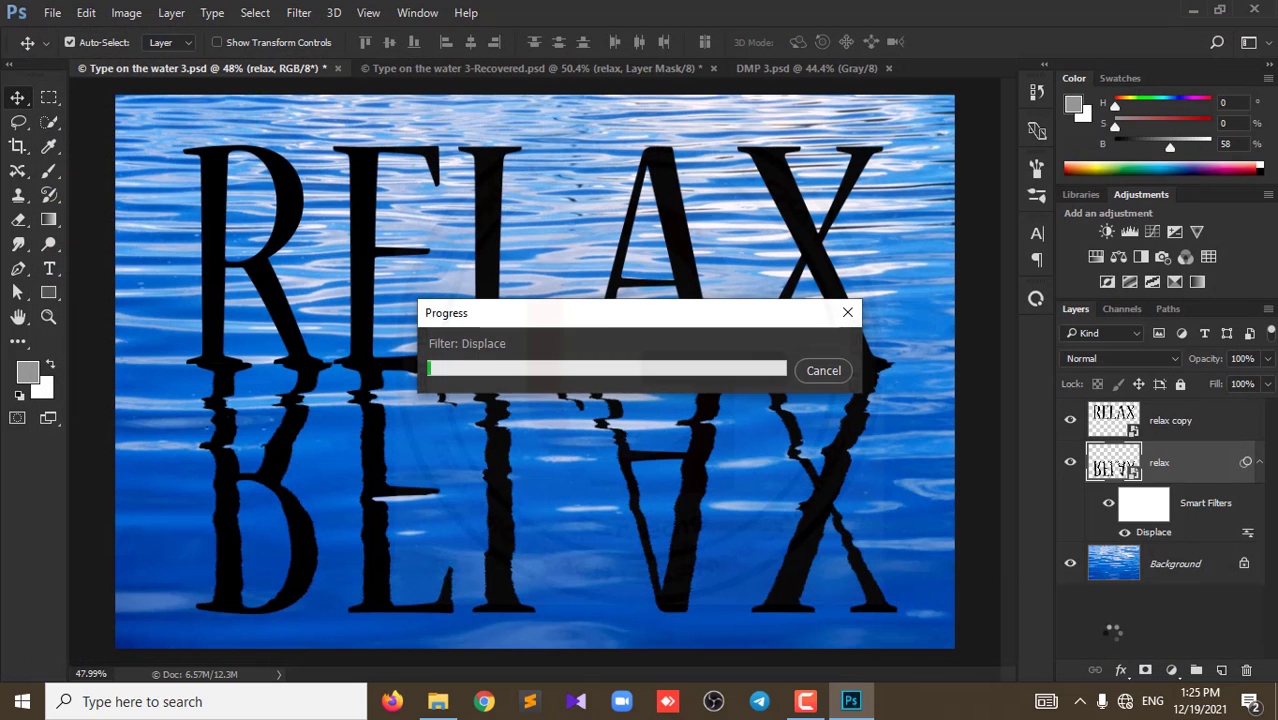
Step: Zoom and pan to inspect the smoother reflection ripples, then bring DMP 3.psd forward
{"action": "scroll", "coordinate": [705, 513], "scroll_direction": "up", "scroll_amount": 3}
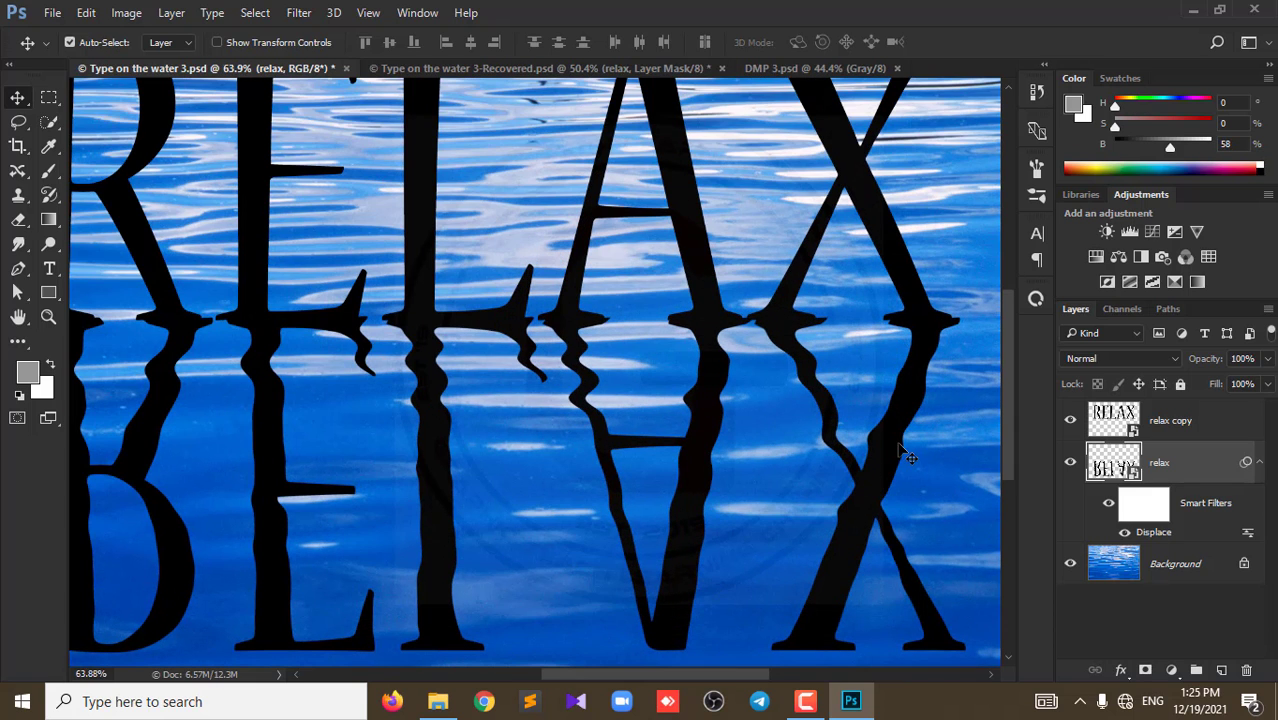
{"action": "scroll", "coordinate": [905, 455], "scroll_direction": "up", "scroll_amount": 2}
{"action": "scroll", "coordinate": [905, 455], "scroll_direction": "up", "scroll_amount": 2}
{"action": "scroll", "coordinate": [905, 455], "scroll_direction": "up", "scroll_amount": 2}
{"action": "scroll", "coordinate": [905, 452], "scroll_direction": "up", "scroll_amount": 1}
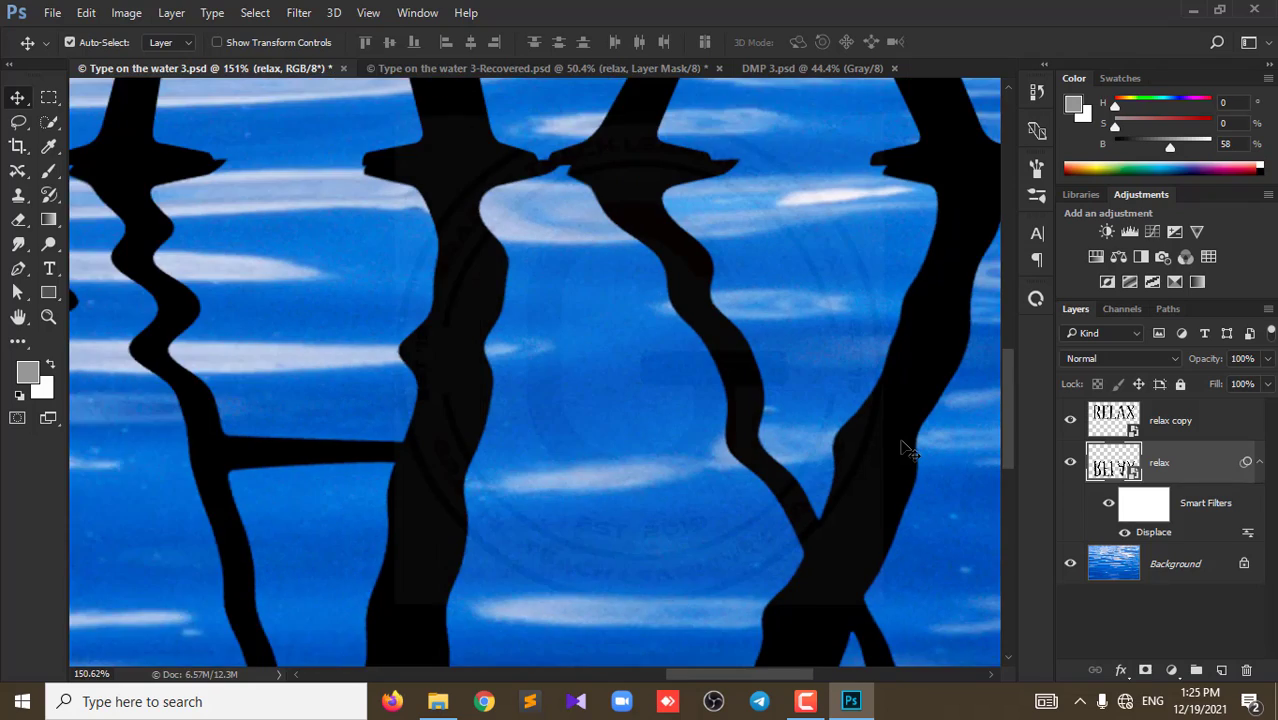
{"action": "scroll", "coordinate": [905, 452], "scroll_direction": "down", "scroll_amount": 2}
{"action": "scroll", "coordinate": [905, 452], "scroll_direction": "down", "scroll_amount": 1}
{"action": "scroll", "coordinate": [905, 452], "scroll_direction": "down", "scroll_amount": 1}
{"action": "scroll", "coordinate": [905, 452], "scroll_direction": "down", "scroll_amount": 1}
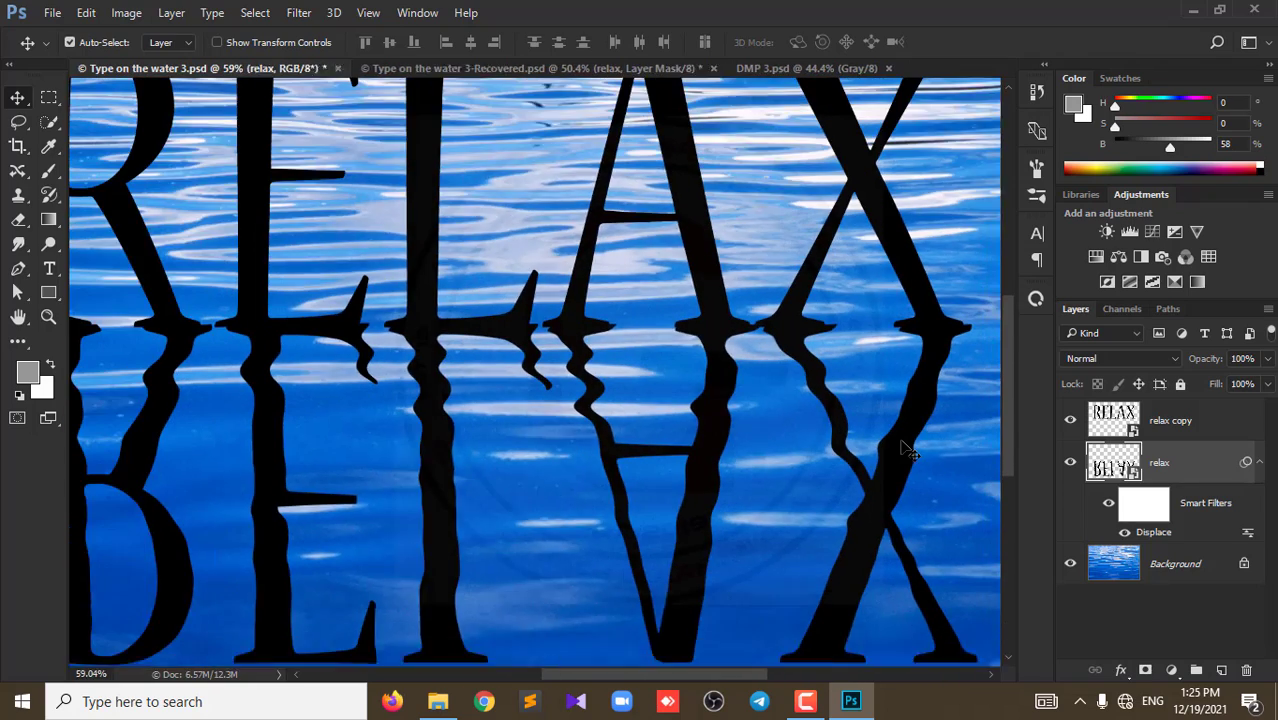
{"action": "scroll", "coordinate": [905, 452], "scroll_direction": "down", "scroll_amount": 1}
{"action": "scroll", "coordinate": [905, 452], "scroll_direction": "down", "scroll_amount": 1}
{"action": "scroll", "coordinate": [858, 420], "scroll_direction": "up", "scroll_amount": 1}
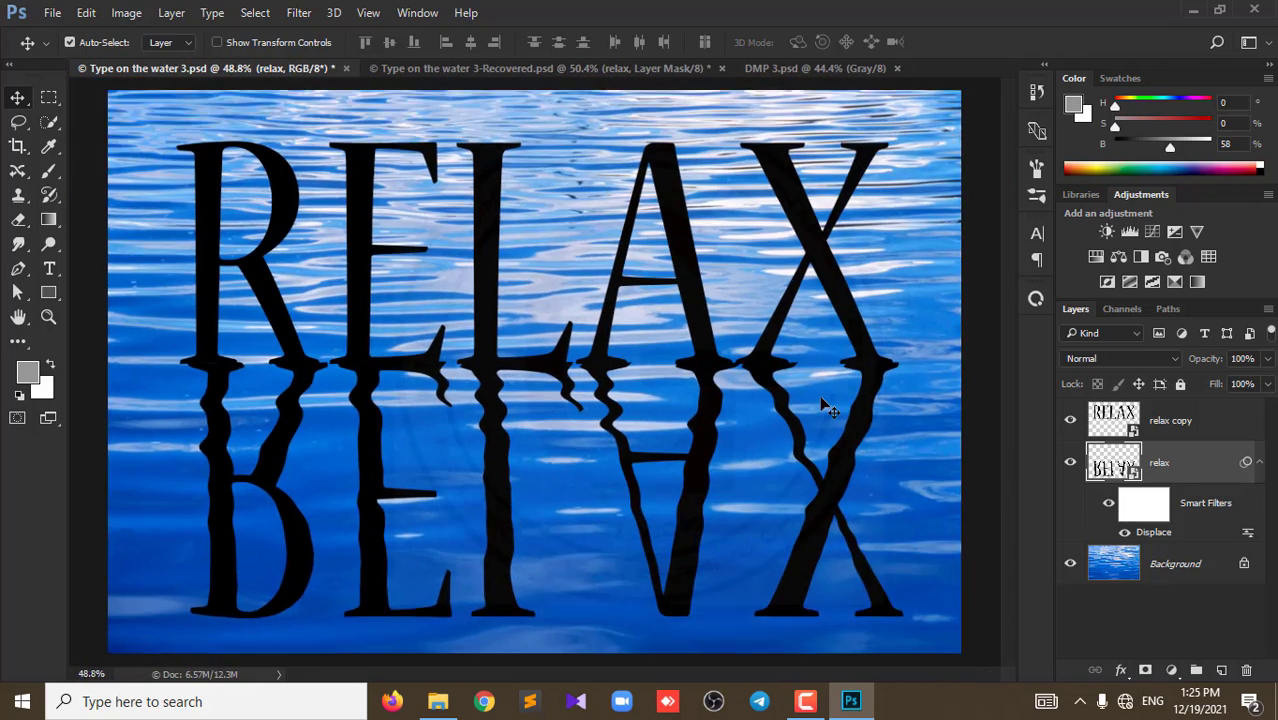
{"action": "scroll", "coordinate": [825, 403], "scroll_direction": "up", "scroll_amount": 1}
{"action": "scroll", "coordinate": [866, 366], "scroll_direction": "up", "scroll_amount": 1}
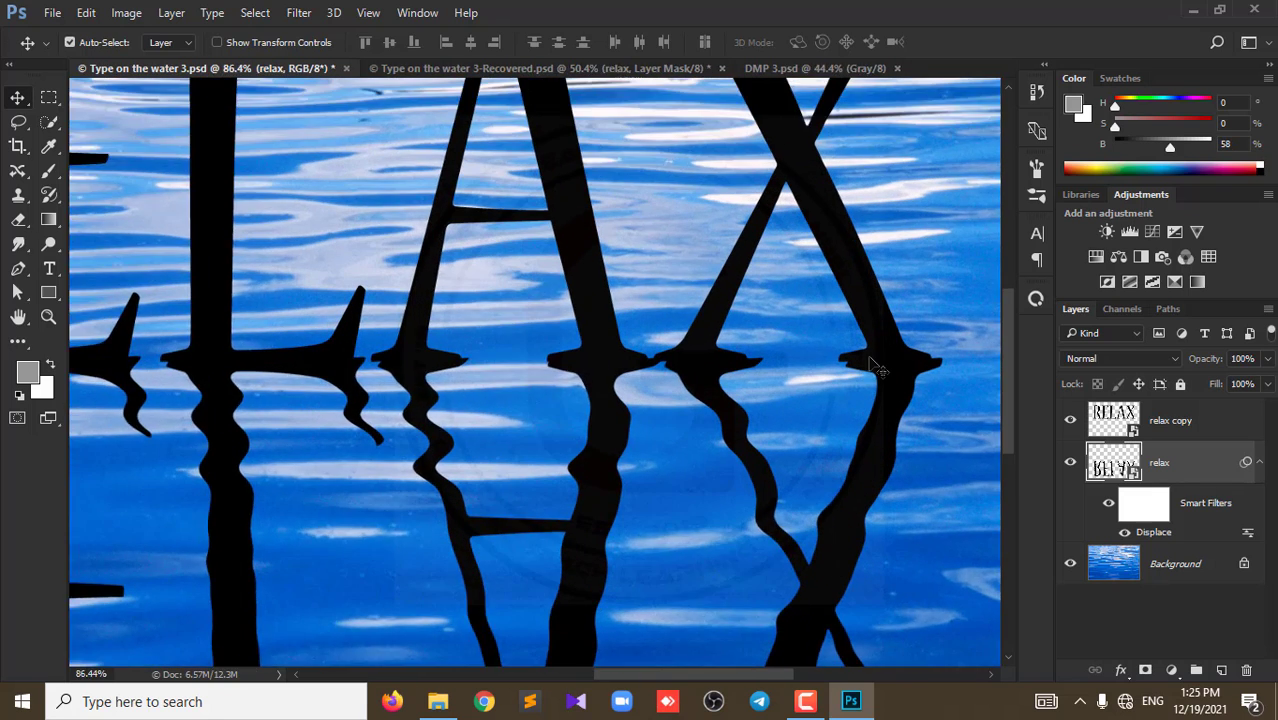
{"action": "scroll", "coordinate": [880, 368], "scroll_direction": "up", "scroll_amount": 1}
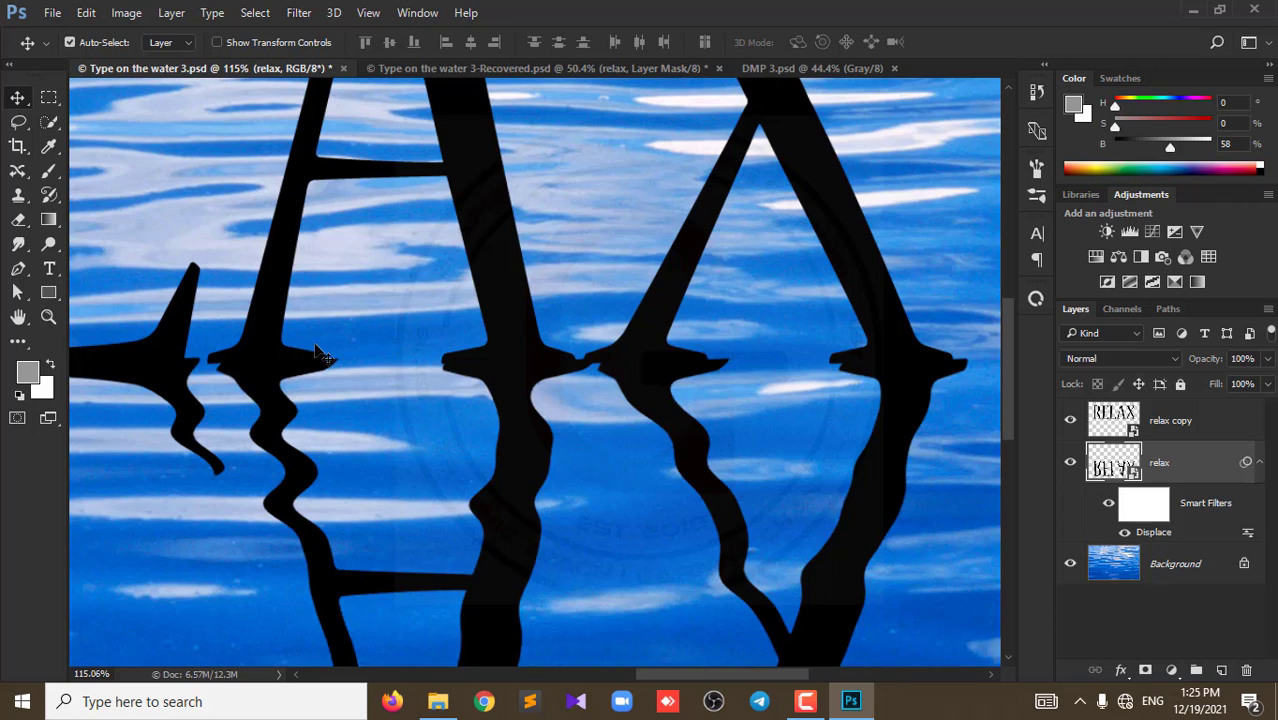
{"action": "scroll", "coordinate": [316, 354], "scroll_direction": "down", "scroll_amount": 2}
{"action": "mouse_move", "coordinate": [208, 350]}
{"action": "left_mouse_down"}
{"action": "mouse_move", "coordinate": [379, 345]}
{"action": "mouse_move", "coordinate": [873, 418]}
{"action": "left_mouse_up"}
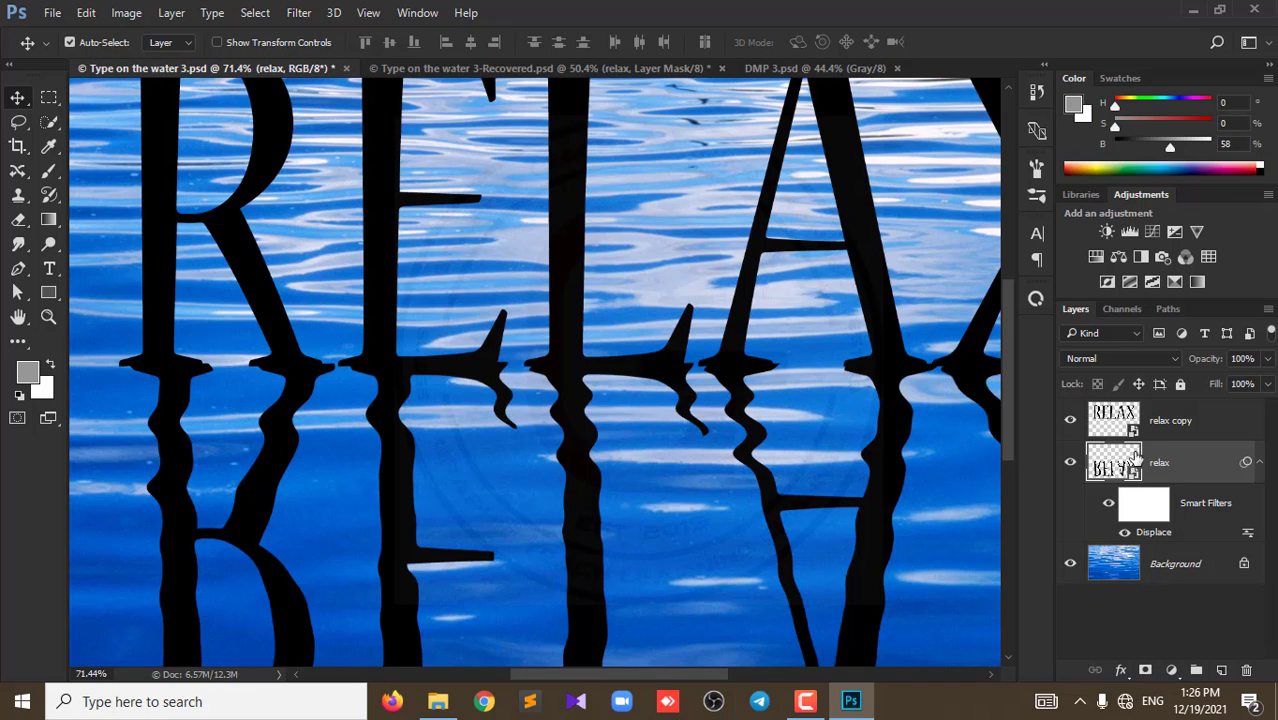
{"action": "scroll", "coordinate": [451, 417], "scroll_direction": "down", "scroll_amount": 1}
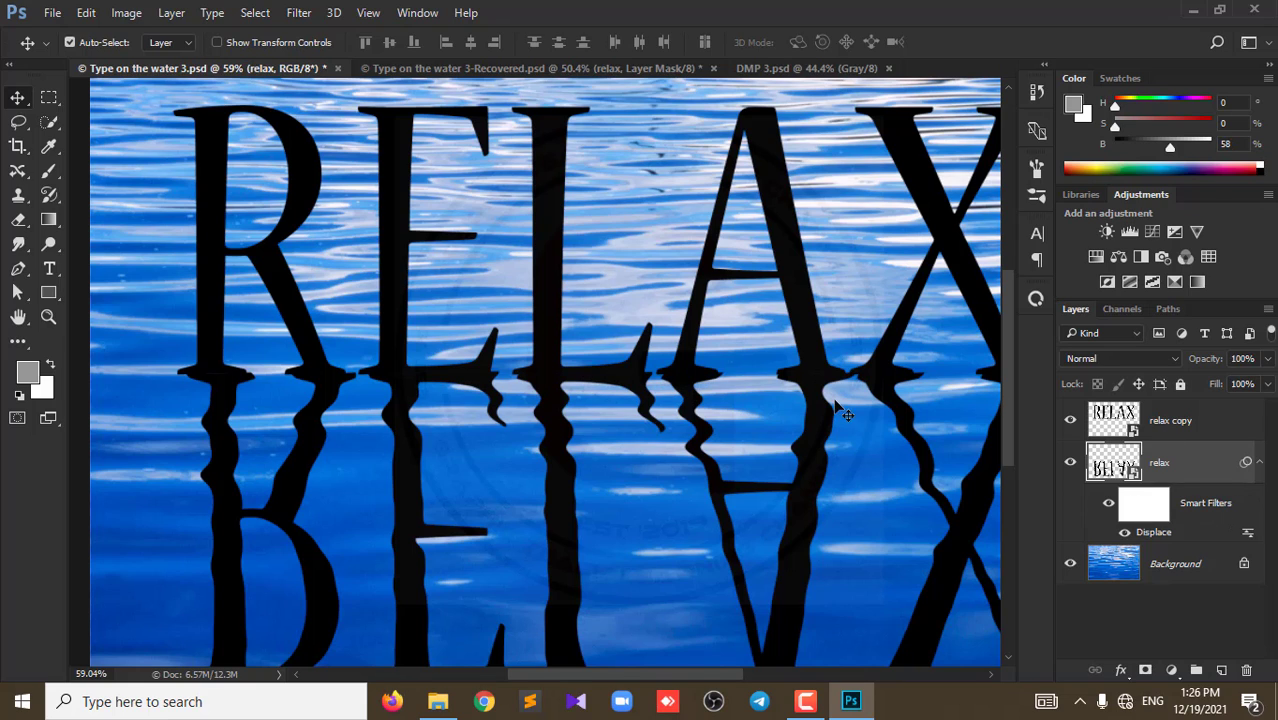
{"action": "left_click", "coordinate": [783, 70]}
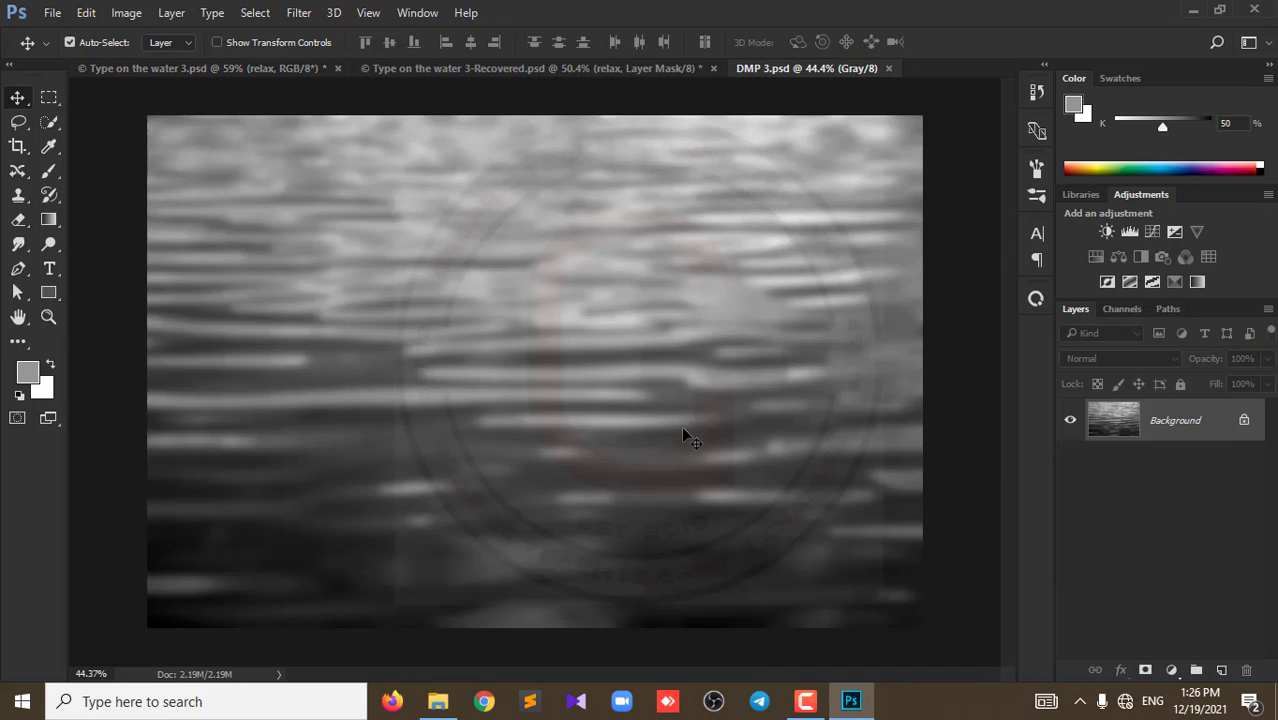
Step: Select from the water line to the bottom of the RELAX image and drop it onto DMP 3.psd
{"action": "left_click", "coordinate": [300, 72]}
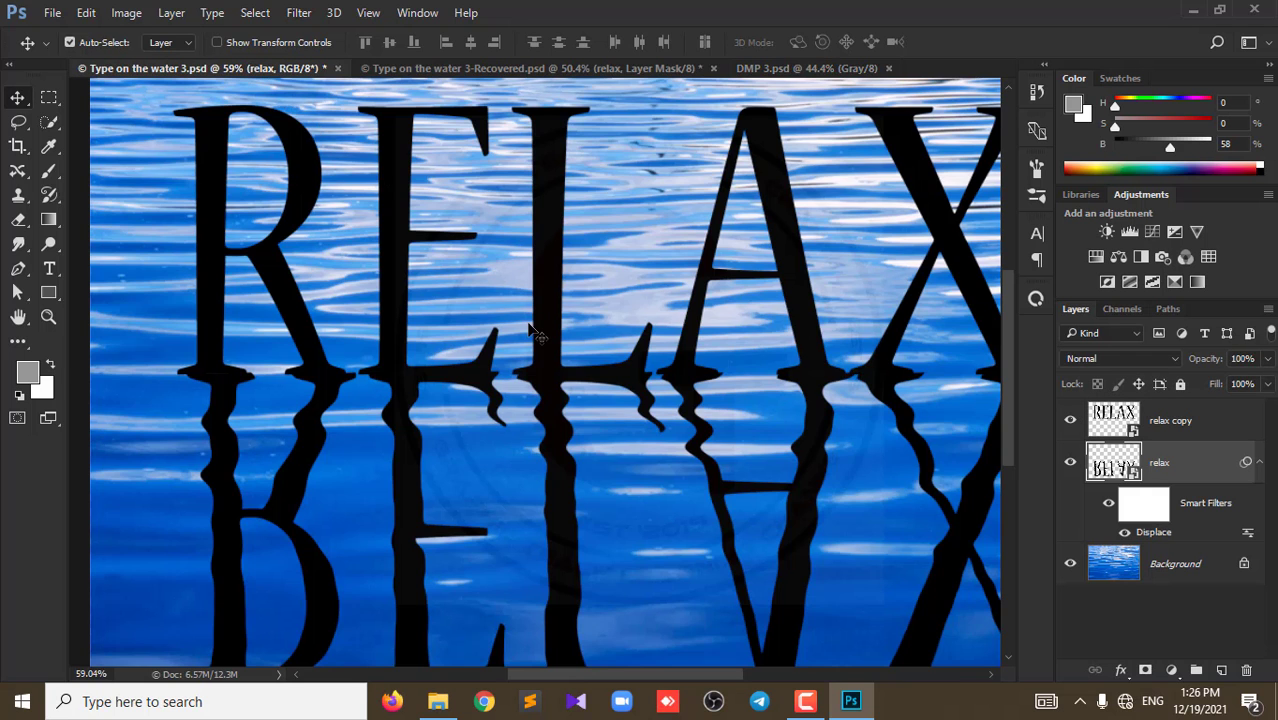
{"action": "scroll", "coordinate": [530, 330], "scroll_direction": "down", "scroll_amount": 3}
{"action": "scroll", "coordinate": [530, 330], "scroll_direction": "up", "scroll_amount": 1}
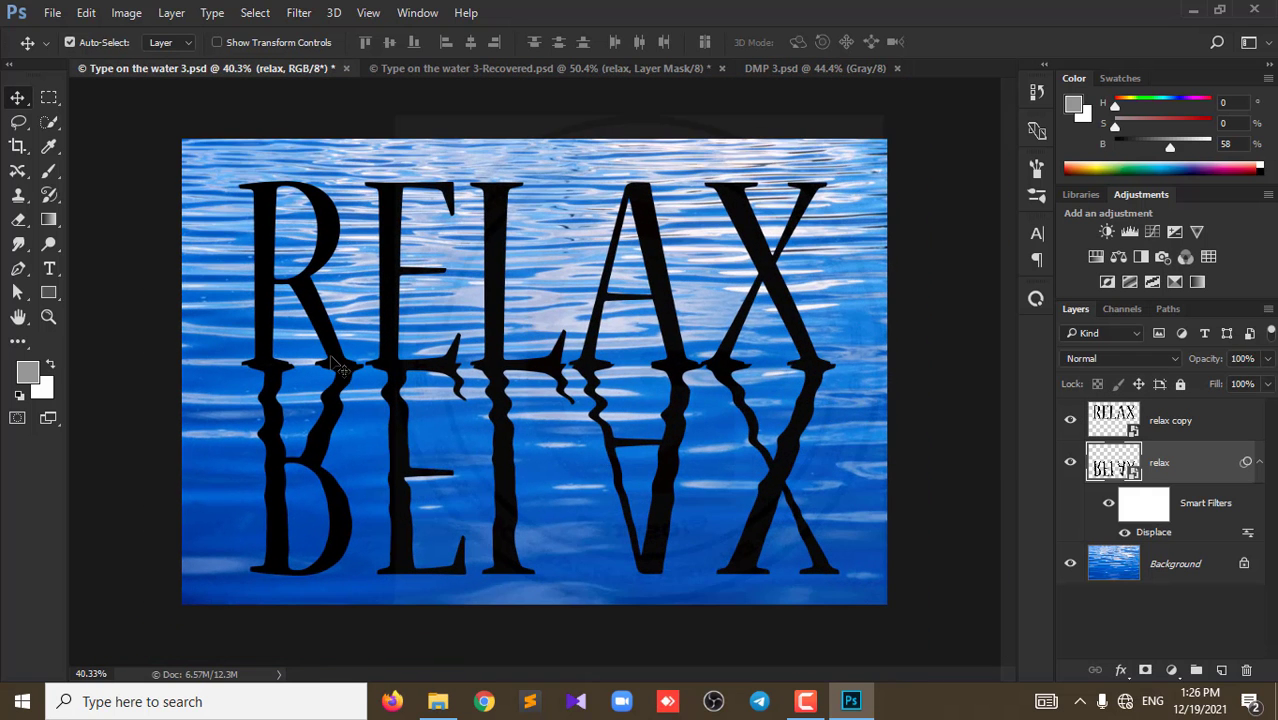
{"action": "left_click", "coordinate": [49, 97]}
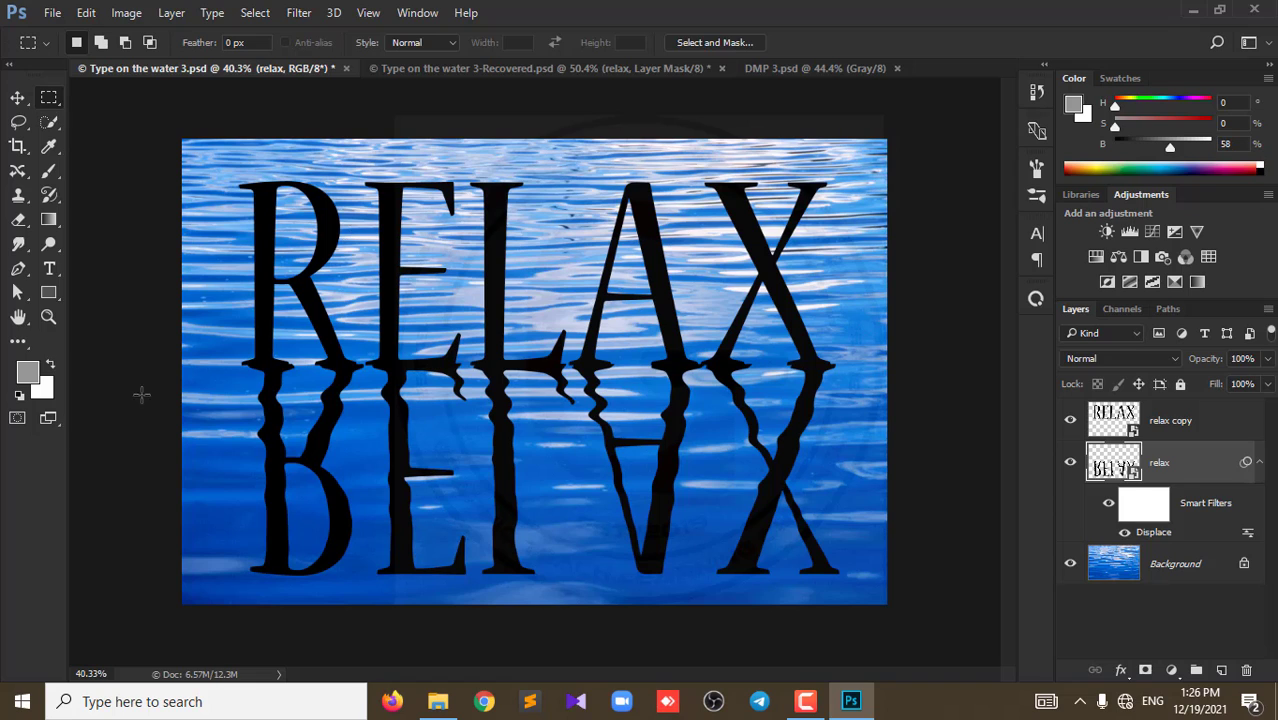
{"action": "left_click_drag", "start_coordinate": [179, 363], "coordinate": [936, 637]}
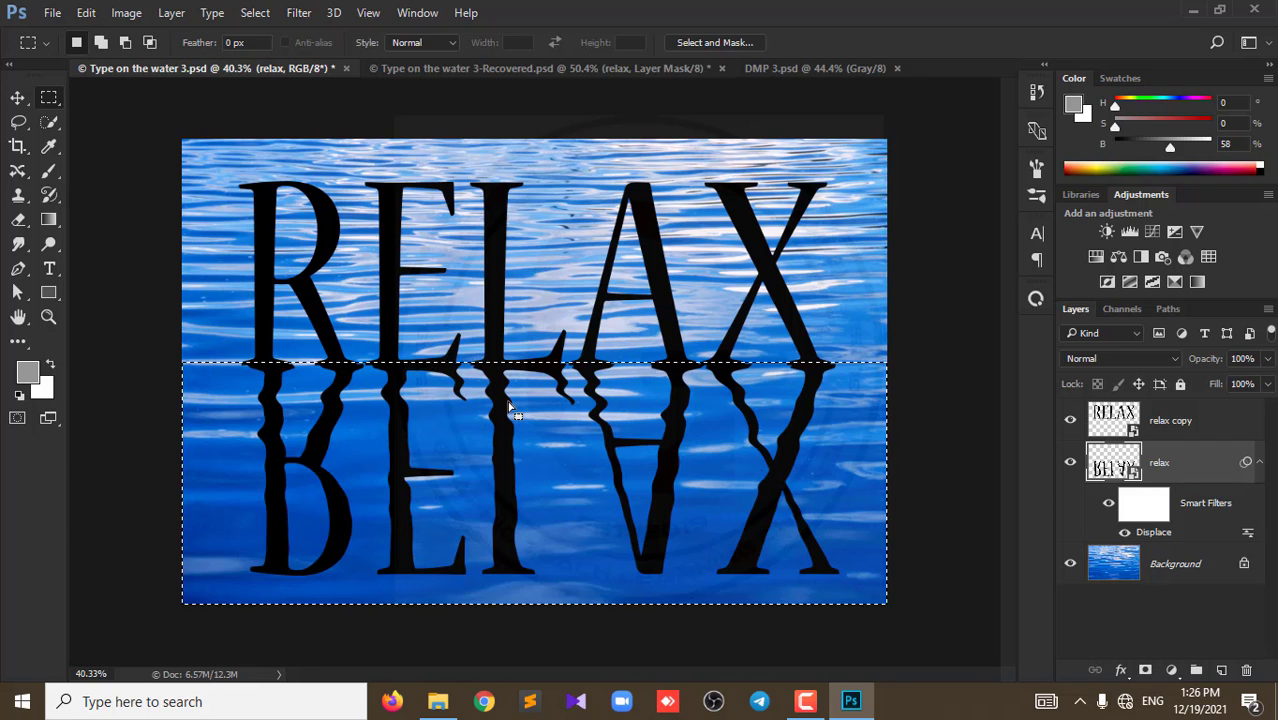
{"action": "left_click_drag", "start_coordinate": [515, 380], "coordinate": [709, 90]}
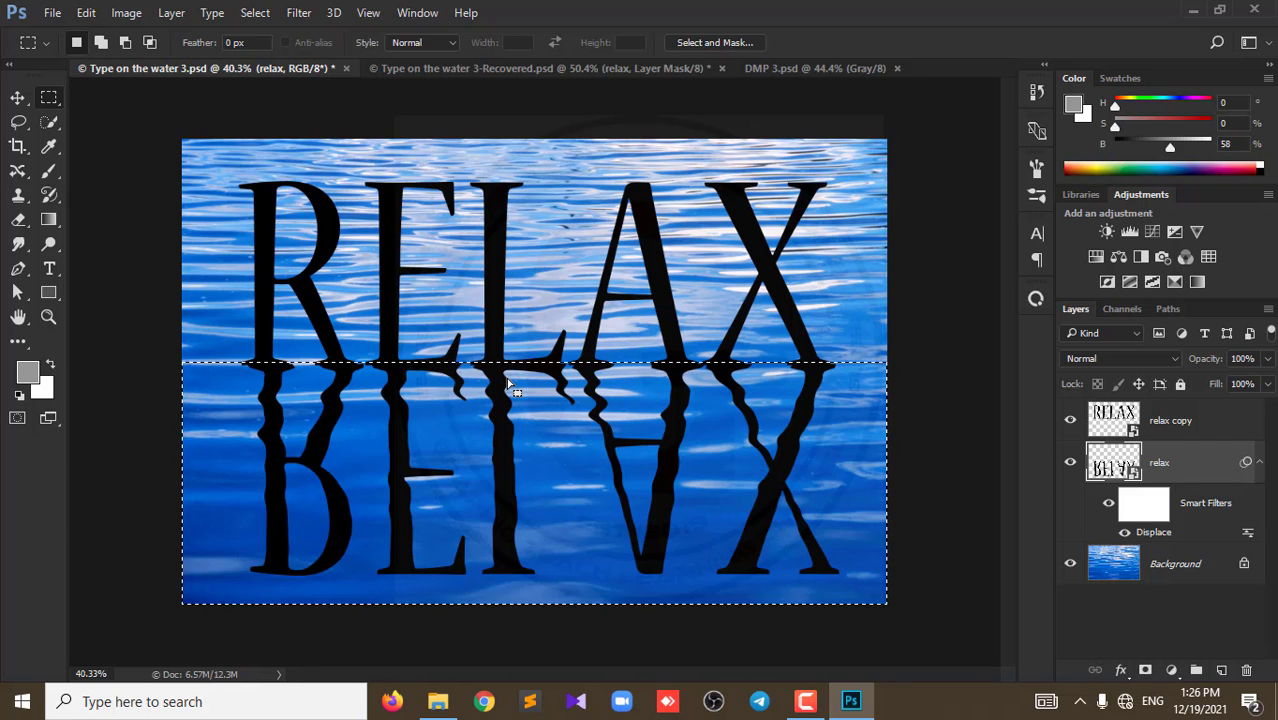
{"action": "left_click", "coordinate": [775, 69]}
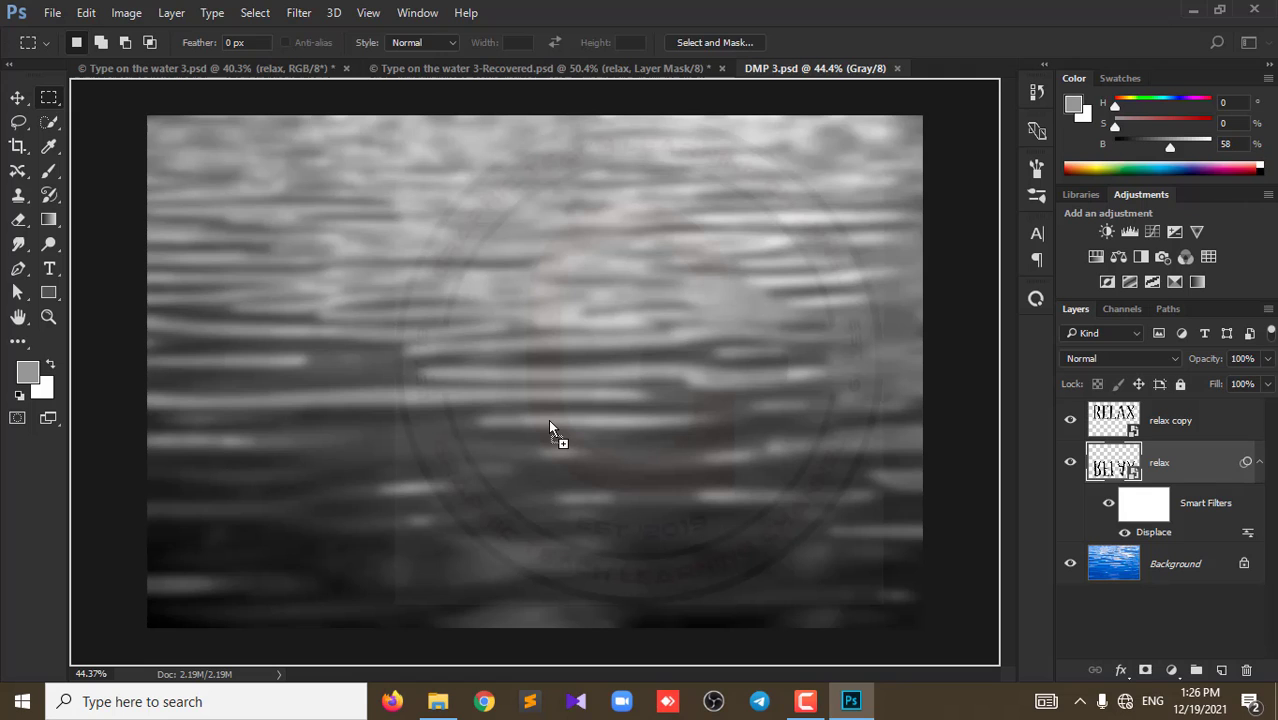
{"action": "left_click_drag", "start_coordinate": [549, 422], "coordinate": [549, 422]}
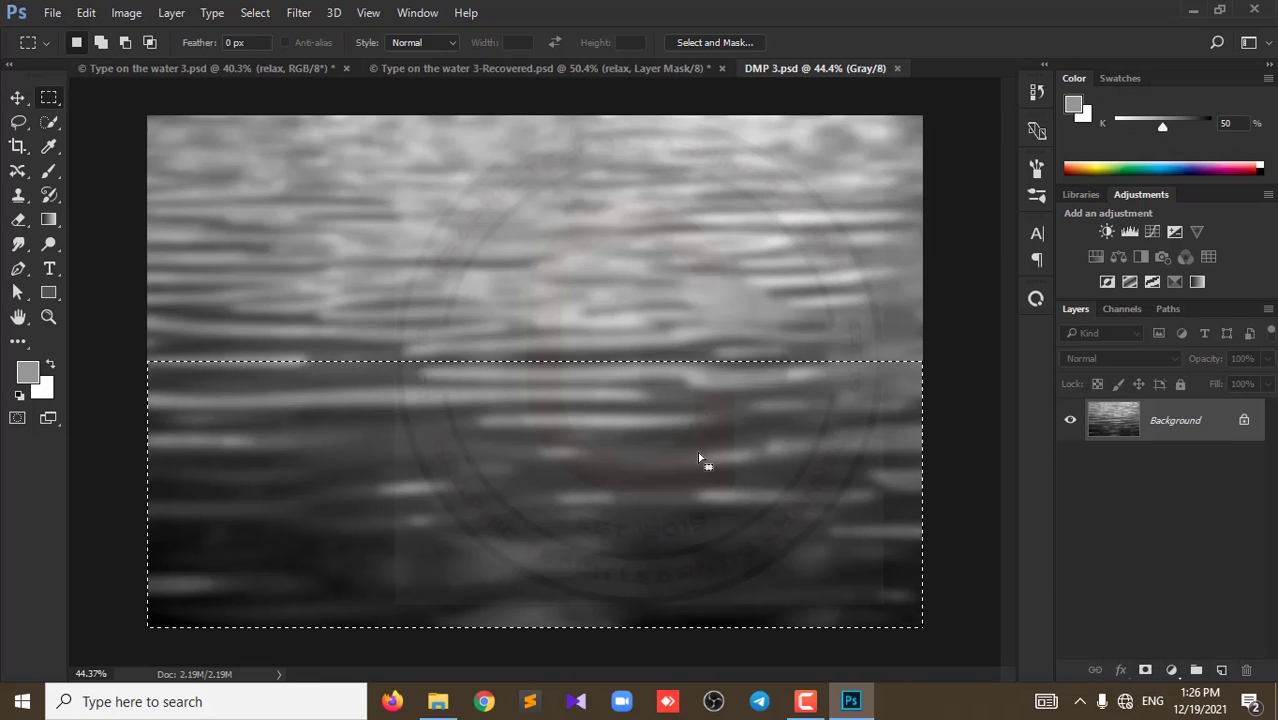
Step: Pick the Gradient tool with the Foreground to Transparent preset
{"action": "left_click", "coordinate": [51, 217]}
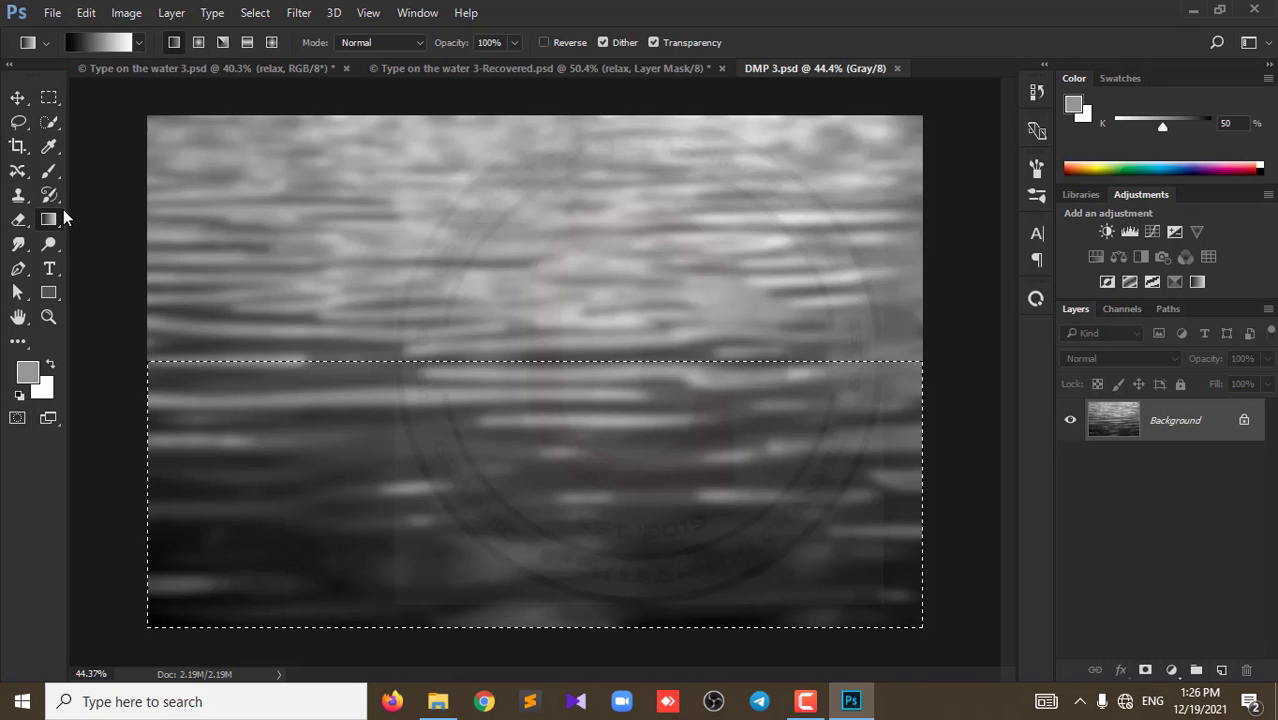
{"action": "left_click", "coordinate": [139, 42]}
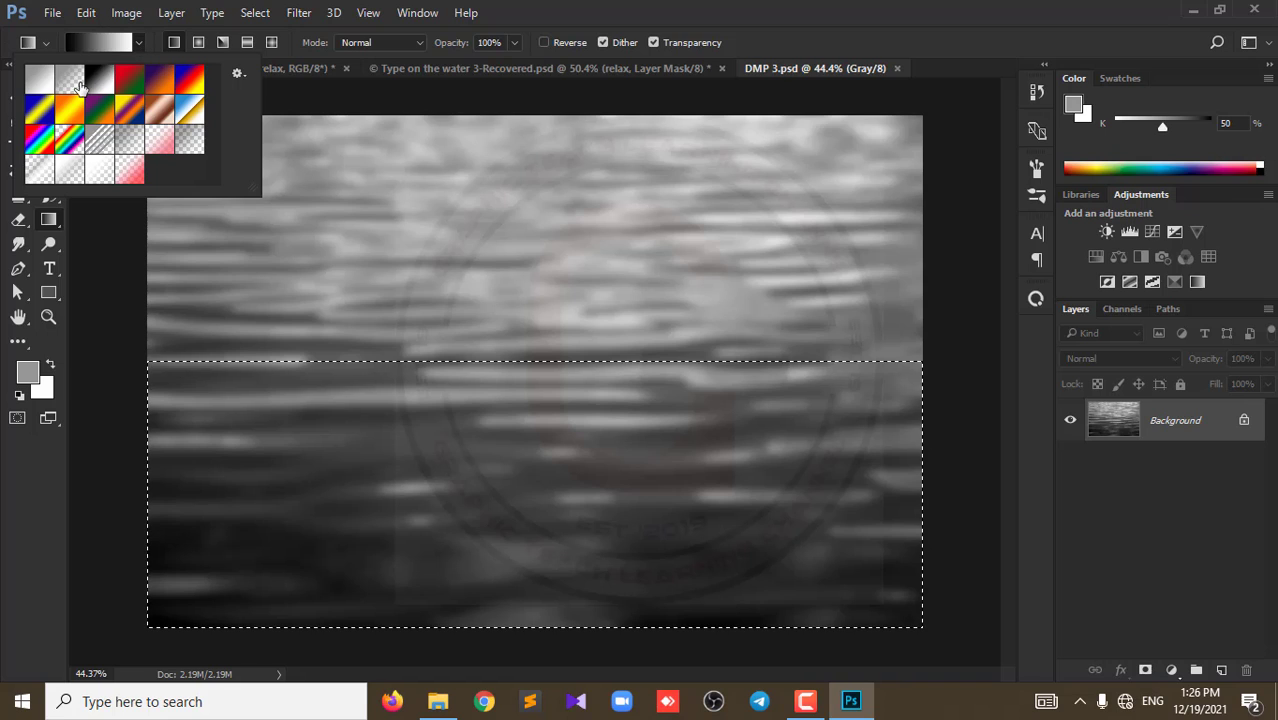
{"action": "left_click", "coordinate": [72, 86]}
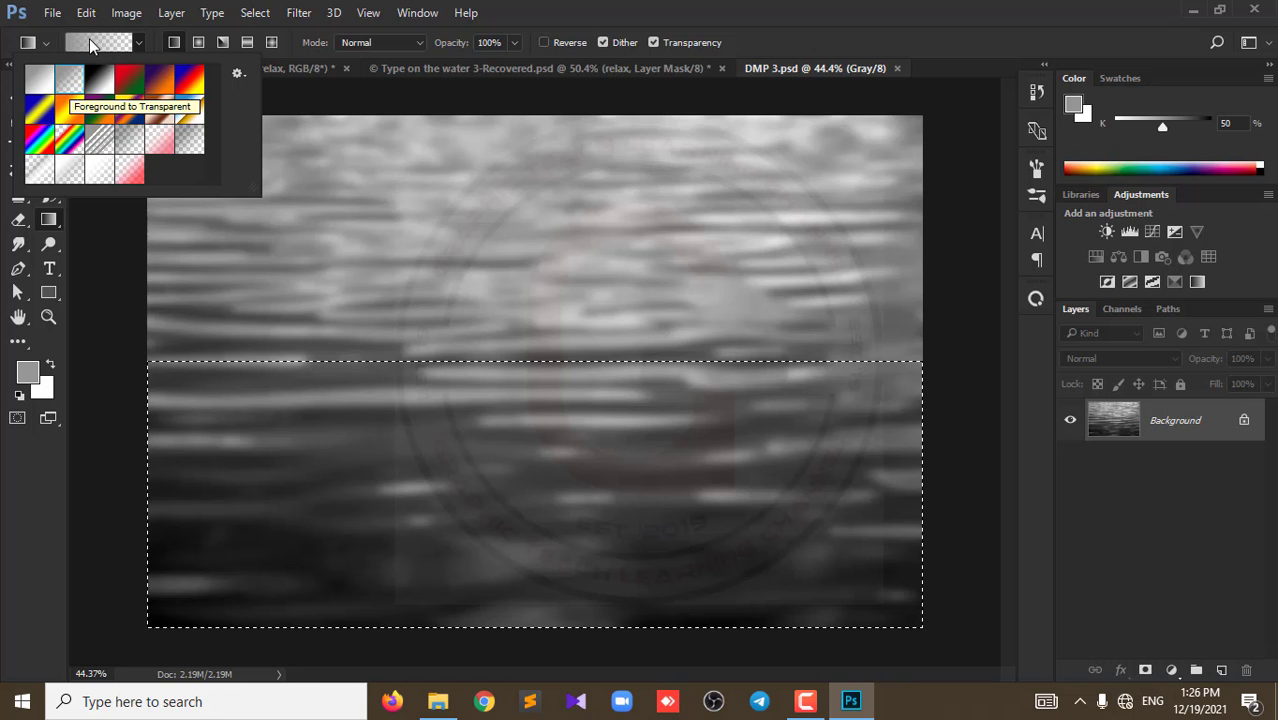
{"action": "left_click", "coordinate": [106, 41]}
{"action": "left_click", "coordinate": [106, 41]}
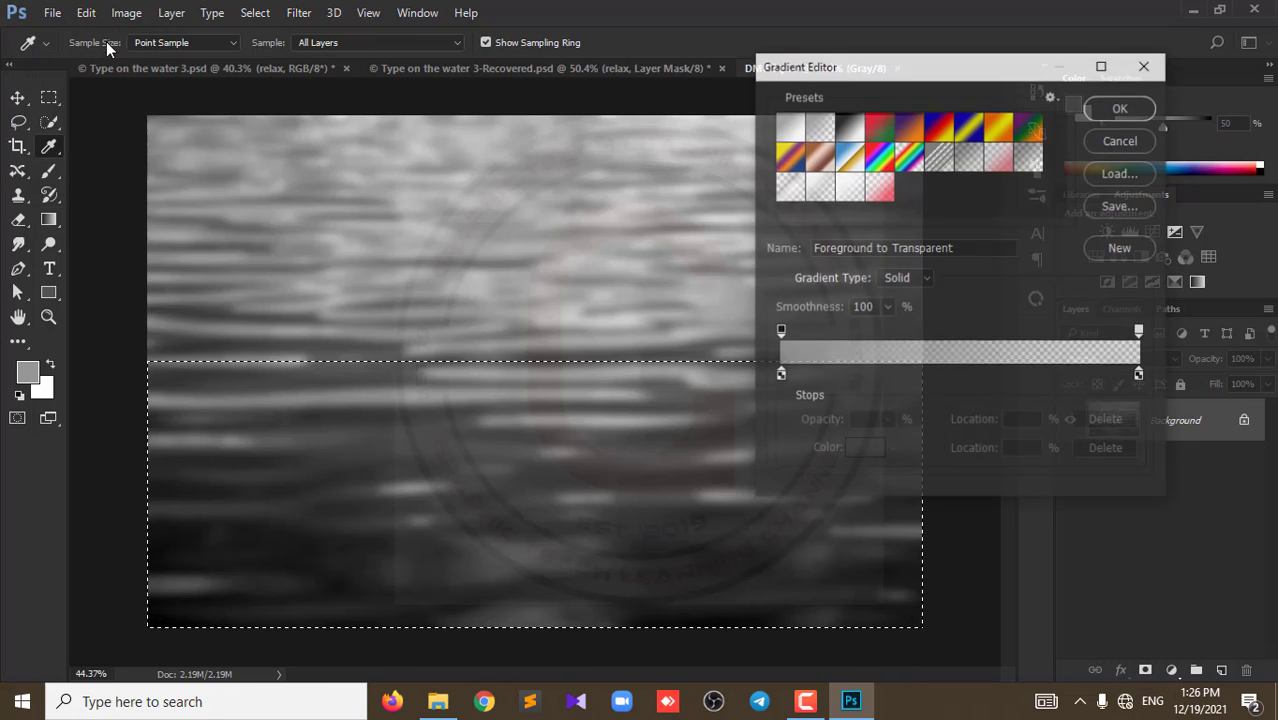
Step: Make the gradient grey 959595 fading to 0% opacity and drag it down inside the selection
{"action": "left_click", "coordinate": [780, 375]}
{"action": "double_click", "coordinate": [780, 375]}
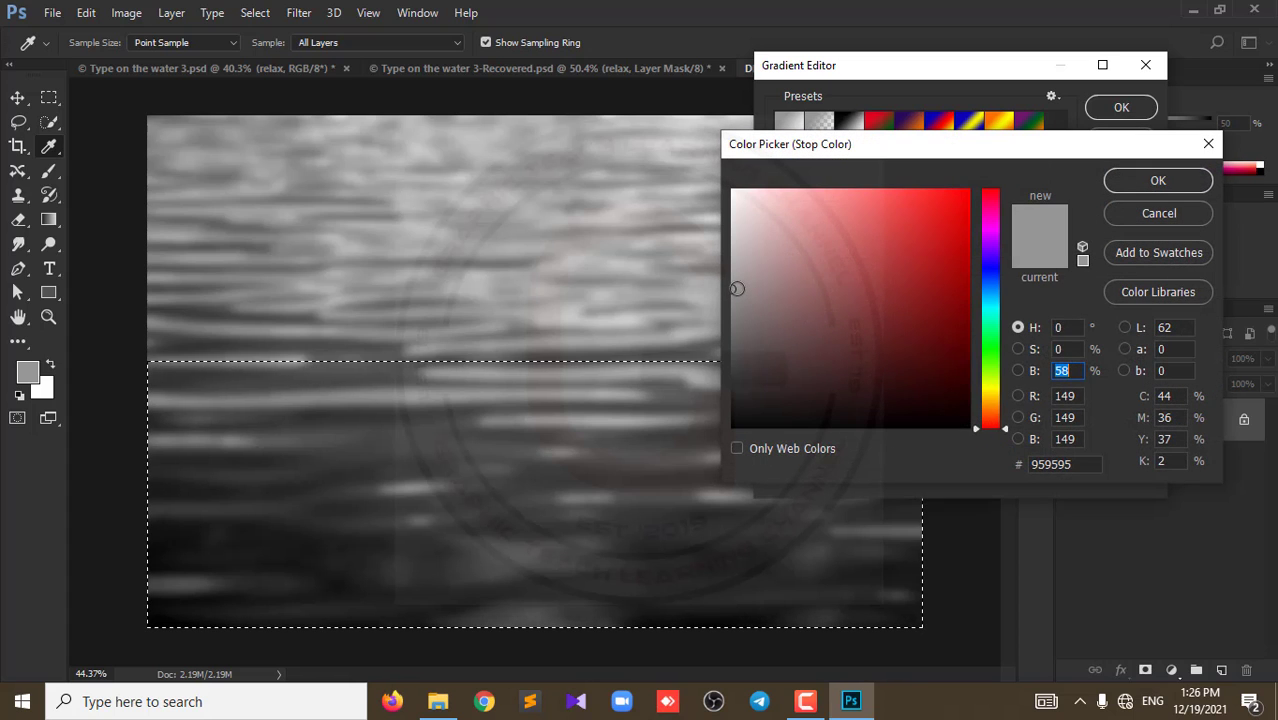
{"action": "left_click_drag", "start_coordinate": [1093, 464], "coordinate": [1030, 464]}
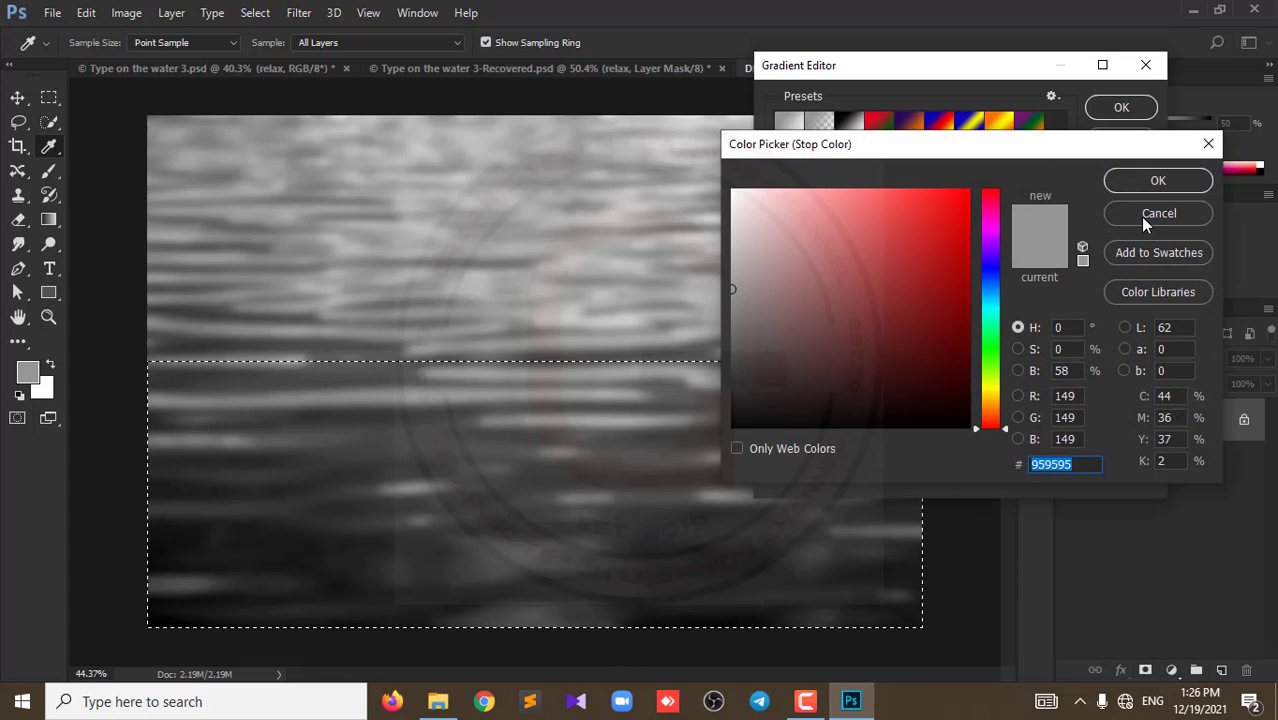
{"action": "left_click", "coordinate": [1144, 183]}
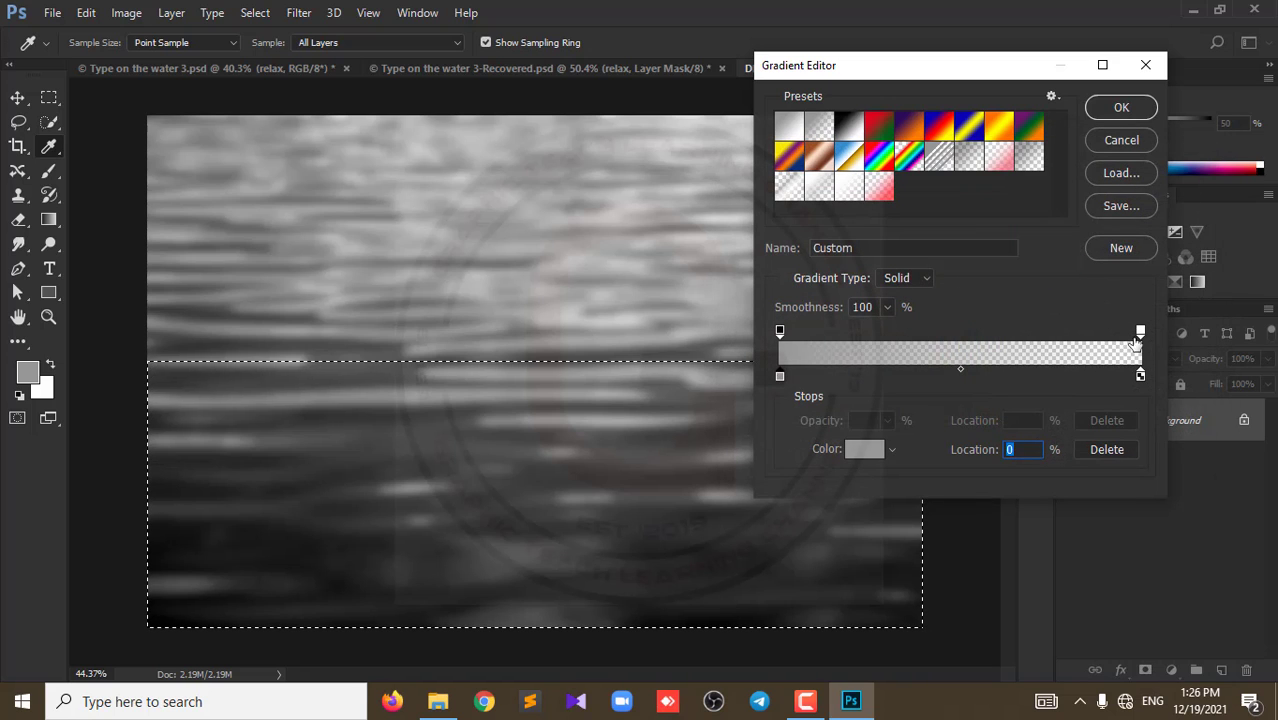
{"action": "left_click", "coordinate": [780, 331]}
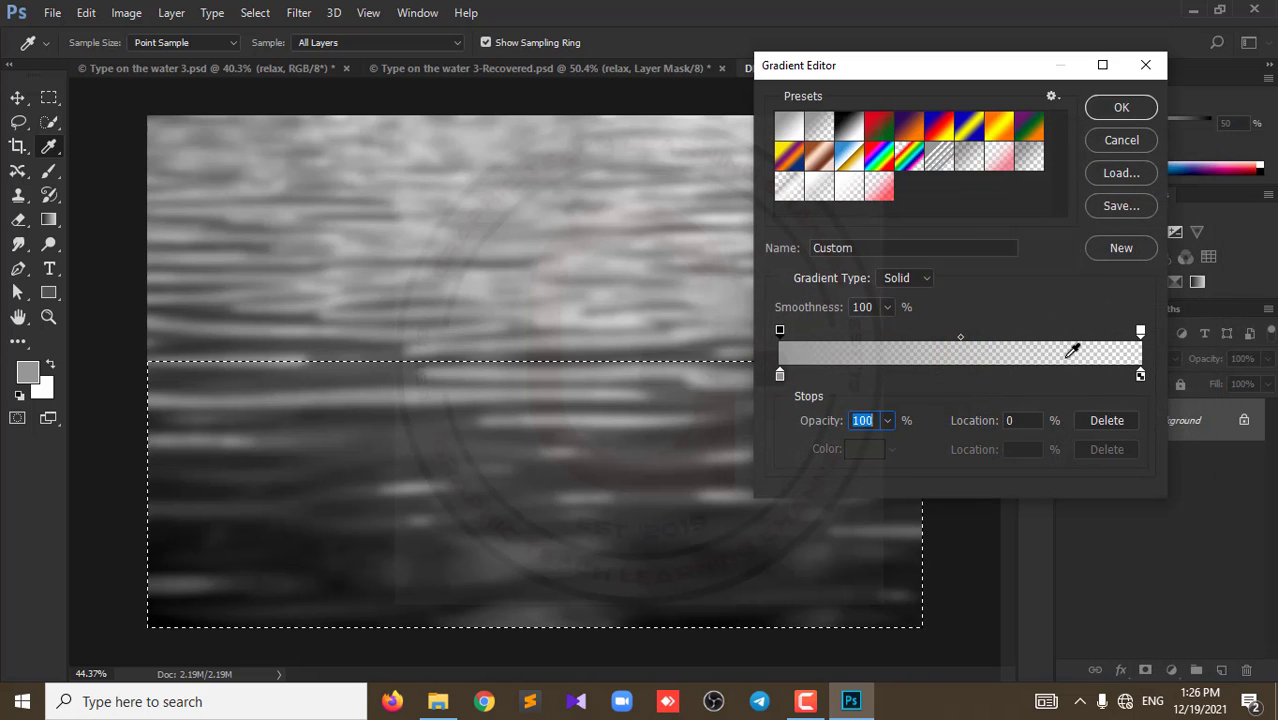
{"action": "left_click", "coordinate": [1140, 378]}
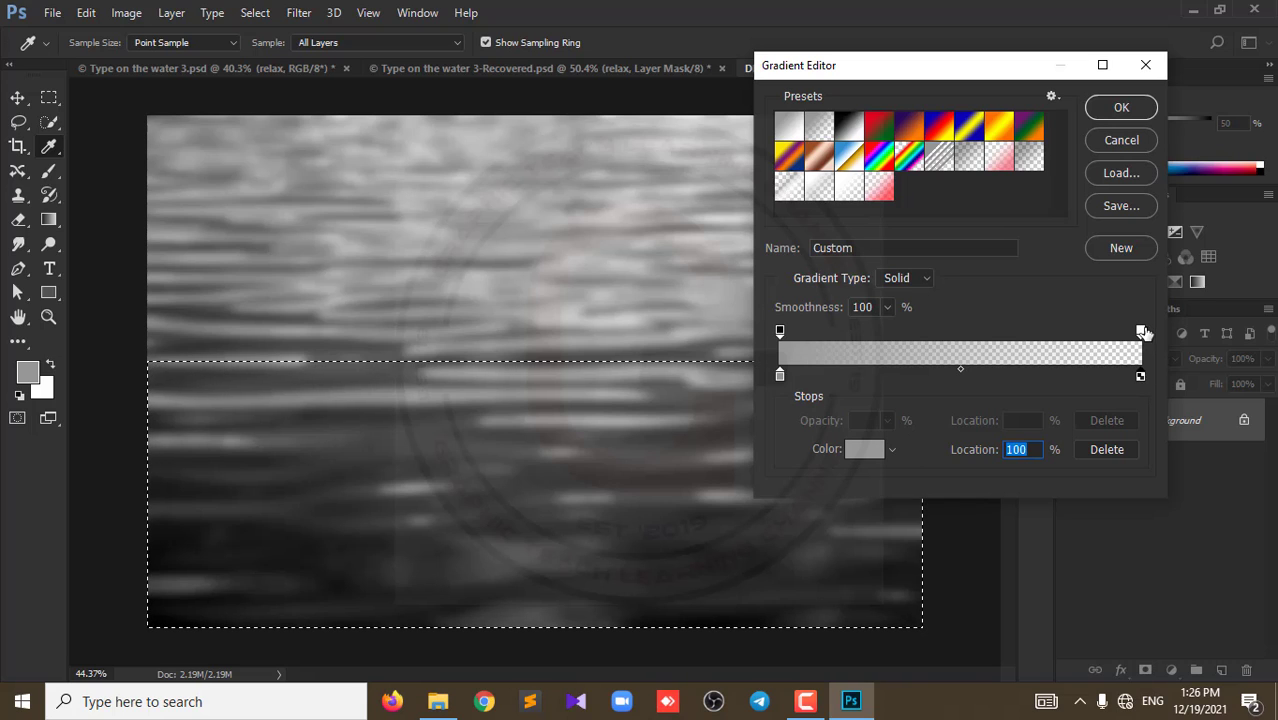
{"action": "left_click", "coordinate": [1141, 331]}
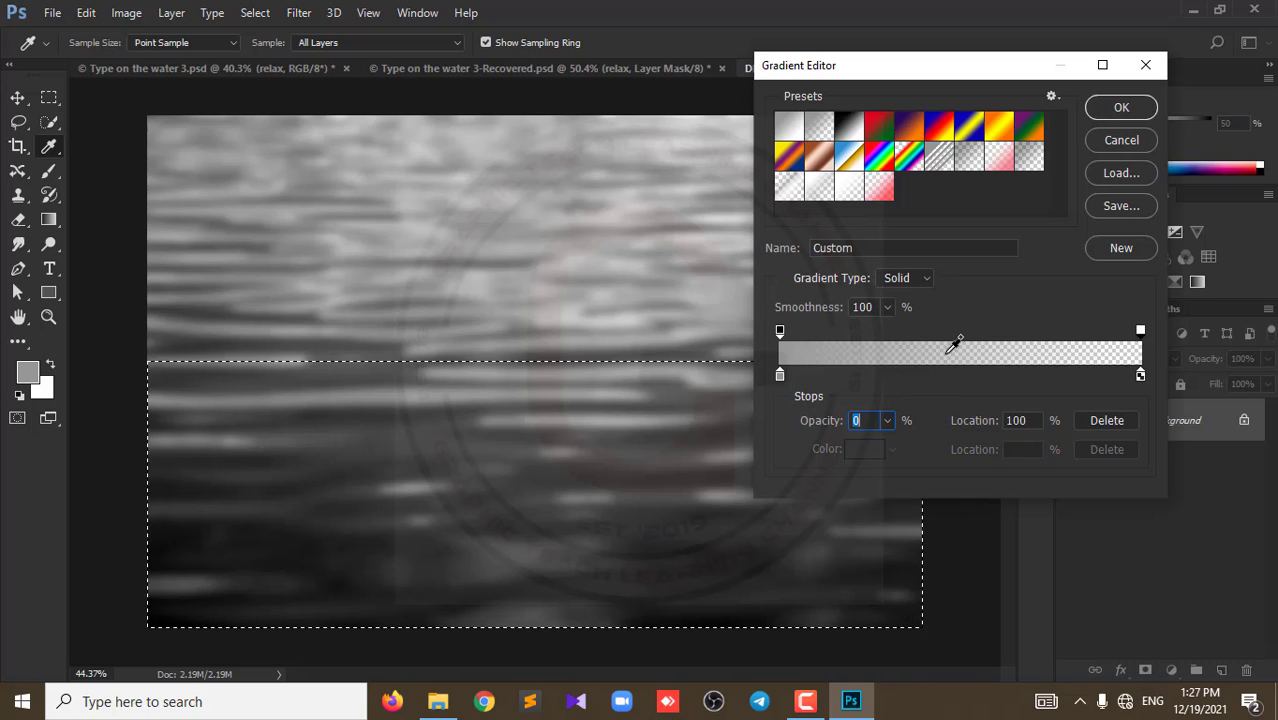
{"action": "left_click", "coordinate": [1116, 113]}
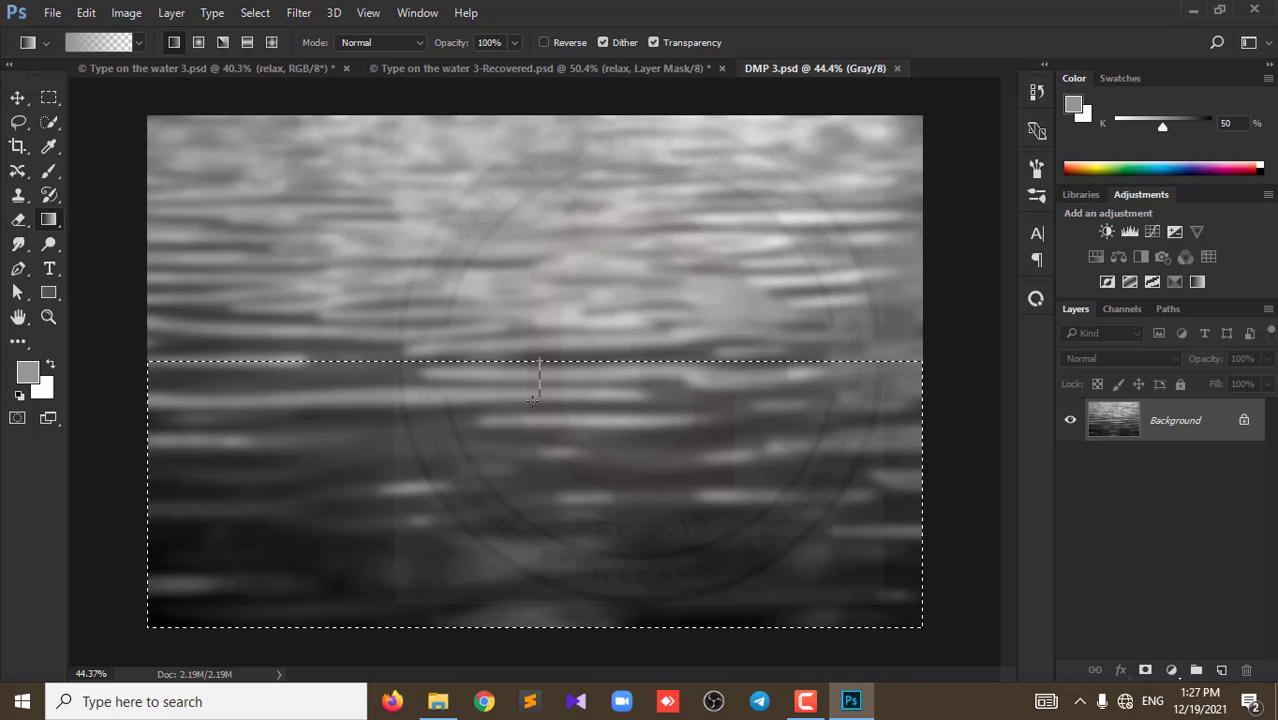
{"action": "left_click_drag", "start_coordinate": [532, 405], "coordinate": [533, 406]}
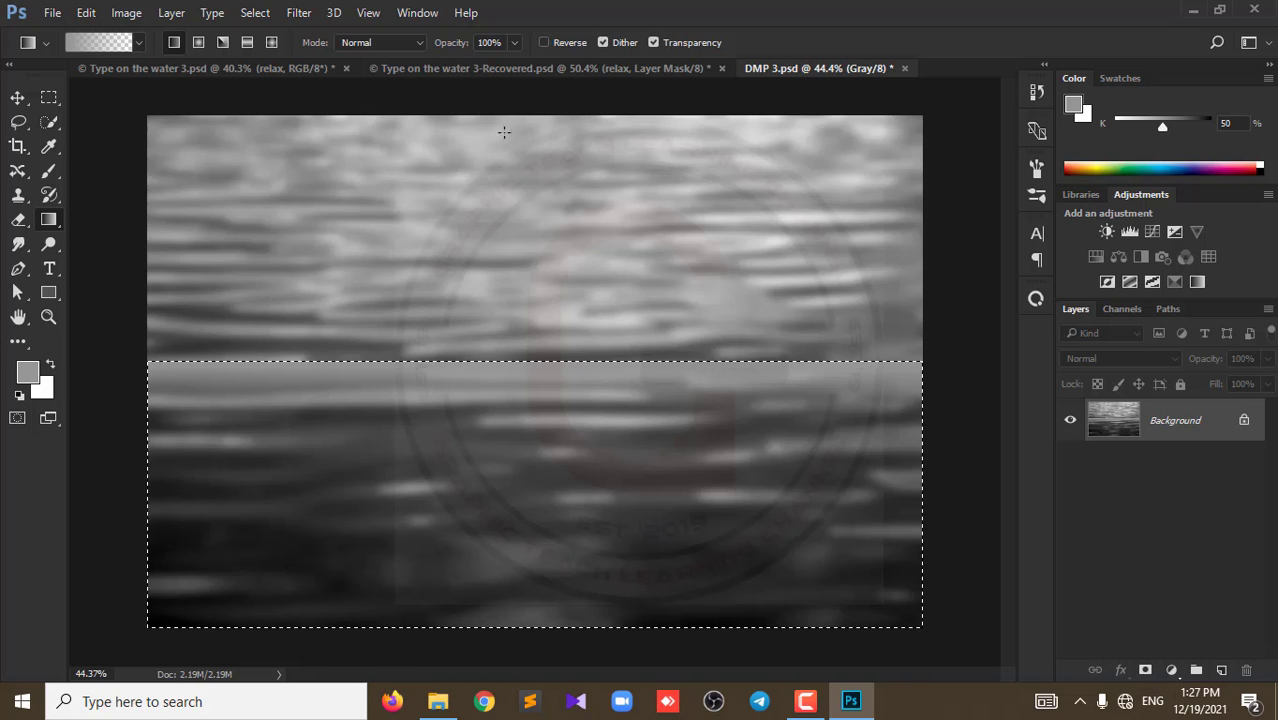
Step: Invert the selection and fill the upper half with the foreground grey
{"action": "left_click", "coordinate": [256, 12]}
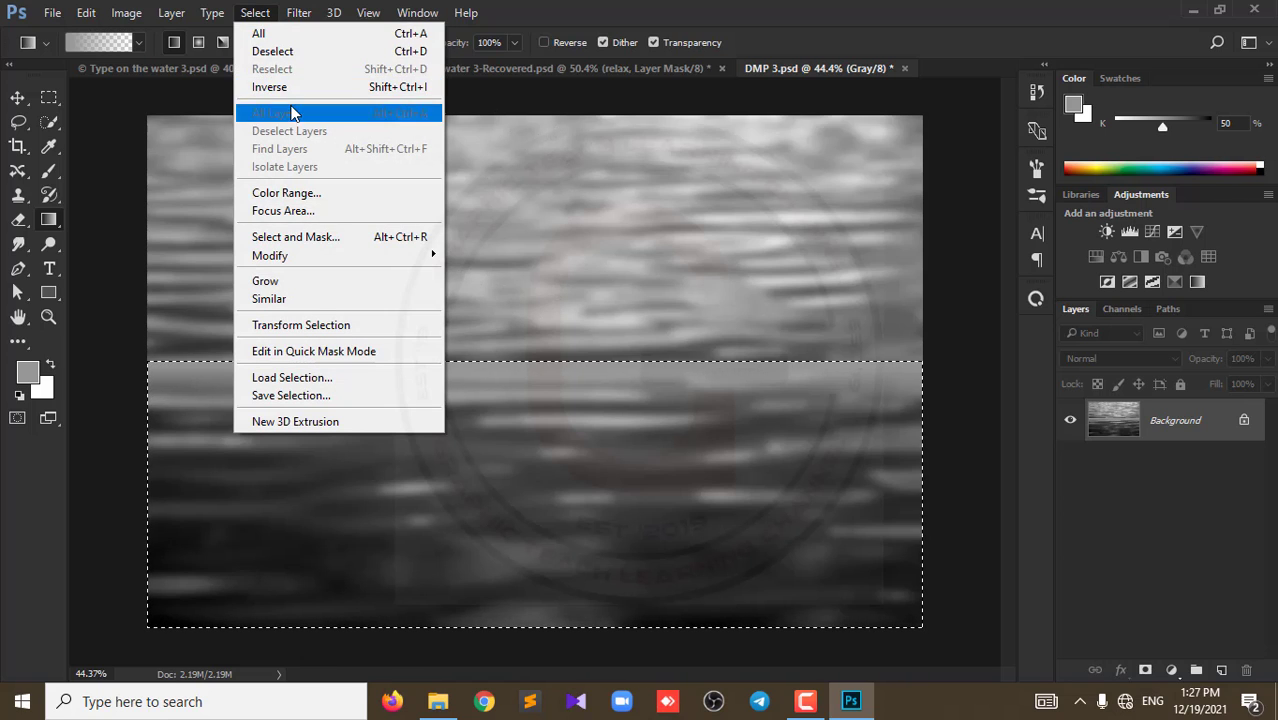
{"action": "left_click", "coordinate": [285, 87]}
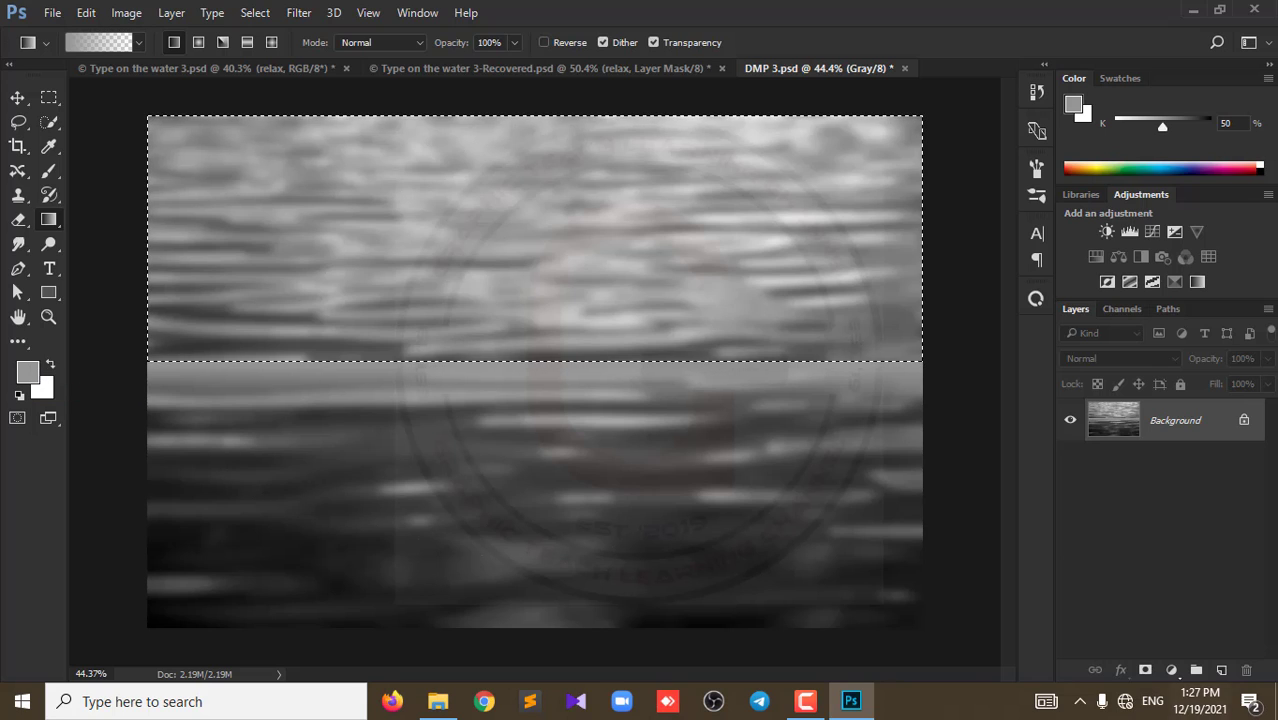
{"action": "key", "text": "ctrl+BackSpace"}
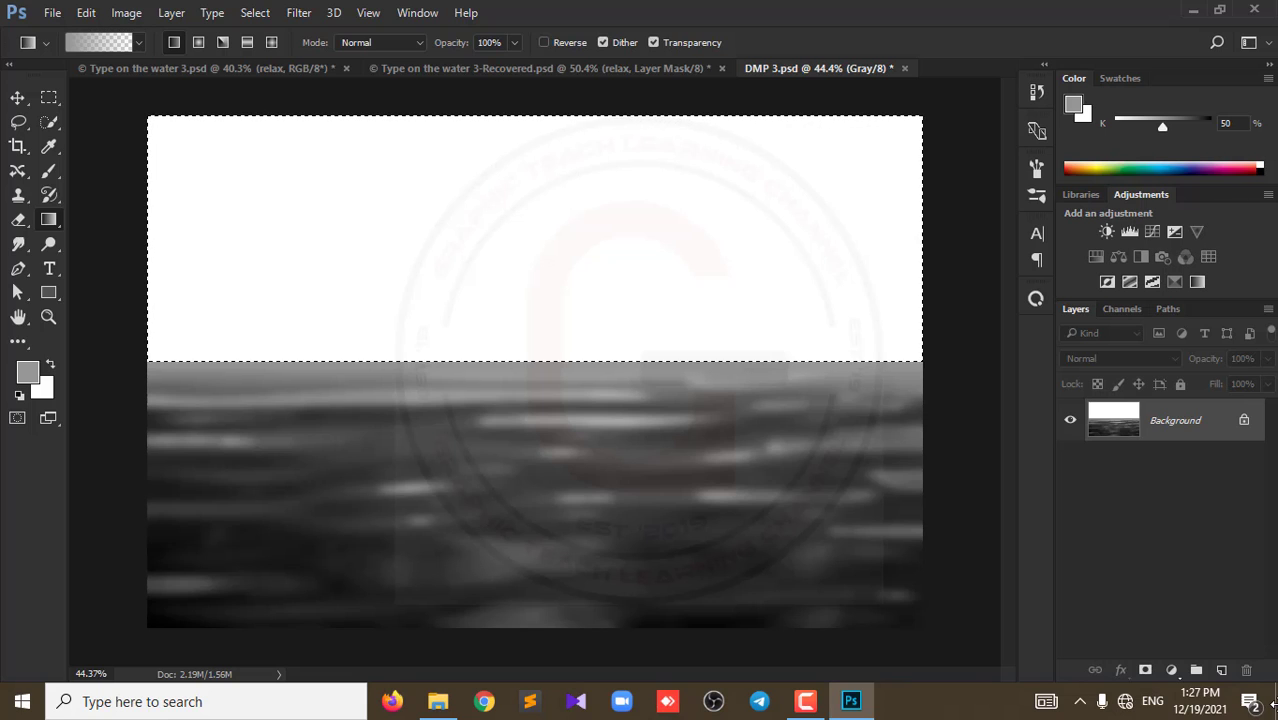
{"action": "key", "text": "ctrl+z"}
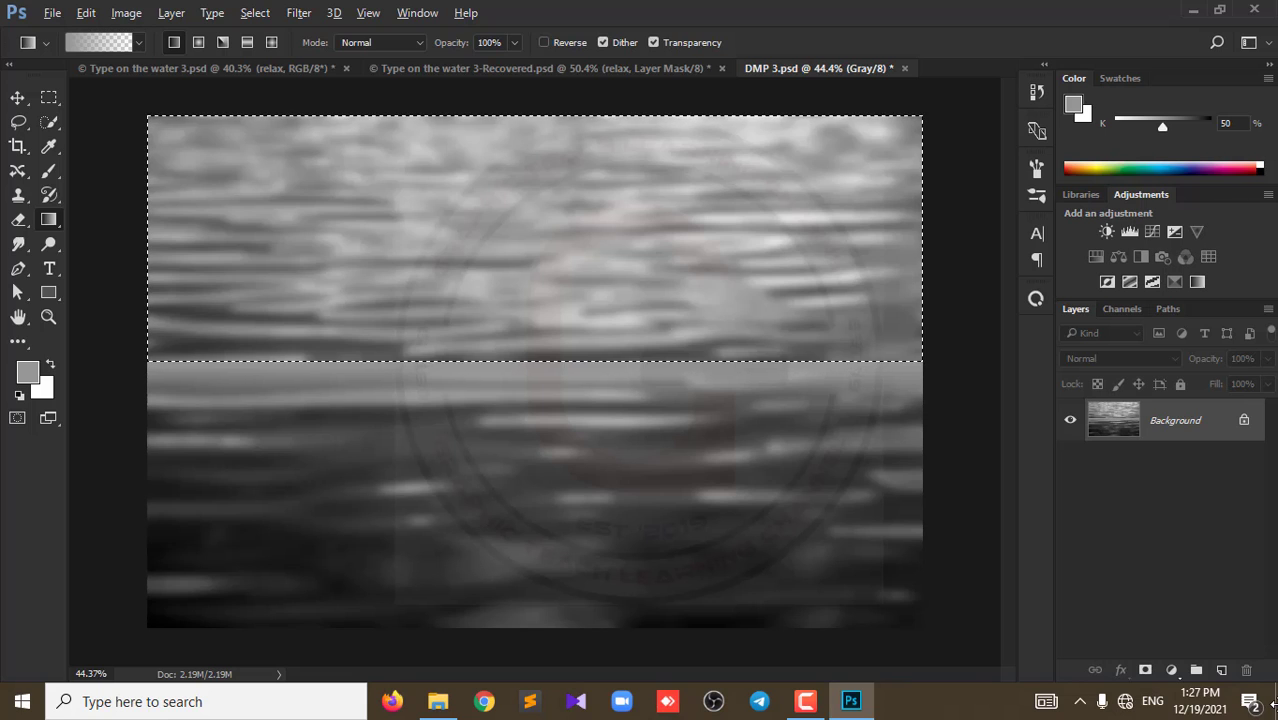
{"action": "key", "text": "alt+BackSpace"}
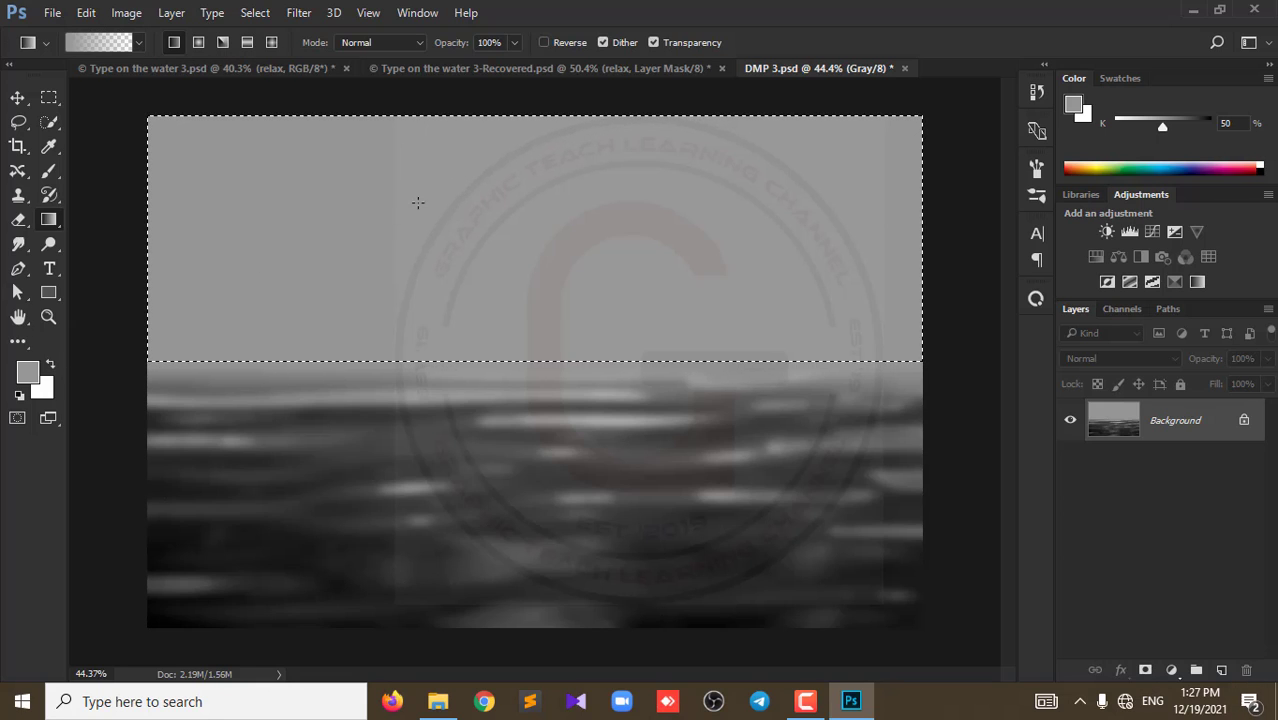
Step: Save the DMP 3.psd map and go back to Type on the water 3.psd
{"action": "left_click", "coordinate": [52, 12]}
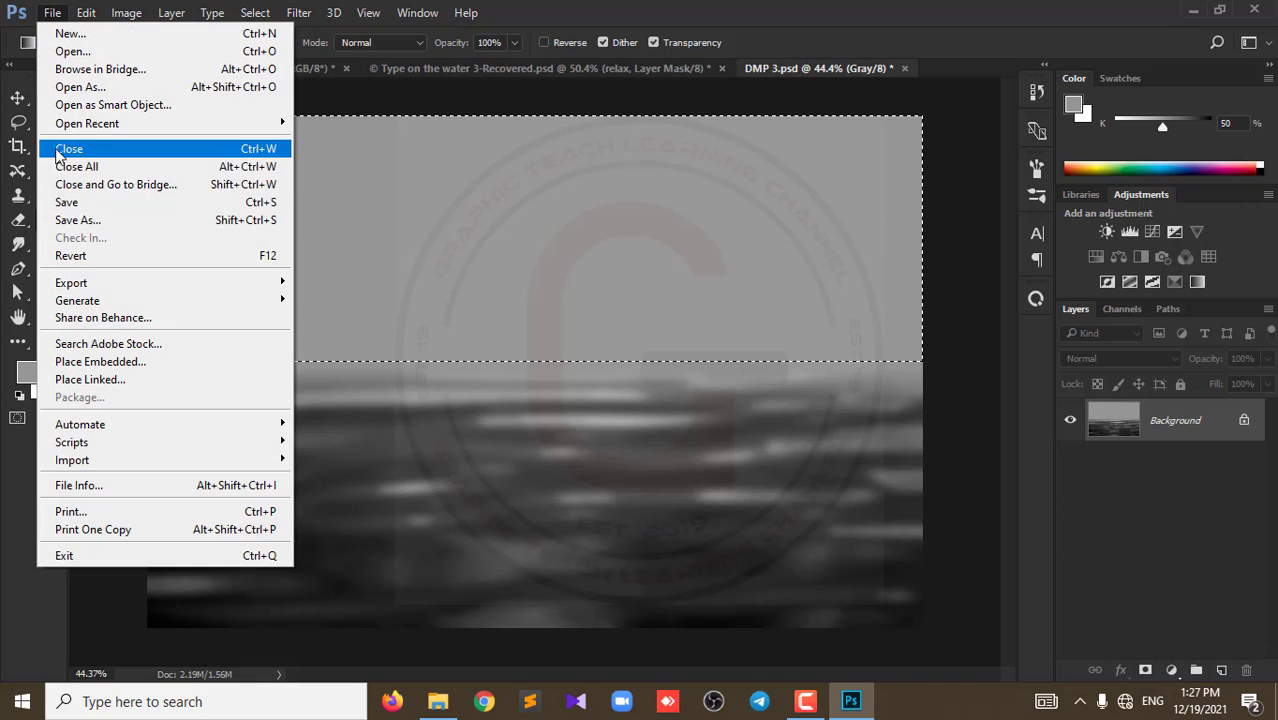
{"action": "left_click", "coordinate": [86, 204]}
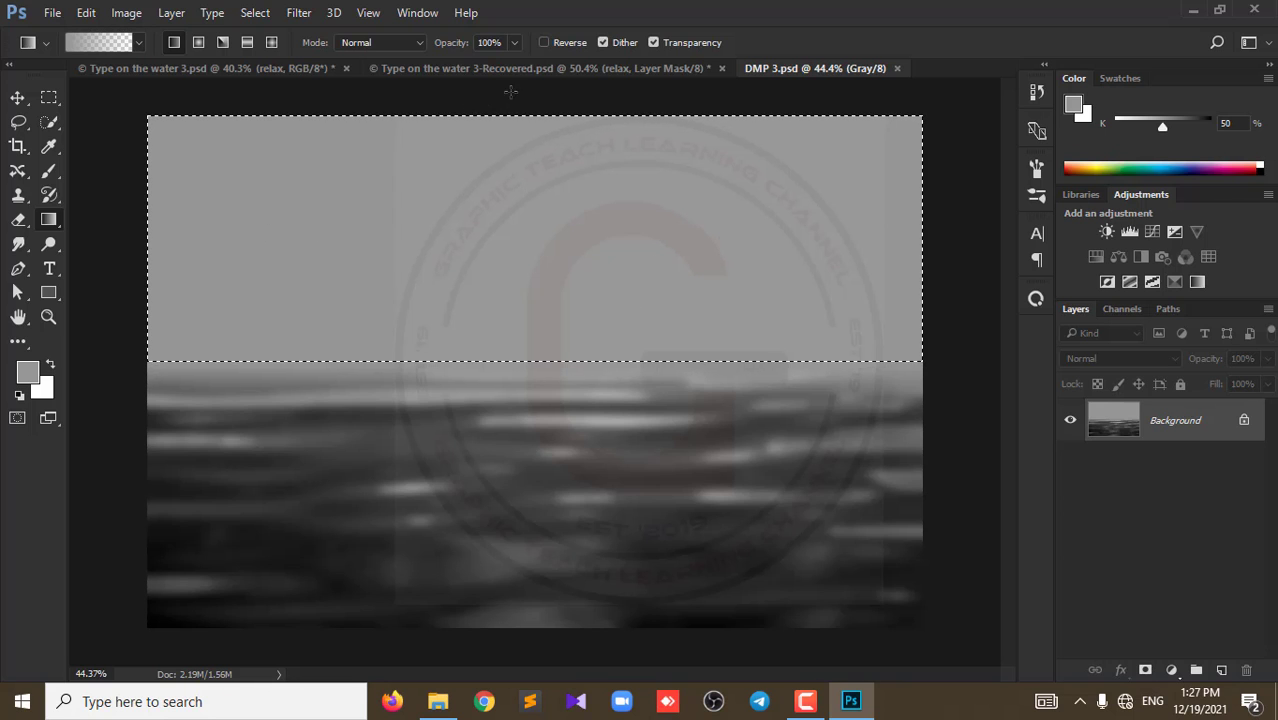
{"action": "left_click", "coordinate": [297, 67]}
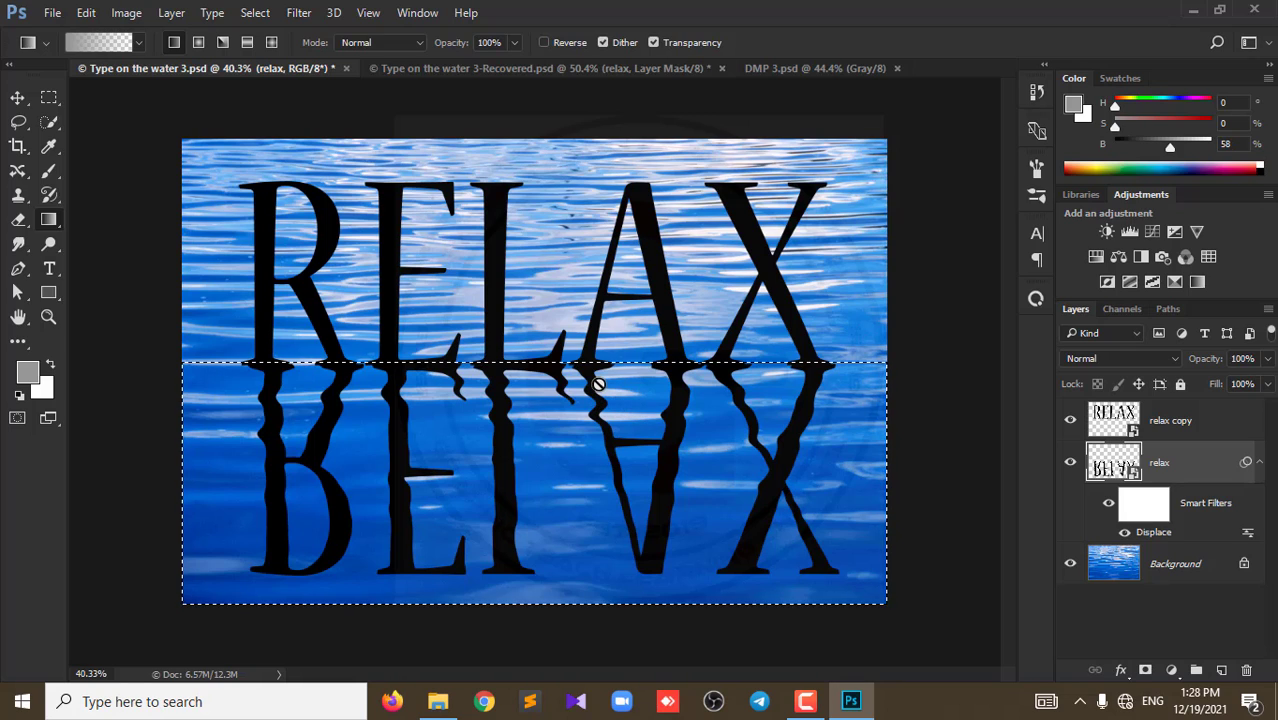
Step: Deselect, then reapply Displace at horizontal 30, vertical 0 with the updated DMP 3.psd map
{"action": "key", "text": "ctrl+d"}
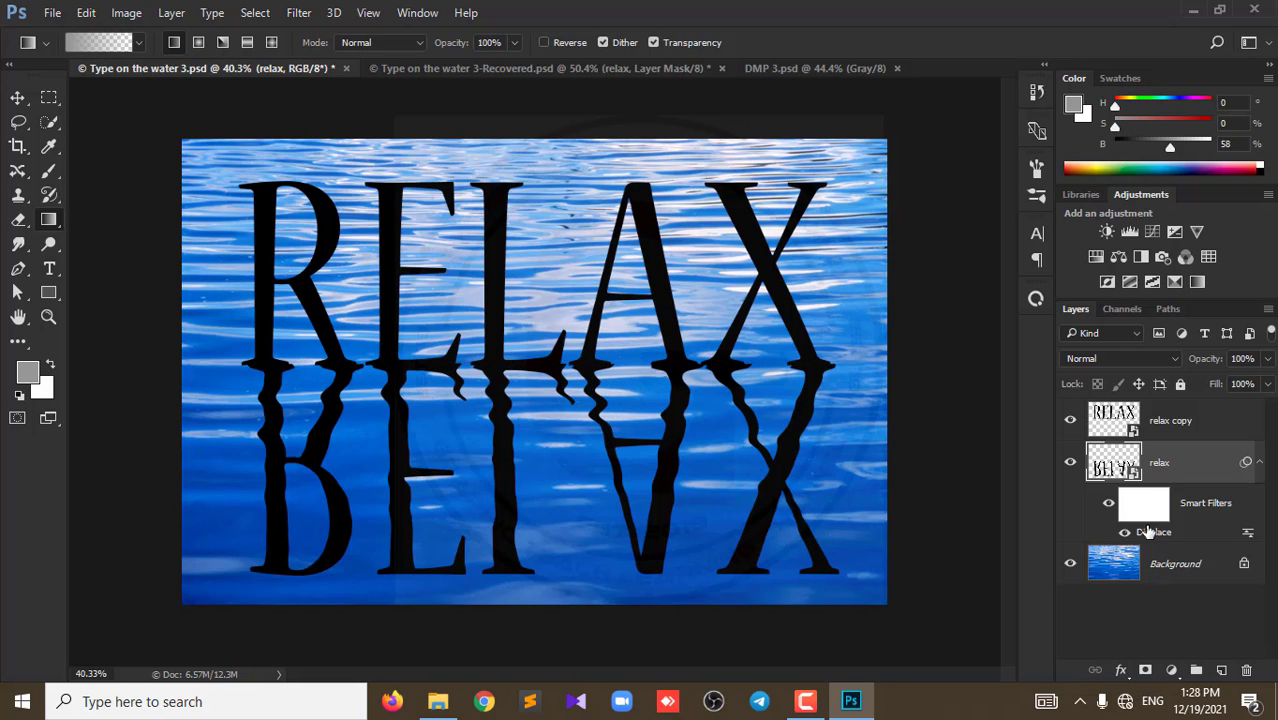
{"action": "double_click", "coordinate": [1150, 533]}
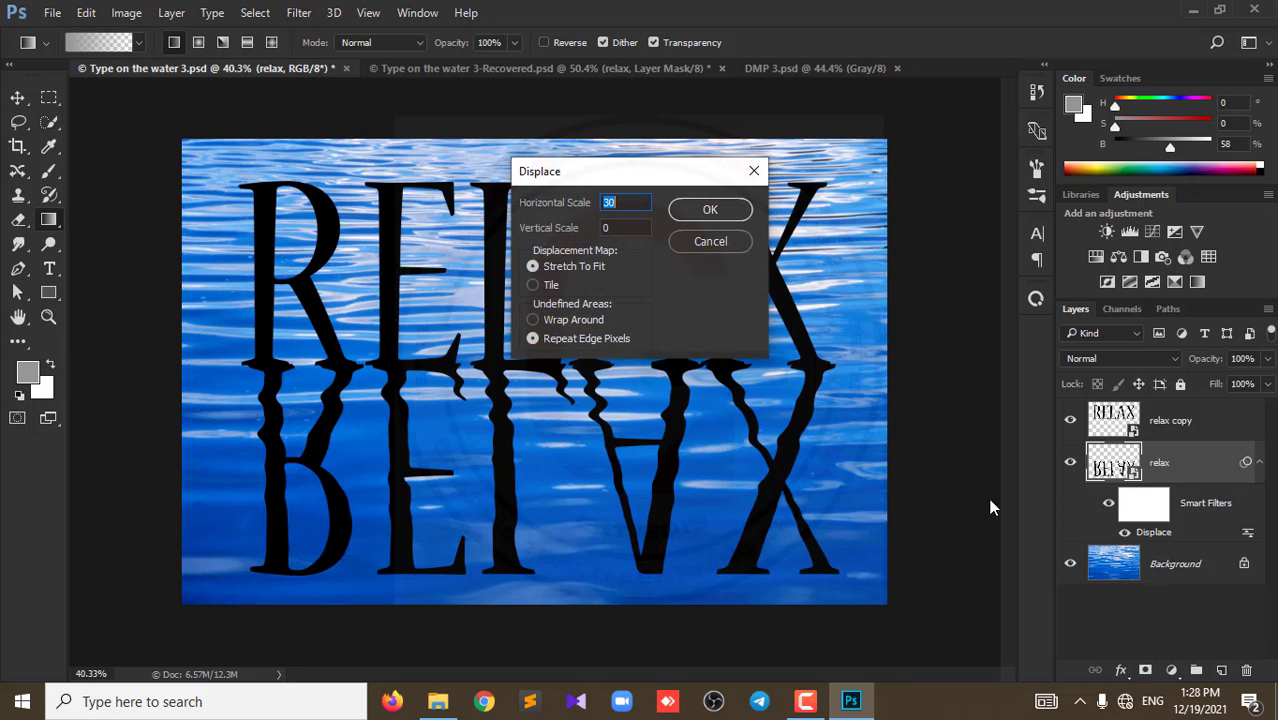
{"action": "left_click", "coordinate": [705, 209]}
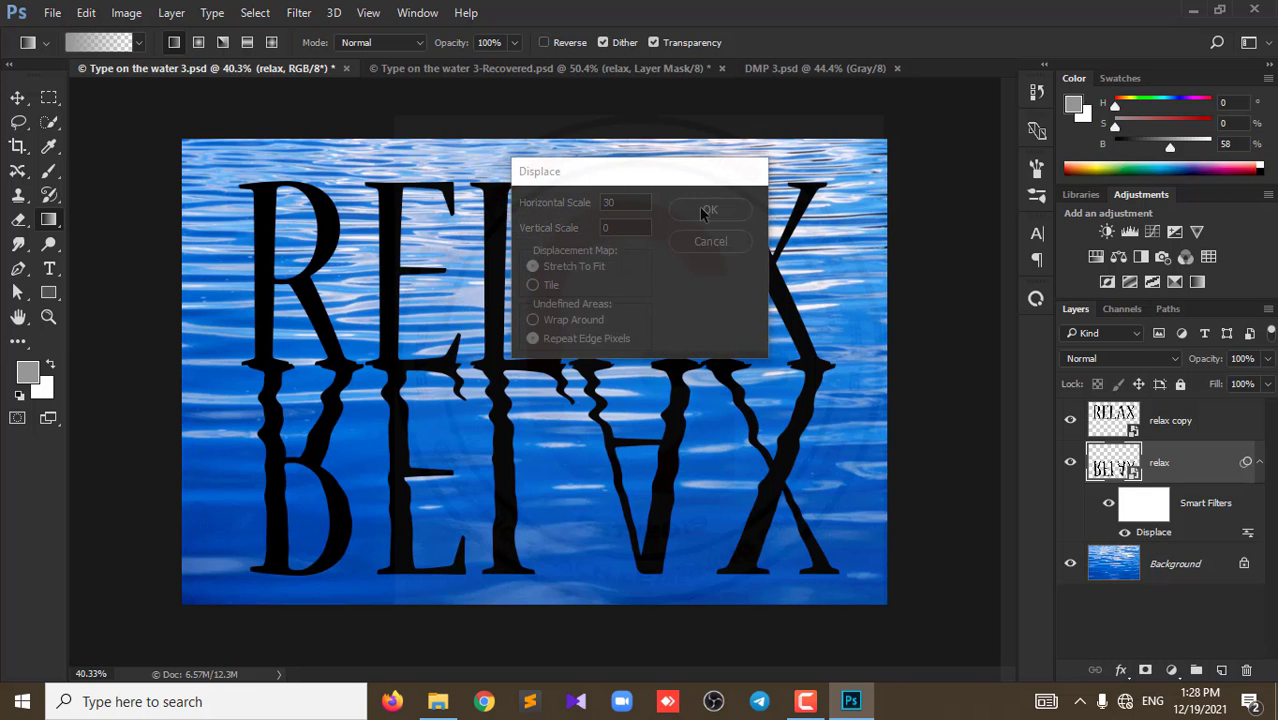
{"action": "left_click", "coordinate": [240, 196]}
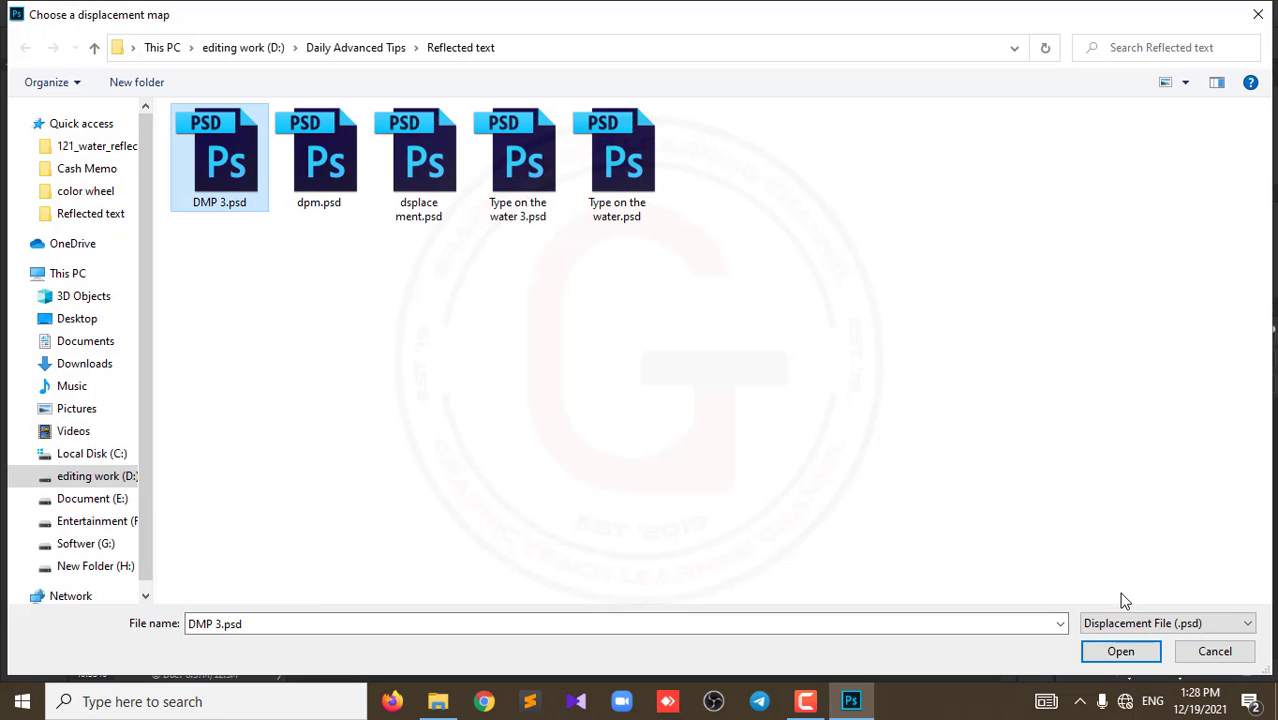
{"action": "left_click", "coordinate": [1116, 657]}
Step: Zoom in and out to inspect the rippled RELAX reflection
{"action": "scroll", "coordinate": [431, 403], "scroll_direction": "up", "scroll_amount": 2}
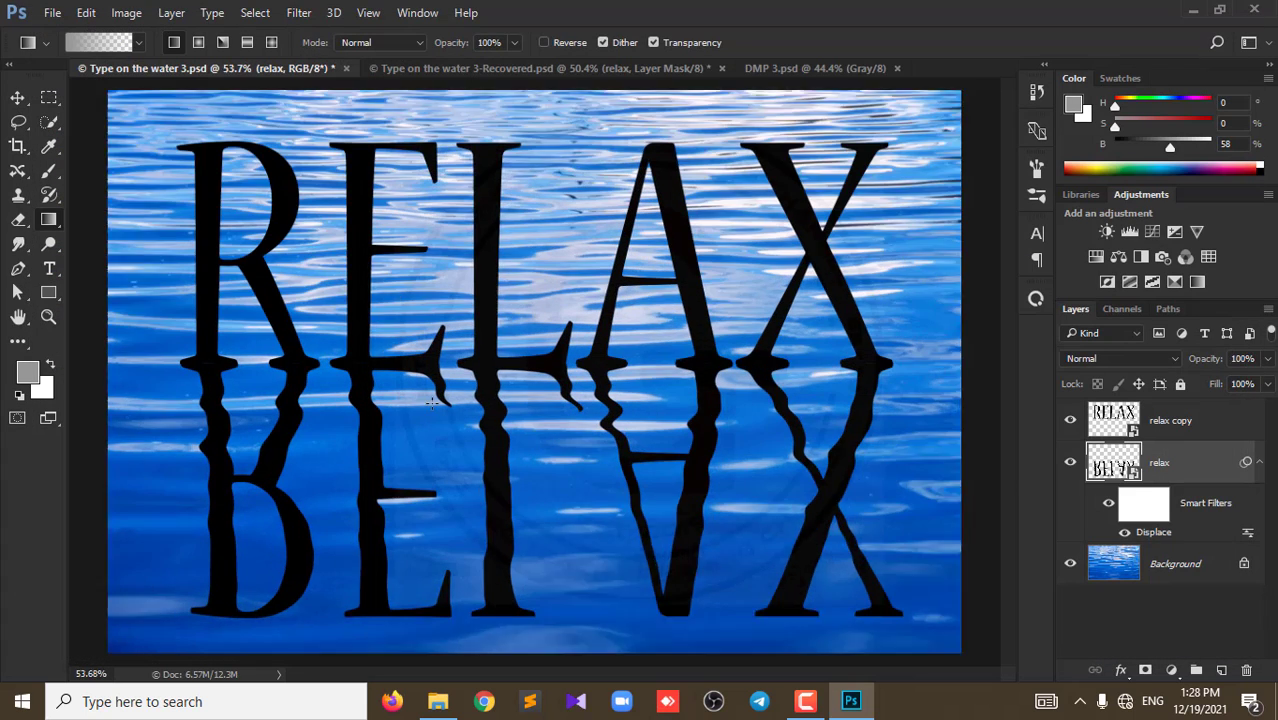
{"action": "scroll", "coordinate": [433, 370], "scroll_direction": "up", "scroll_amount": 2}
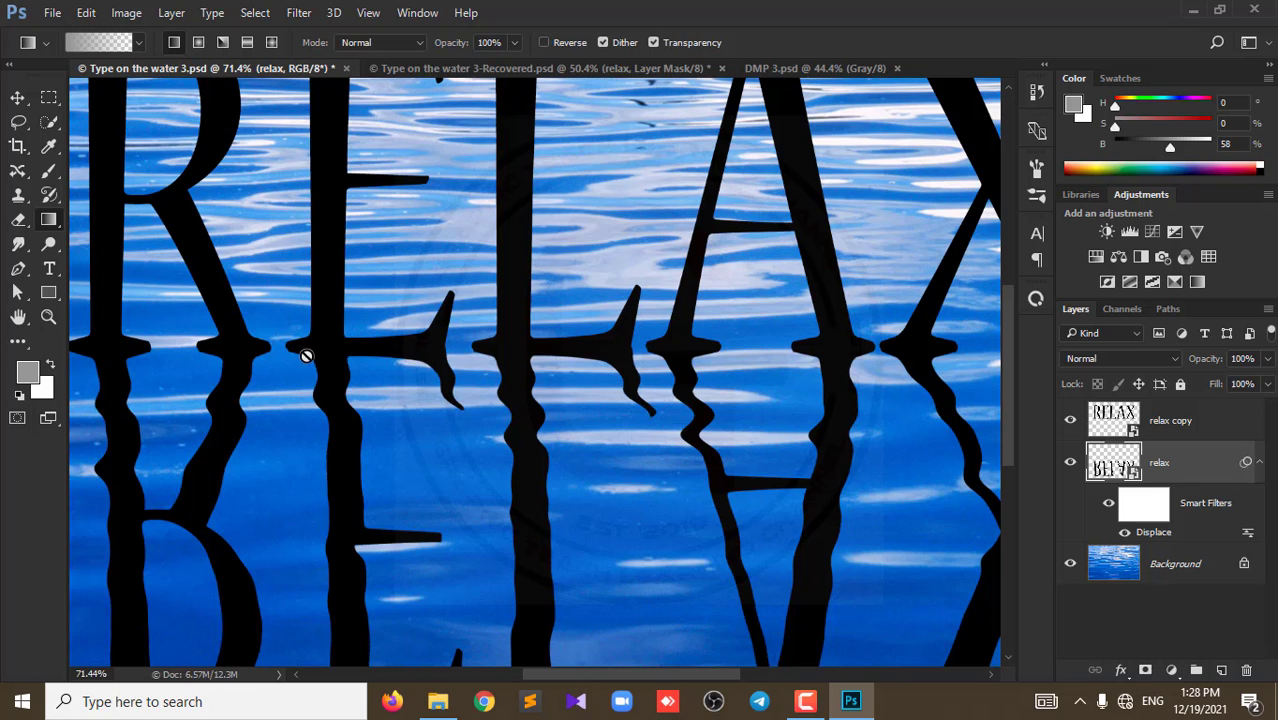
{"action": "scroll", "coordinate": [504, 359], "scroll_direction": "up", "scroll_amount": 2}
{"action": "scroll", "coordinate": [504, 359], "scroll_direction": "up", "scroll_amount": 1}
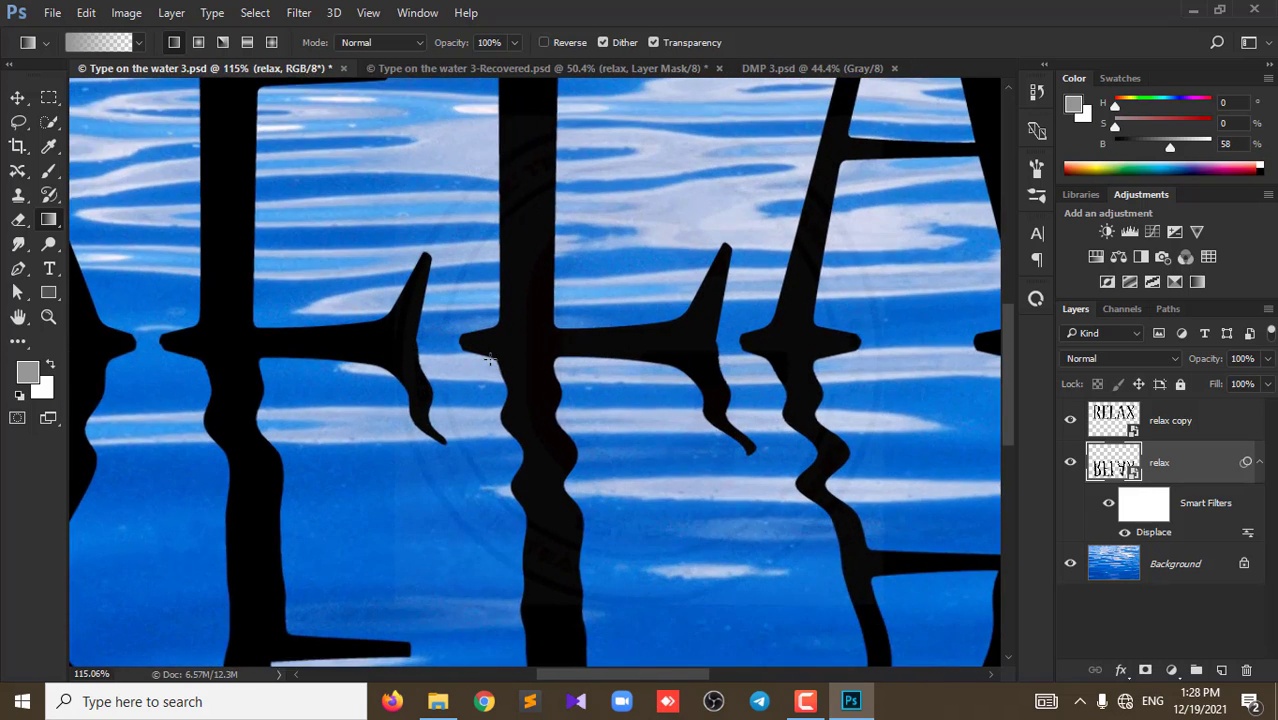
{"action": "scroll", "coordinate": [470, 352], "scroll_direction": "up", "scroll_amount": 1}
{"action": "scroll", "coordinate": [463, 350], "scroll_direction": "down", "scroll_amount": 1}
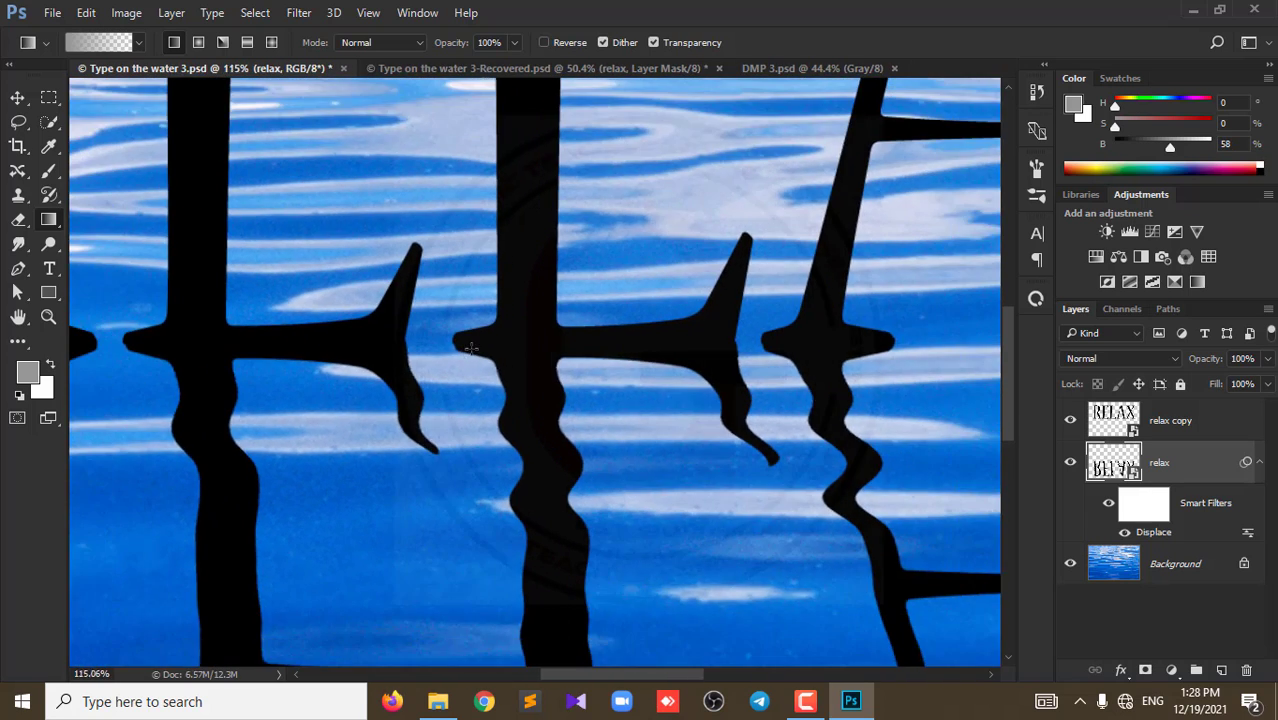
{"action": "scroll", "coordinate": [466, 350], "scroll_direction": "down", "scroll_amount": 1}
{"action": "scroll", "coordinate": [470, 349], "scroll_direction": "down", "scroll_amount": 1}
{"action": "scroll", "coordinate": [470, 350], "scroll_direction": "up", "scroll_amount": 1}
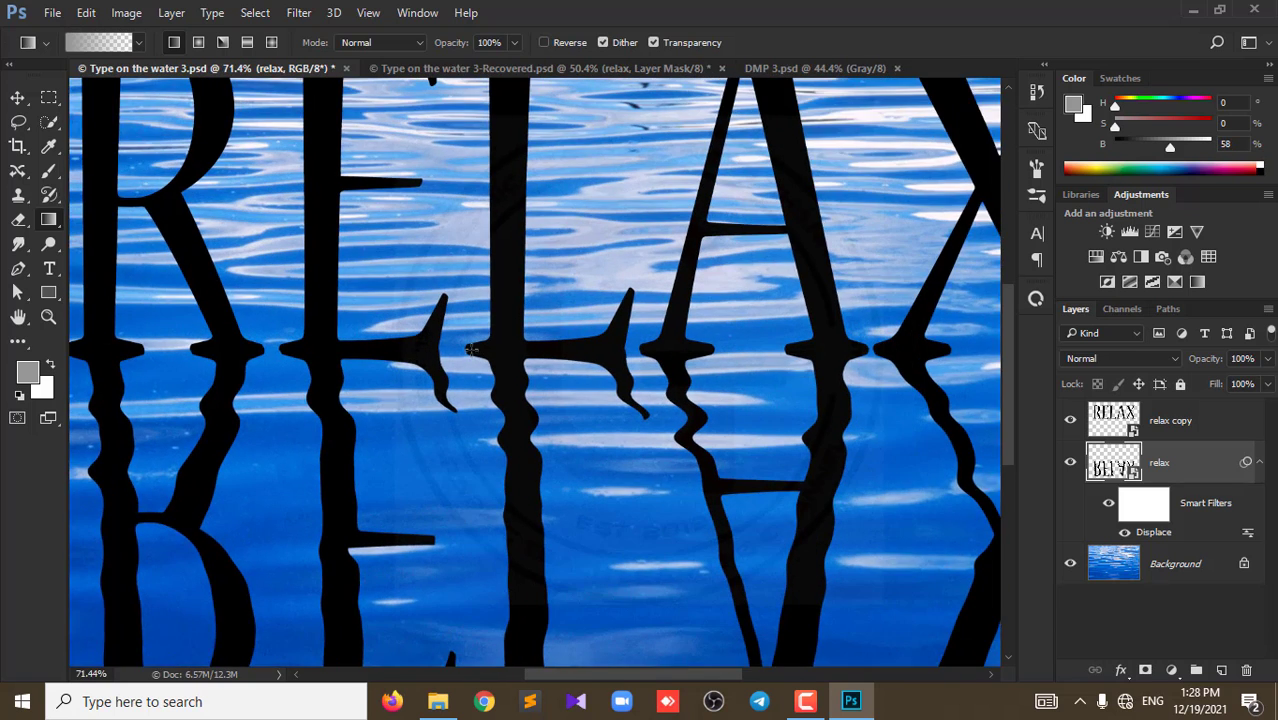
{"action": "scroll", "coordinate": [480, 355], "scroll_direction": "up", "scroll_amount": 1}
{"action": "scroll", "coordinate": [495, 358], "scroll_direction": "up", "scroll_amount": 1}
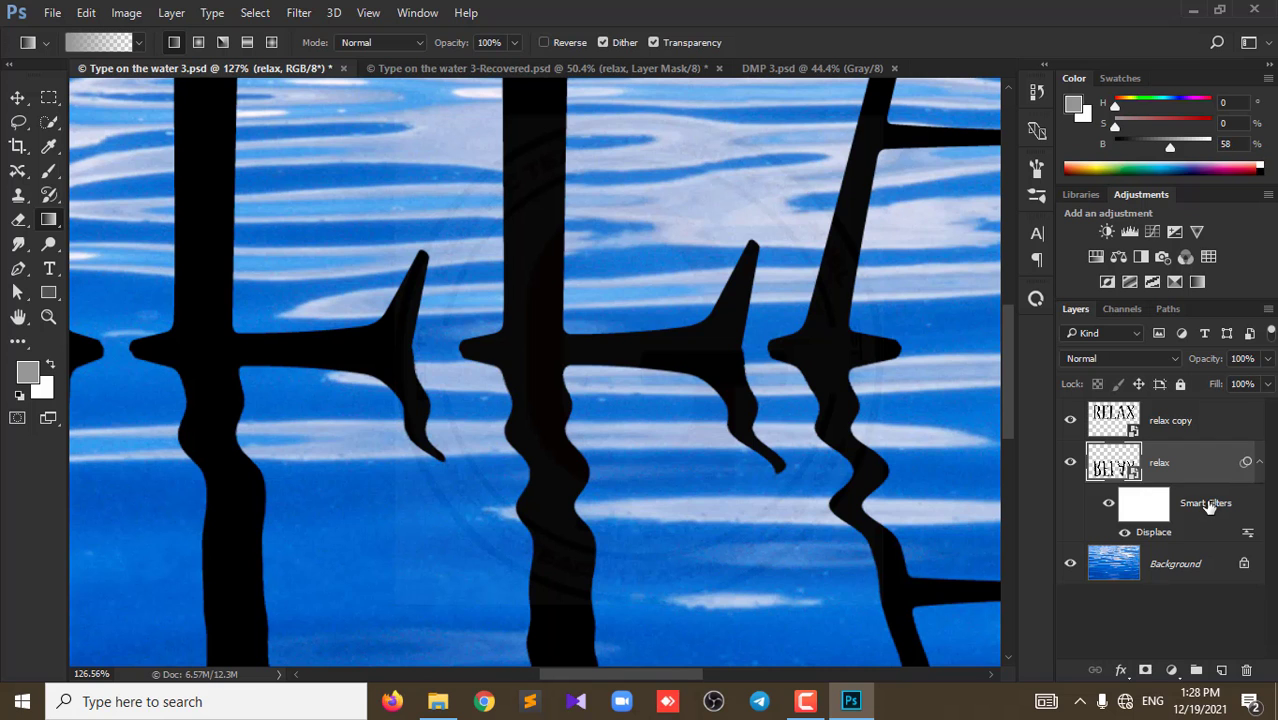
{"action": "scroll", "coordinate": [764, 405], "scroll_direction": "down", "scroll_amount": 1}
{"action": "scroll", "coordinate": [764, 405], "scroll_direction": "down", "scroll_amount": 1}
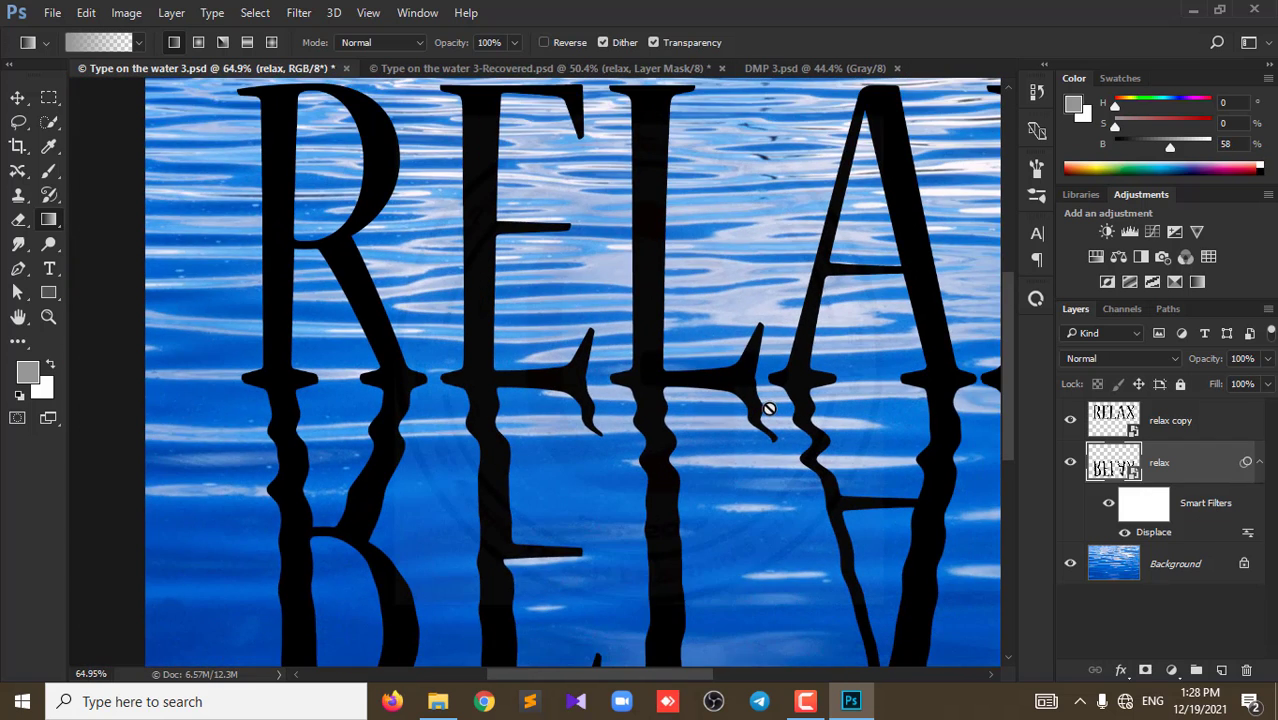
{"action": "scroll", "coordinate": [766, 407], "scroll_direction": "up", "scroll_amount": 2}
{"action": "scroll", "coordinate": [759, 397], "scroll_direction": "up", "scroll_amount": 1}
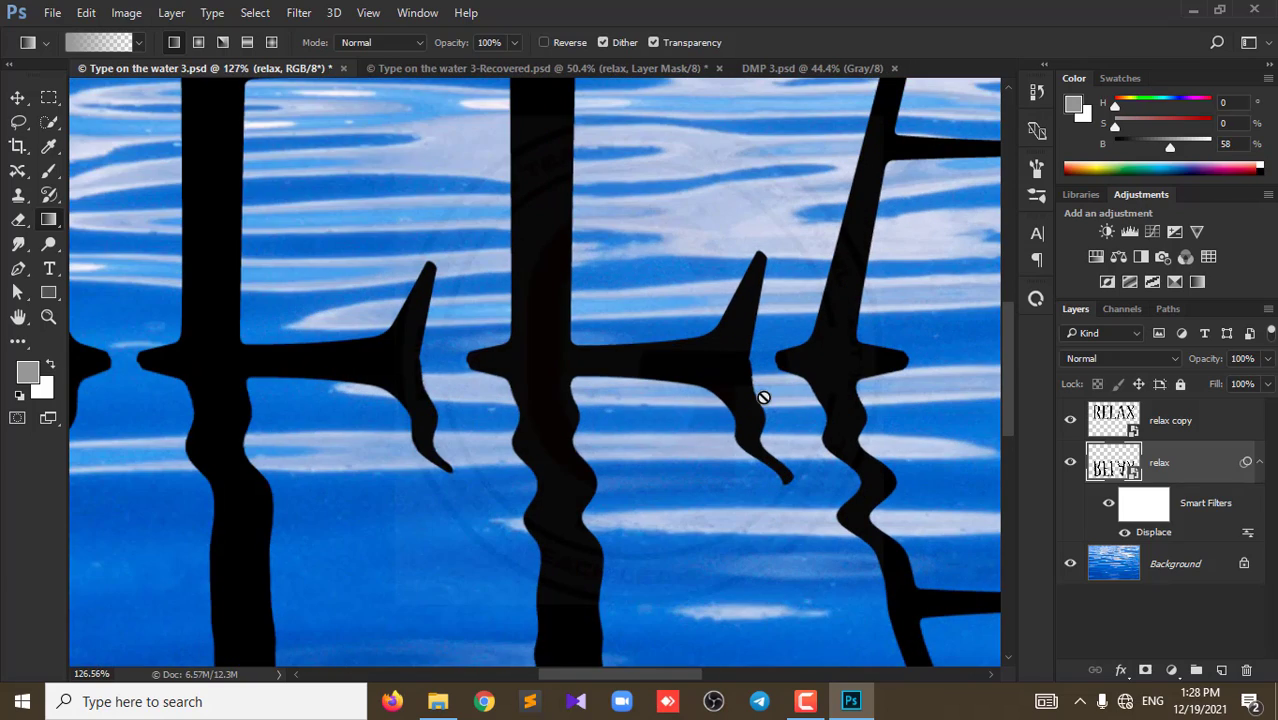
{"action": "scroll", "coordinate": [243, 414], "scroll_direction": "down", "scroll_amount": 2}
{"action": "scroll", "coordinate": [200, 414], "scroll_direction": "down", "scroll_amount": 1}
{"action": "scroll", "coordinate": [200, 414], "scroll_direction": "up", "scroll_amount": 1}
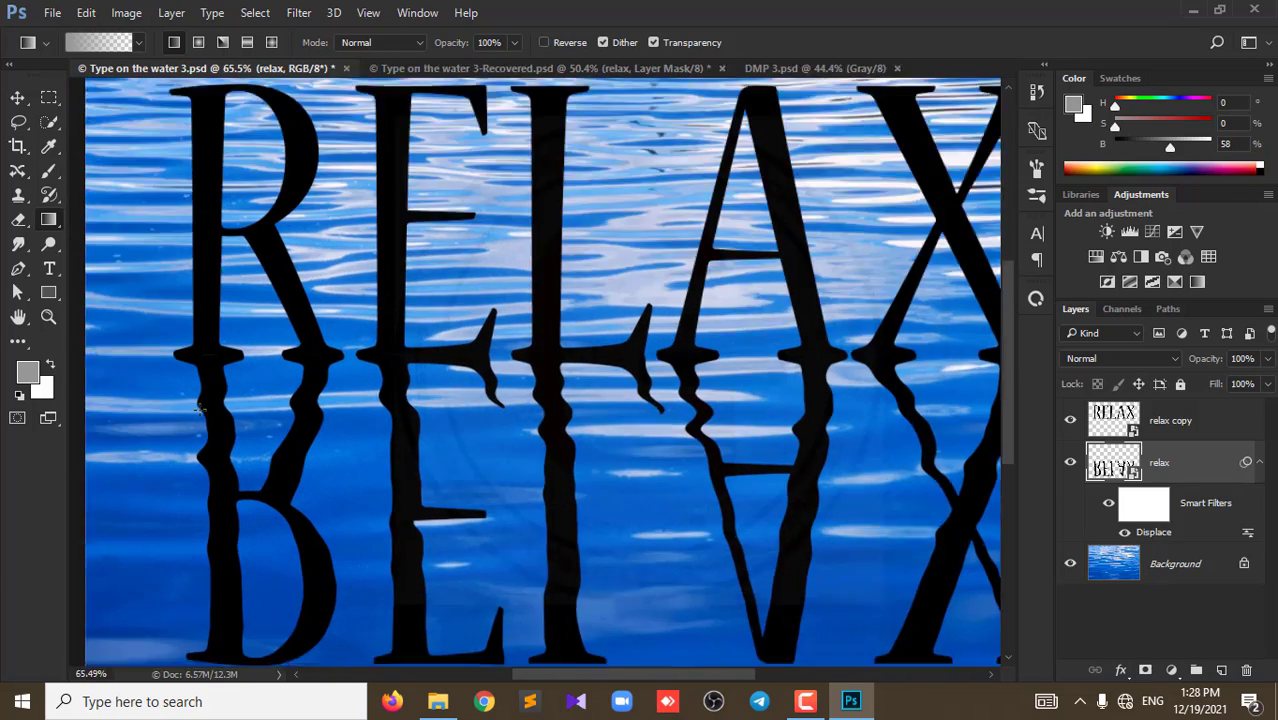
{"action": "scroll", "coordinate": [206, 388], "scroll_direction": "up", "scroll_amount": 2}
{"action": "scroll", "coordinate": [206, 388], "scroll_direction": "up", "scroll_amount": 1}
{"action": "scroll", "coordinate": [183, 331], "scroll_direction": "up", "scroll_amount": 1}
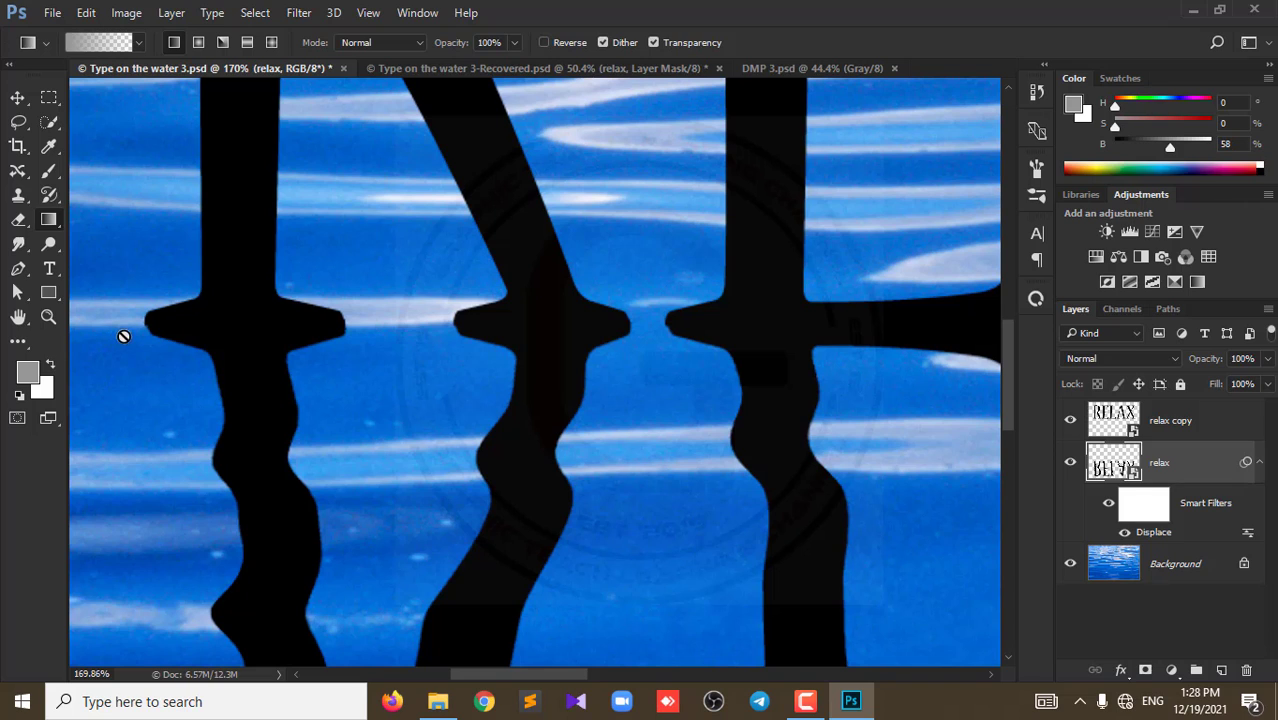
Step: Compare the DMP 3 map with Type on the water 3.psd and pan RELAX into view
{"action": "left_click", "coordinate": [811, 71]}
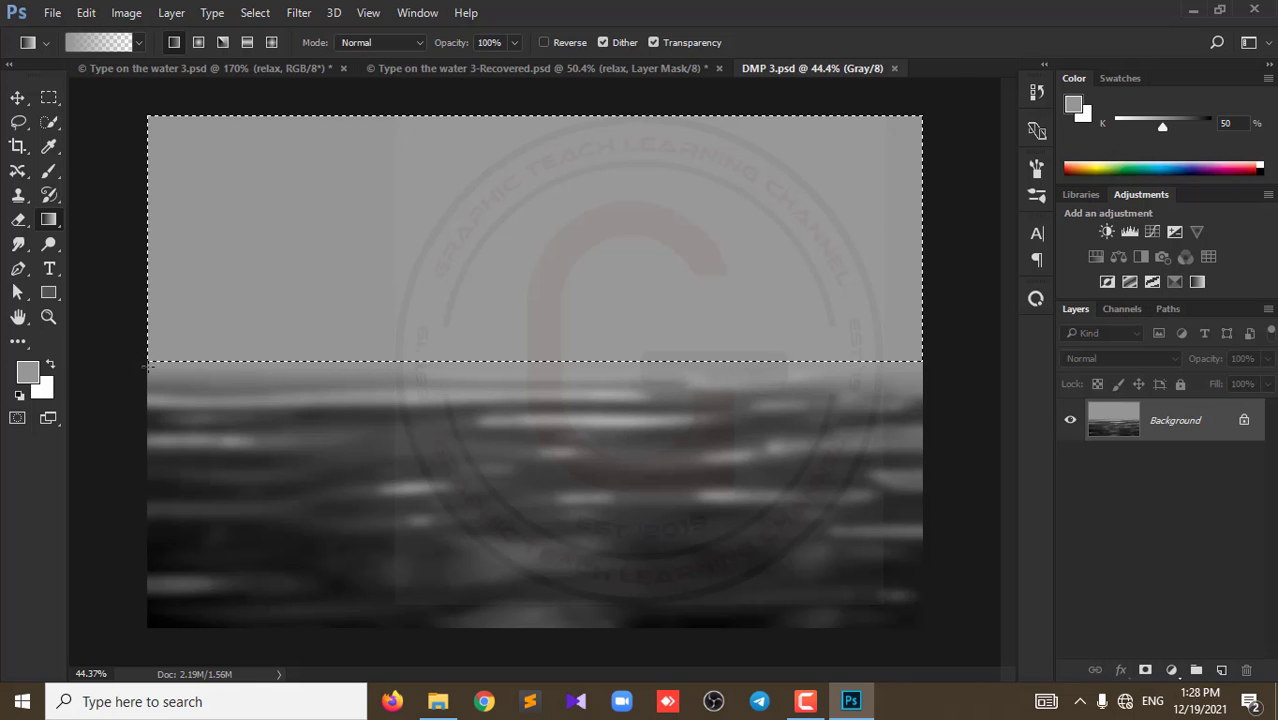
{"action": "left_click", "coordinate": [283, 66]}
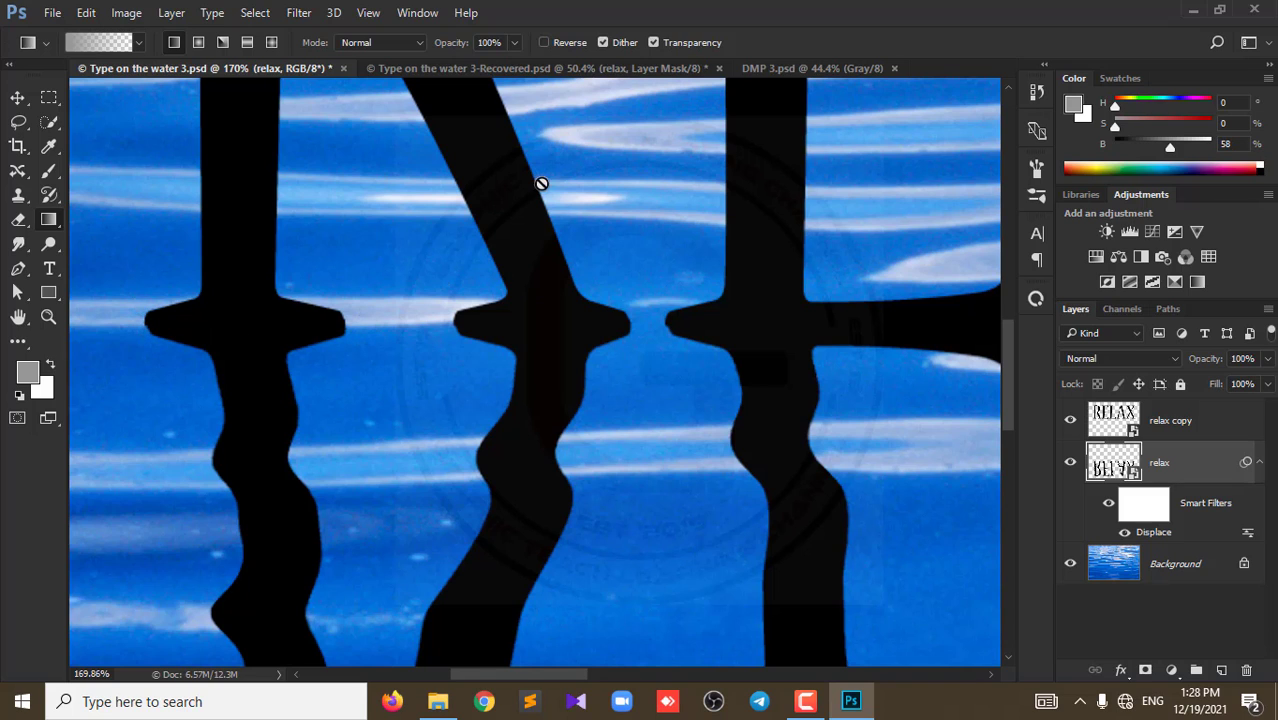
{"action": "left_click", "coordinate": [769, 68]}
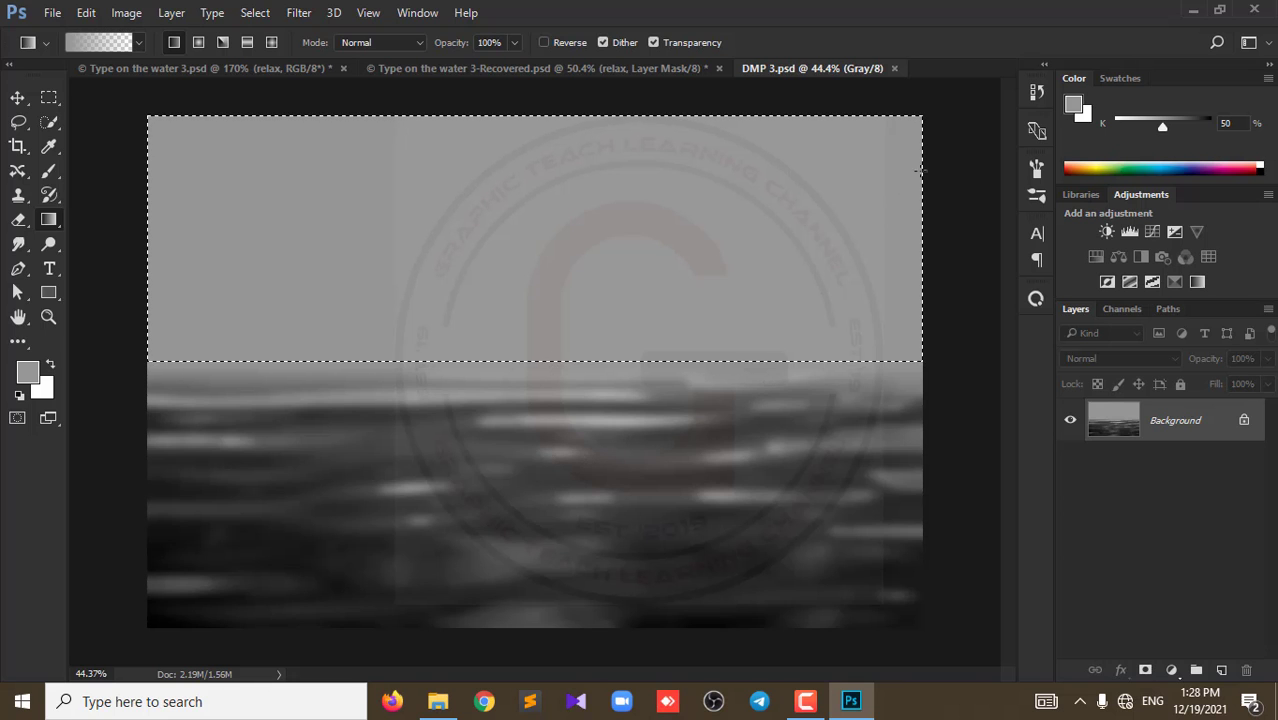
{"action": "left_click", "coordinate": [278, 76]}
{"action": "scroll", "coordinate": [775, 376], "scroll_direction": "down", "scroll_amount": 3}
{"action": "scroll", "coordinate": [775, 376], "scroll_direction": "down", "scroll_amount": 2}
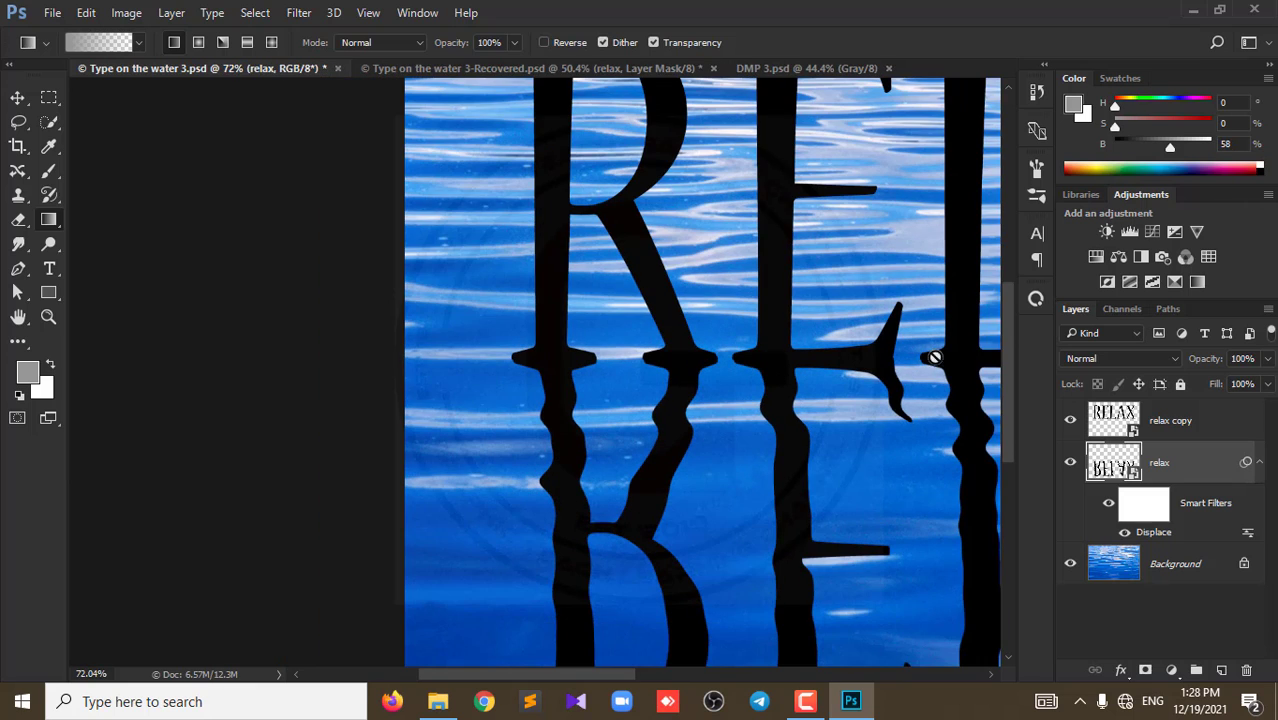
{"action": "left_click_drag", "start_coordinate": [969, 348], "coordinate": [483, 347]}
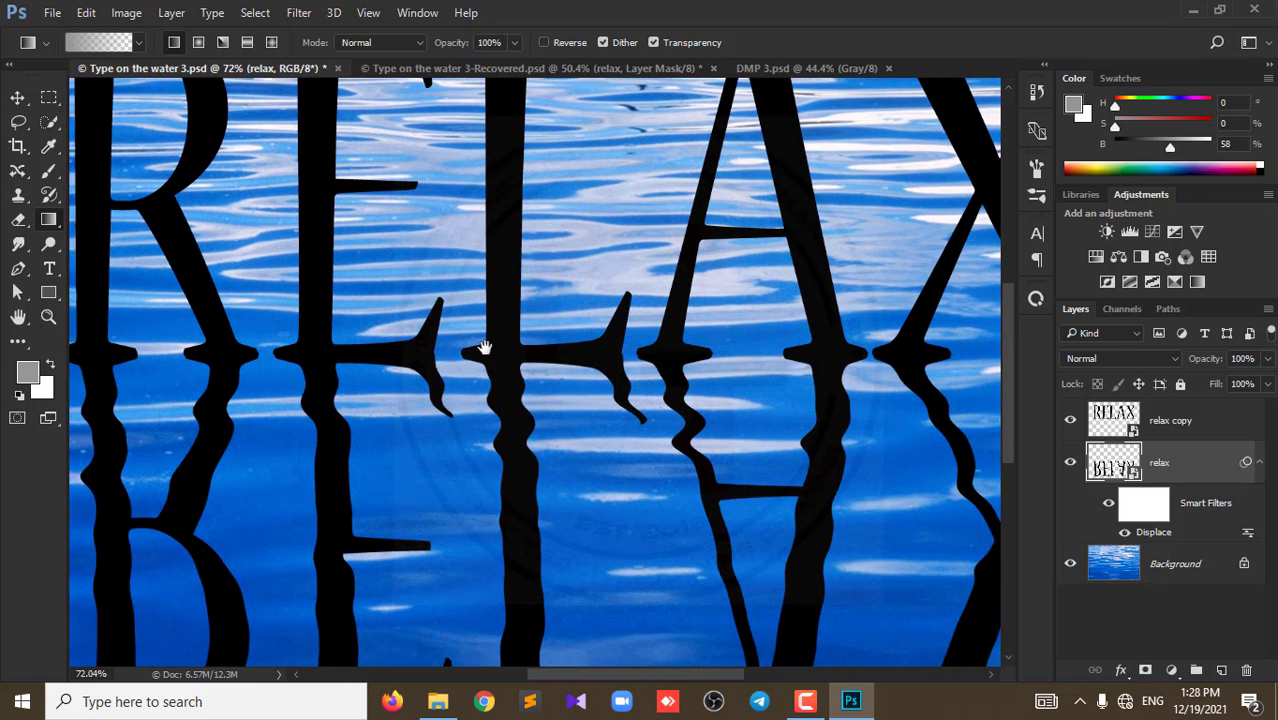
Step: Compare Type on the water 3-Recovered.psd with the working Type on the water 3.psd
{"action": "left_click", "coordinate": [566, 70]}
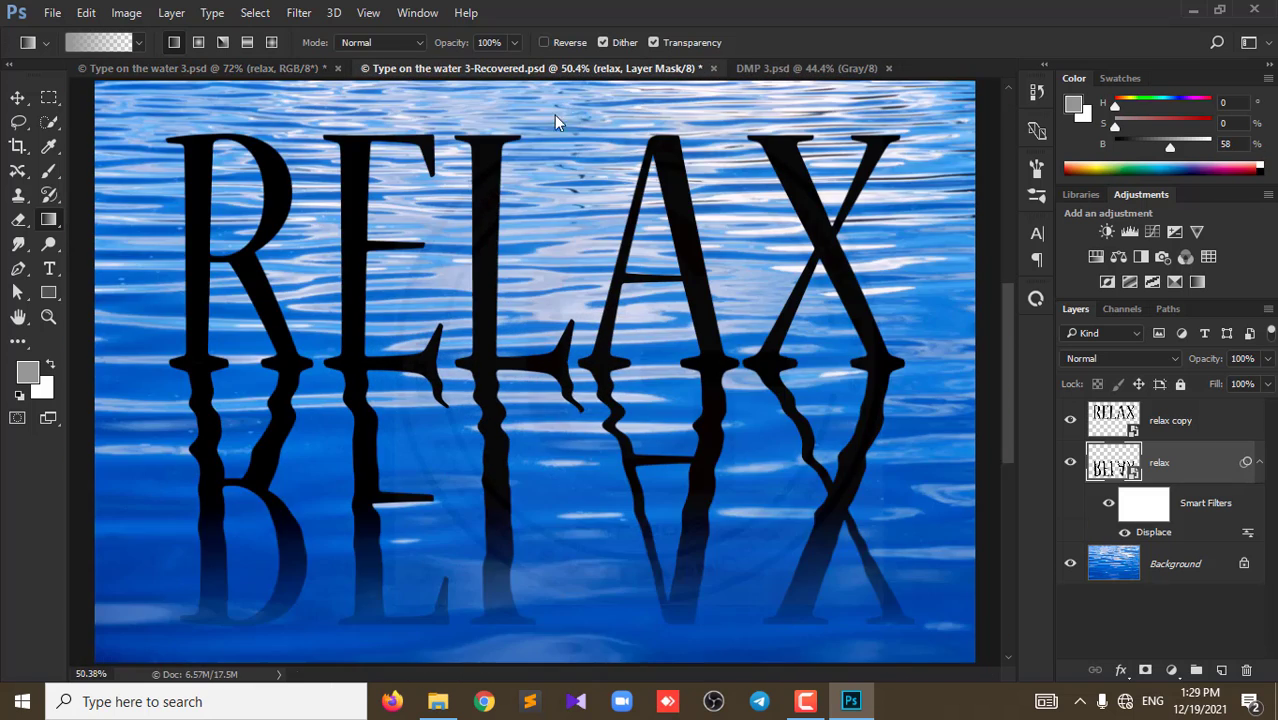
{"action": "scroll", "coordinate": [285, 378], "scroll_direction": "up", "scroll_amount": 2}
{"action": "scroll", "coordinate": [285, 378], "scroll_direction": "up", "scroll_amount": 2}
{"action": "scroll", "coordinate": [285, 376], "scroll_direction": "up", "scroll_amount": 2}
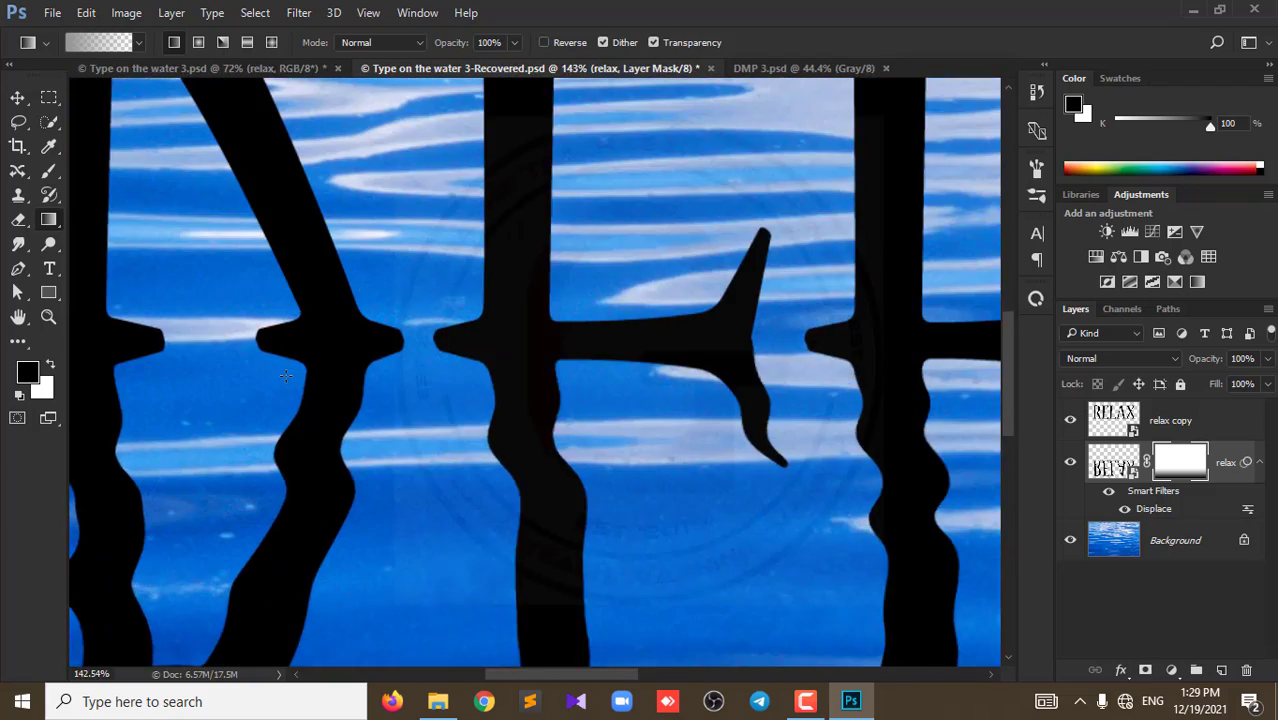
{"action": "scroll", "coordinate": [285, 376], "scroll_direction": "down", "scroll_amount": 1}
{"action": "scroll", "coordinate": [285, 376], "scroll_direction": "down", "scroll_amount": 2}
{"action": "left_click", "coordinate": [292, 68]}
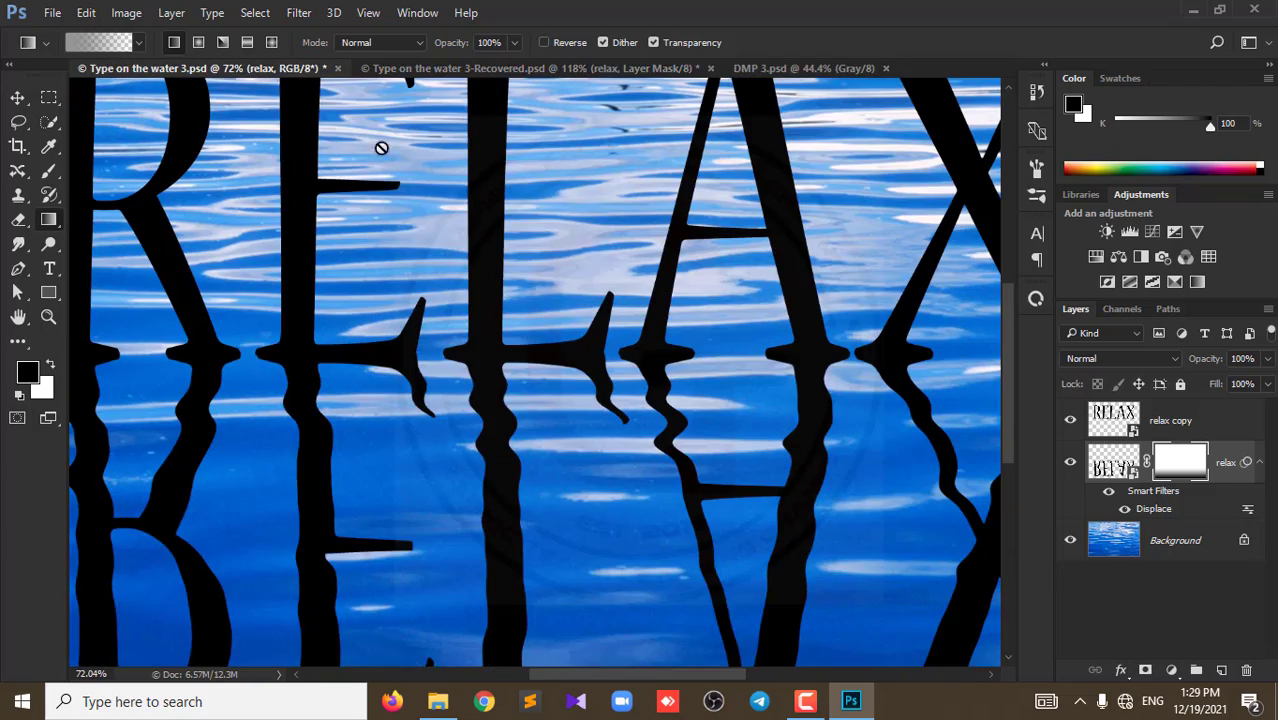
{"action": "scroll", "coordinate": [887, 425], "scroll_direction": "down", "scroll_amount": 2}
{"action": "scroll", "coordinate": [715, 422], "scroll_direction": "down", "scroll_amount": 1}
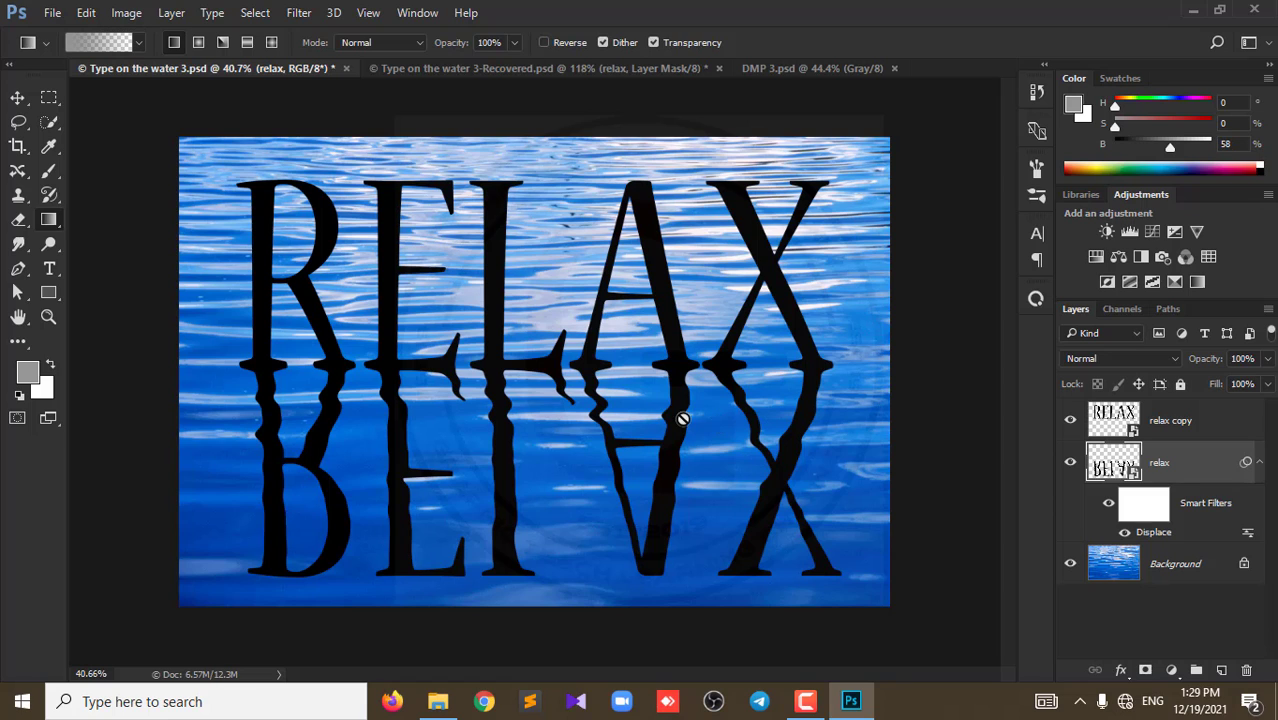
{"action": "scroll", "coordinate": [682, 418], "scroll_direction": "up", "scroll_amount": 1}
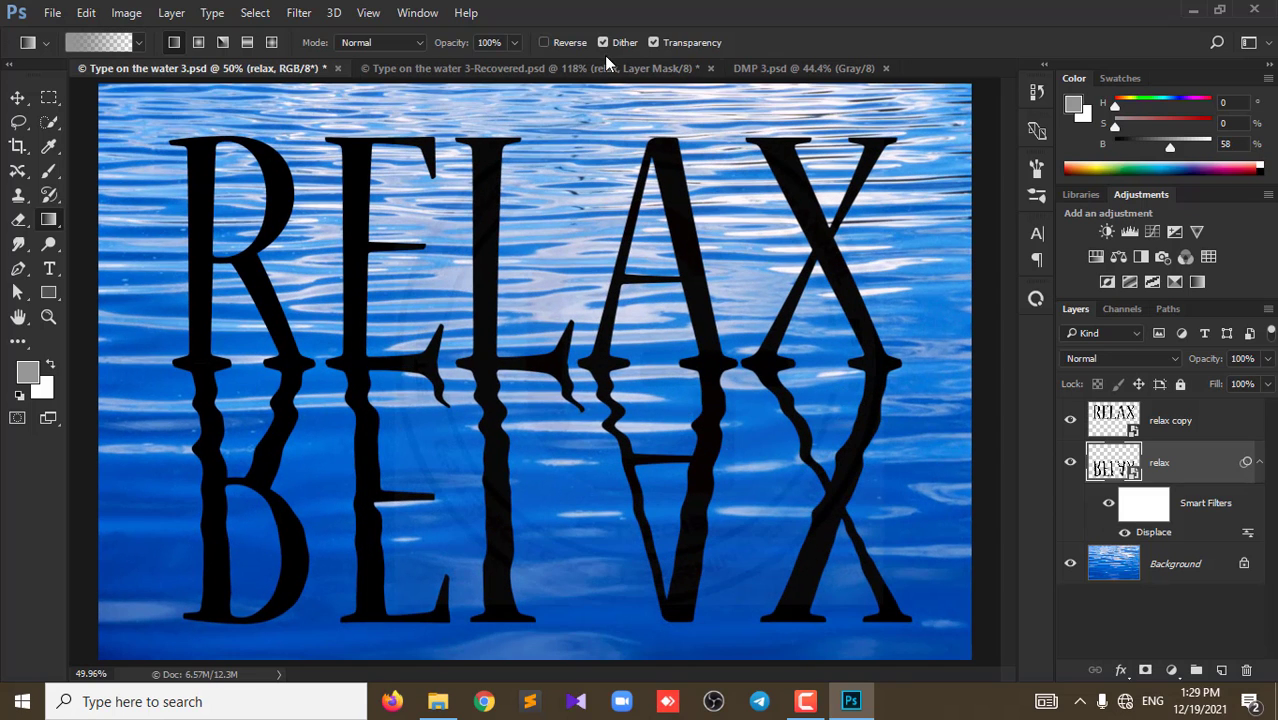
Step: Dismiss the smart-object gradient error and select the relax layer's smart filter mask
{"action": "left_click", "coordinate": [598, 80]}
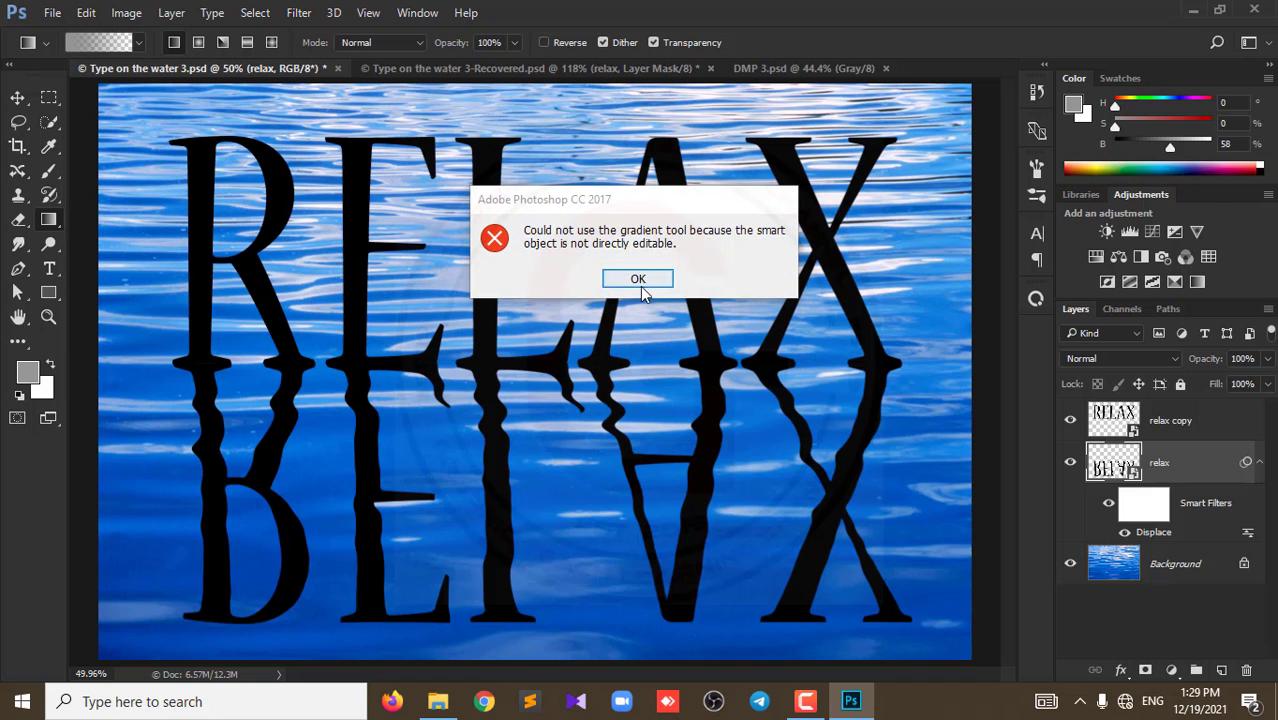
{"action": "left_click", "coordinate": [662, 278]}
{"action": "left_click", "coordinate": [554, 72]}
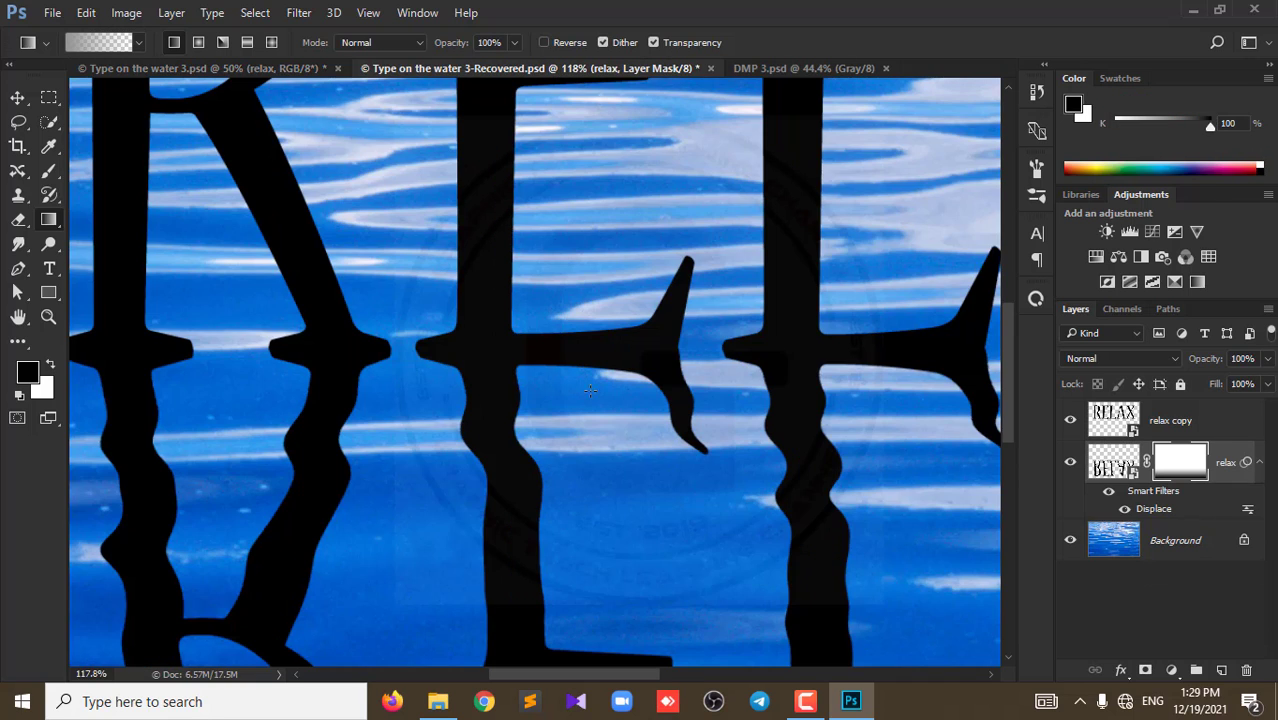
{"action": "scroll", "coordinate": [595, 395], "scroll_direction": "down", "scroll_amount": 3}
{"action": "scroll", "coordinate": [595, 395], "scroll_direction": "down", "scroll_amount": 2}
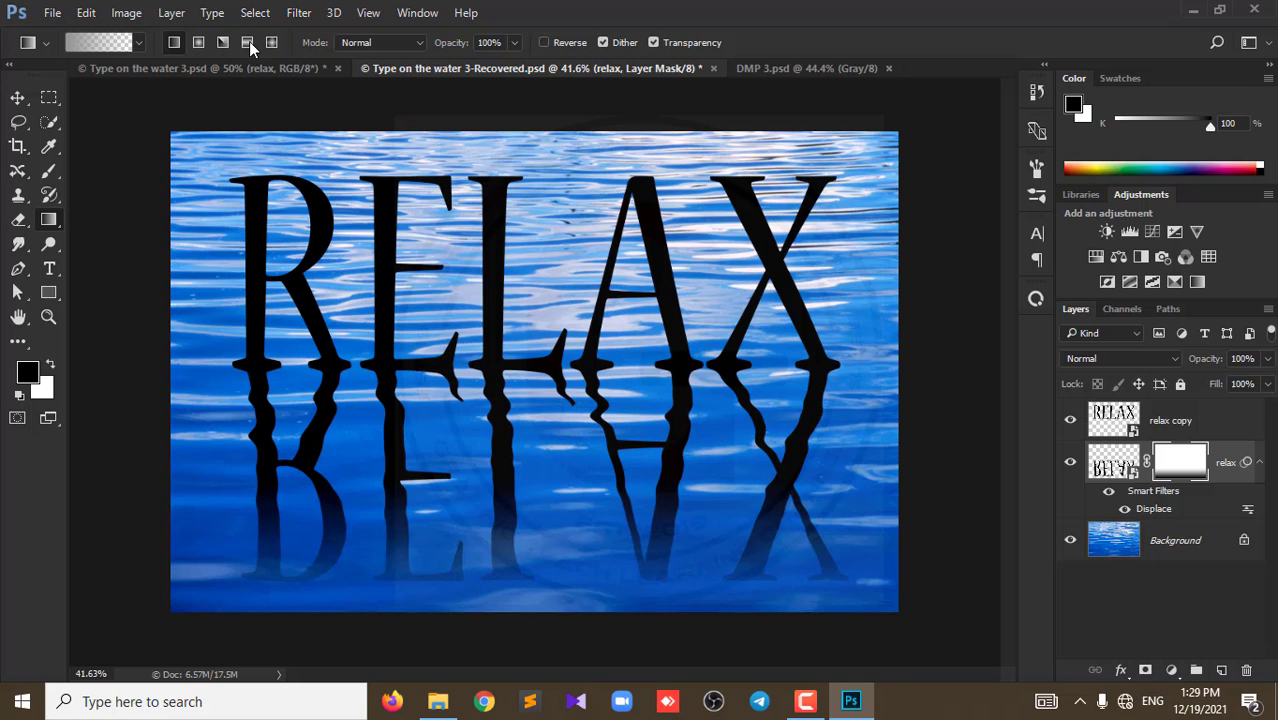
{"action": "left_click", "coordinate": [262, 70]}
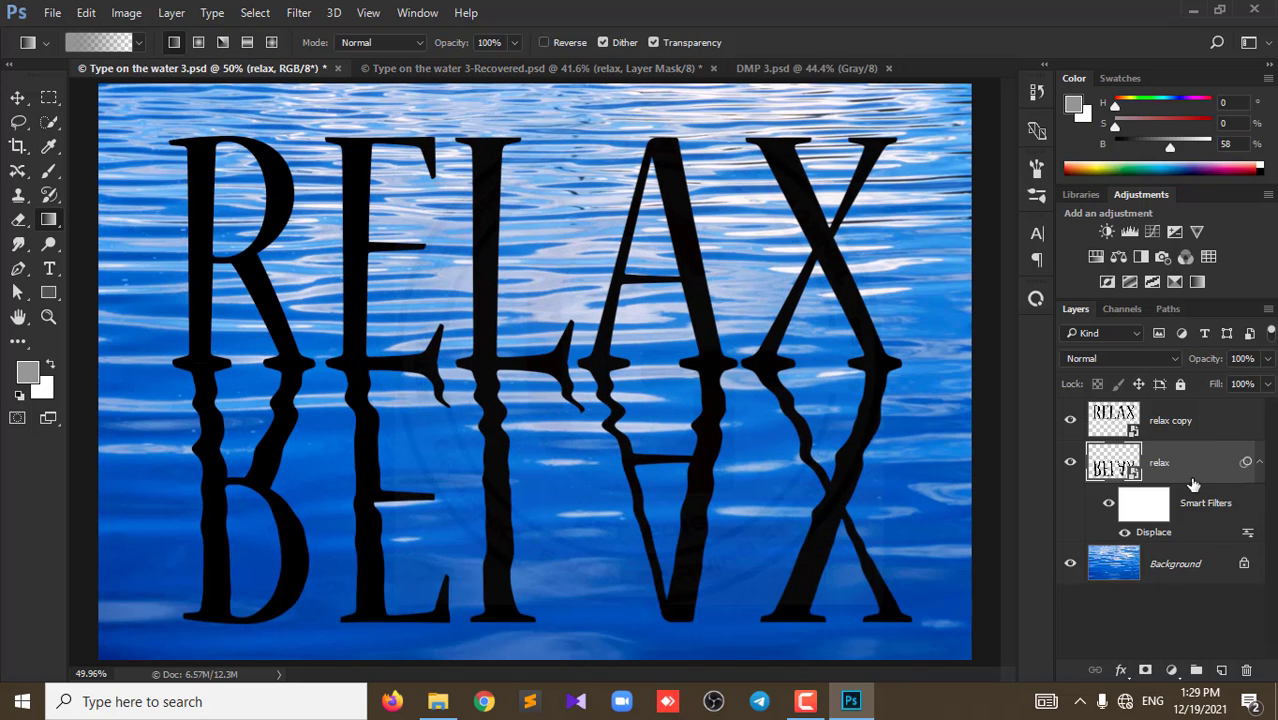
{"action": "left_click", "coordinate": [1145, 508]}
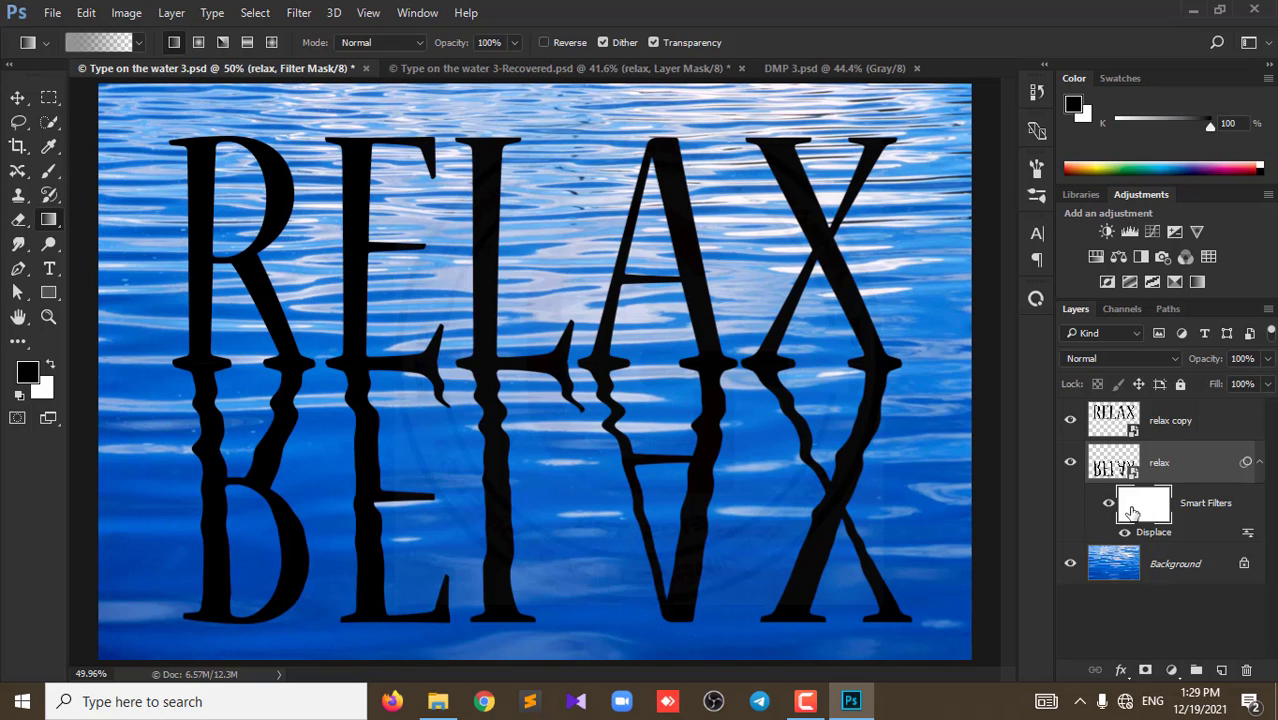
{"action": "right_click", "coordinate": [1133, 512]}
Step: Replace the smart filter mask with a new layer mask on the relax layer
{"action": "left_click", "coordinate": [1081, 550]}
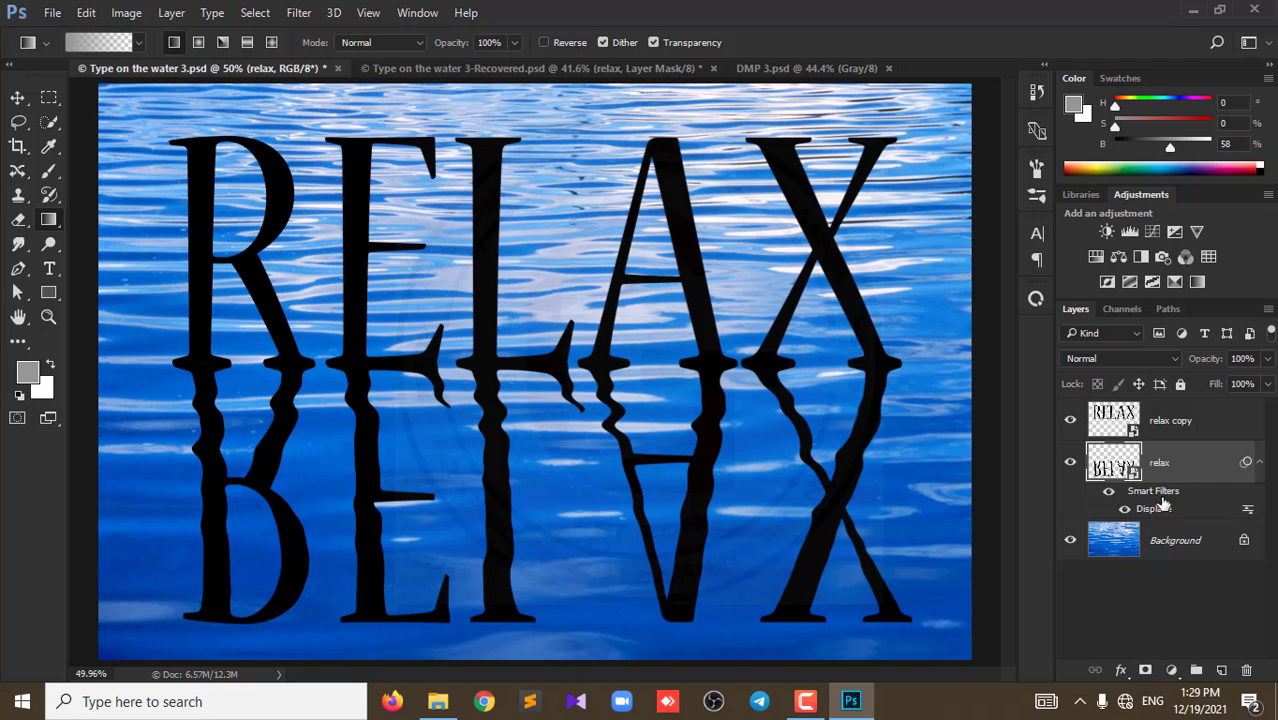
{"action": "left_click", "coordinate": [1145, 671]}
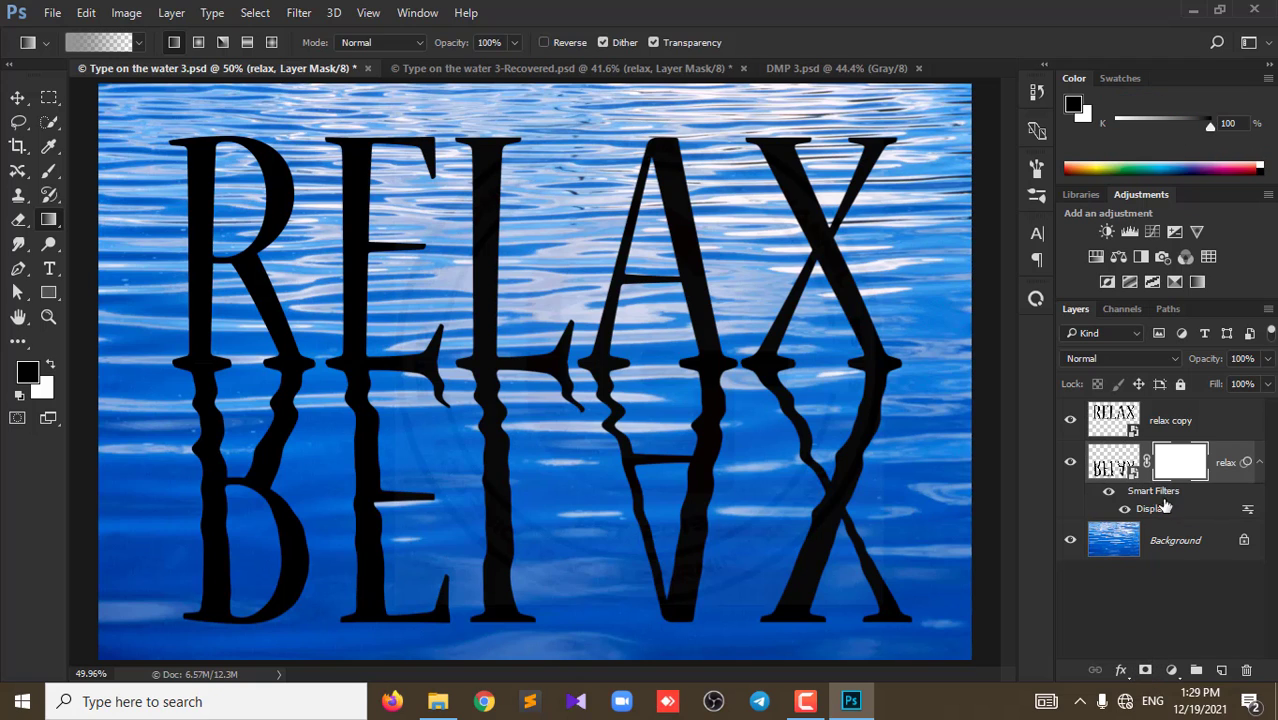
{"action": "scroll", "coordinate": [521, 466], "scroll_direction": "down", "scroll_amount": 2}
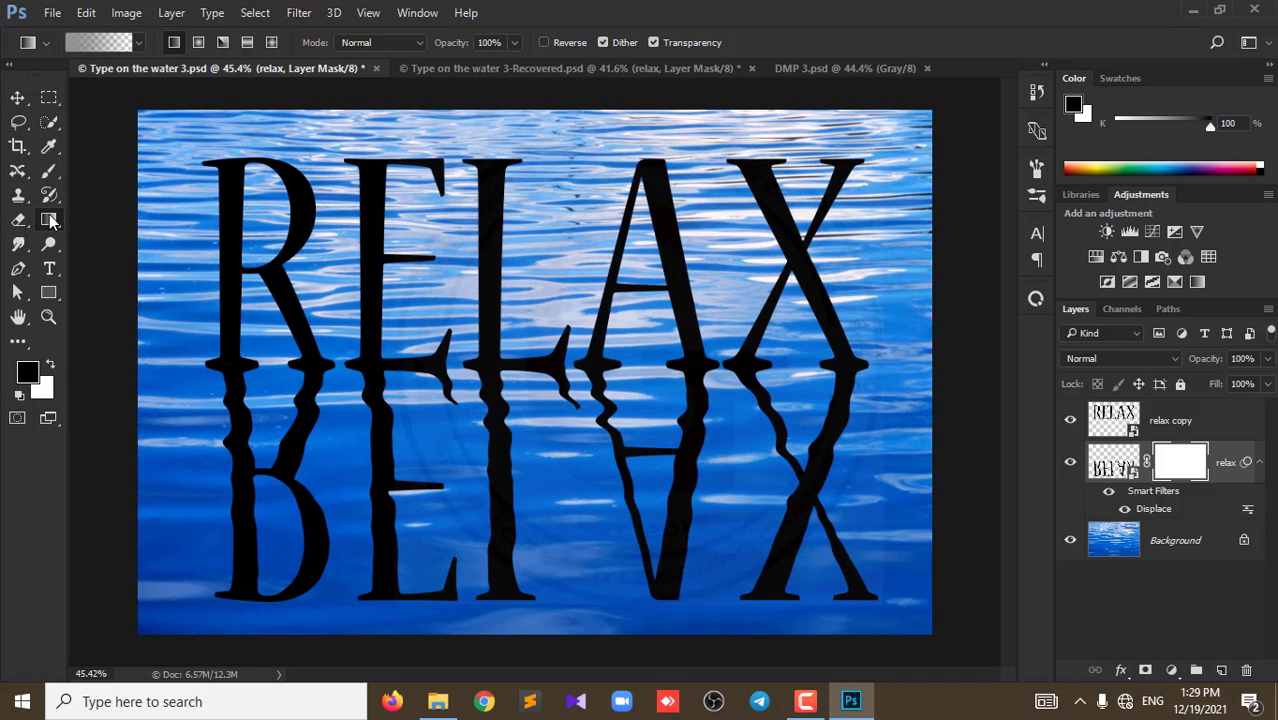
Step: Drag a black-to-white gradient upward from the bottom to fade the reflection
{"action": "left_click", "coordinate": [137, 45]}
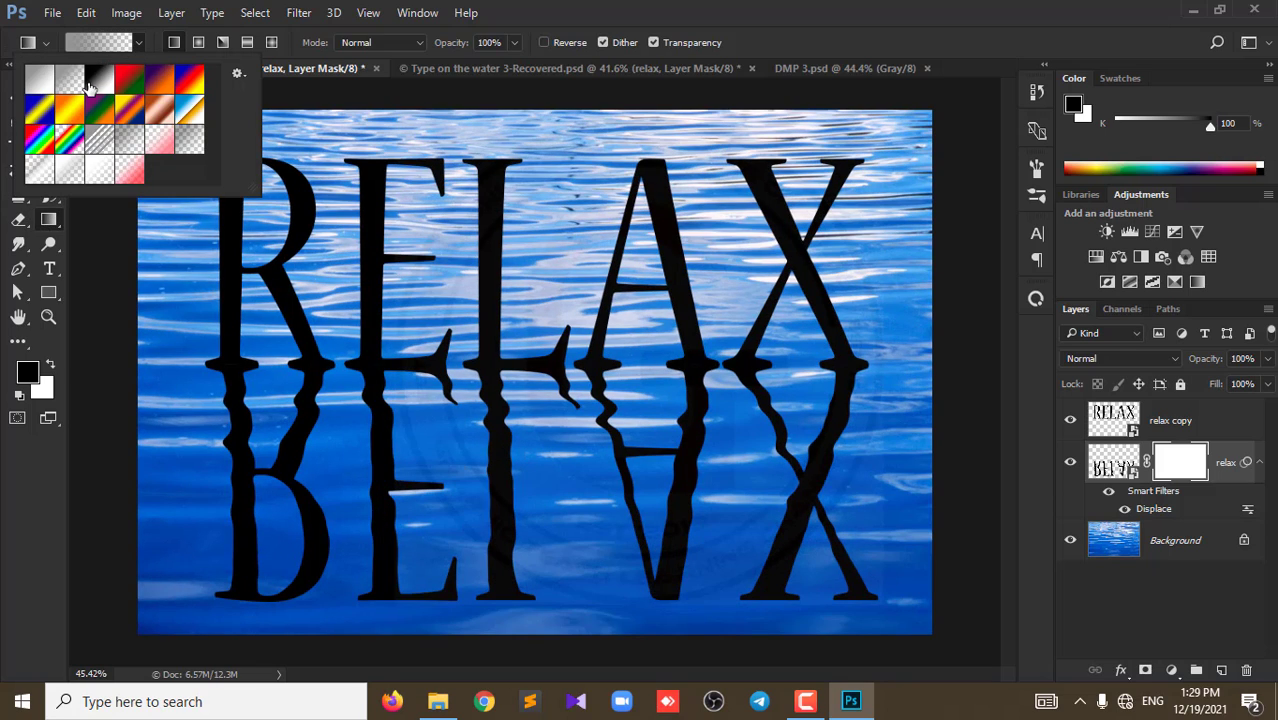
{"action": "left_click", "coordinate": [95, 93]}
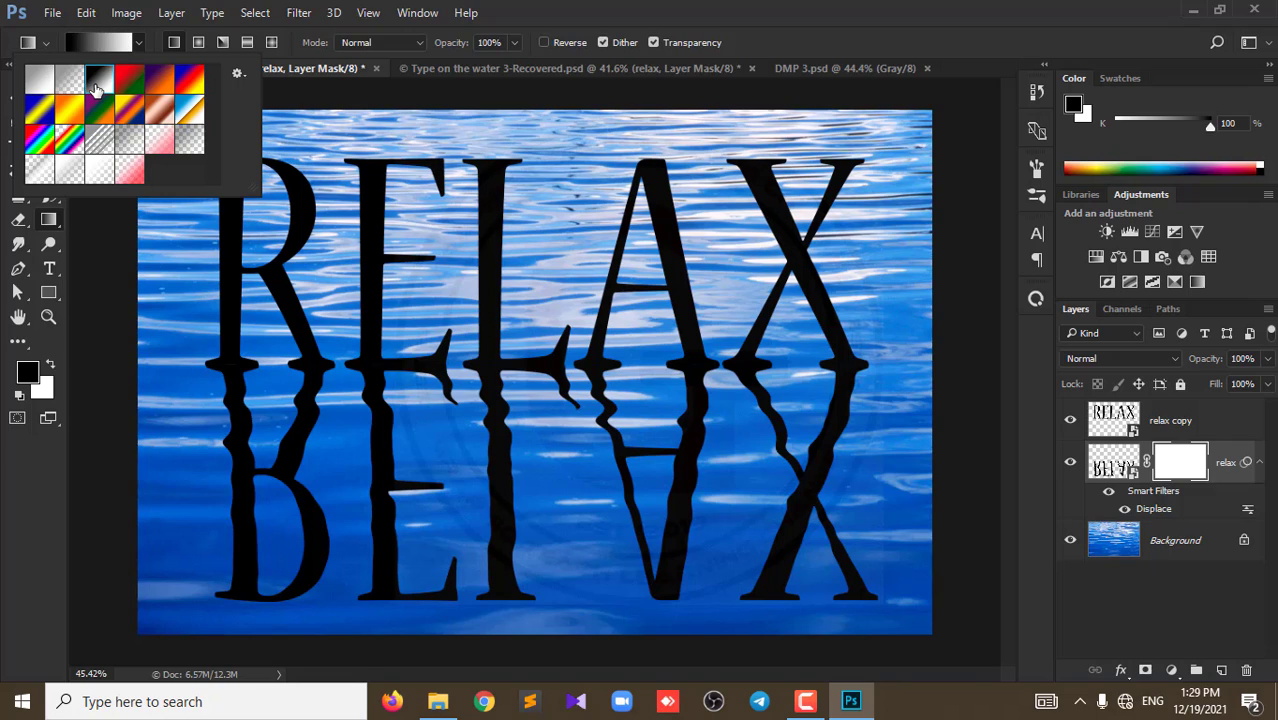
{"action": "left_click", "coordinate": [568, 12]}
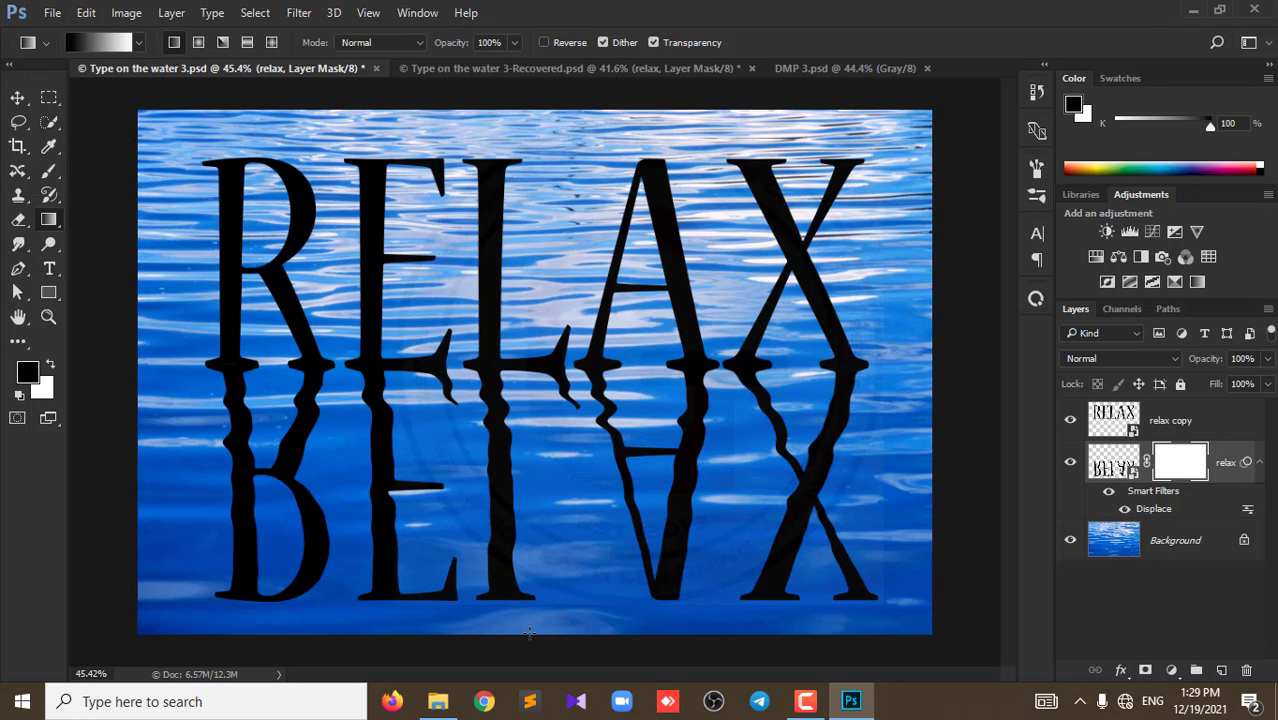
{"action": "left_click_drag", "start_coordinate": [539, 568], "coordinate": [549, 499]}
{"action": "left_click_drag", "start_coordinate": [556, 453], "coordinate": [557, 454]}
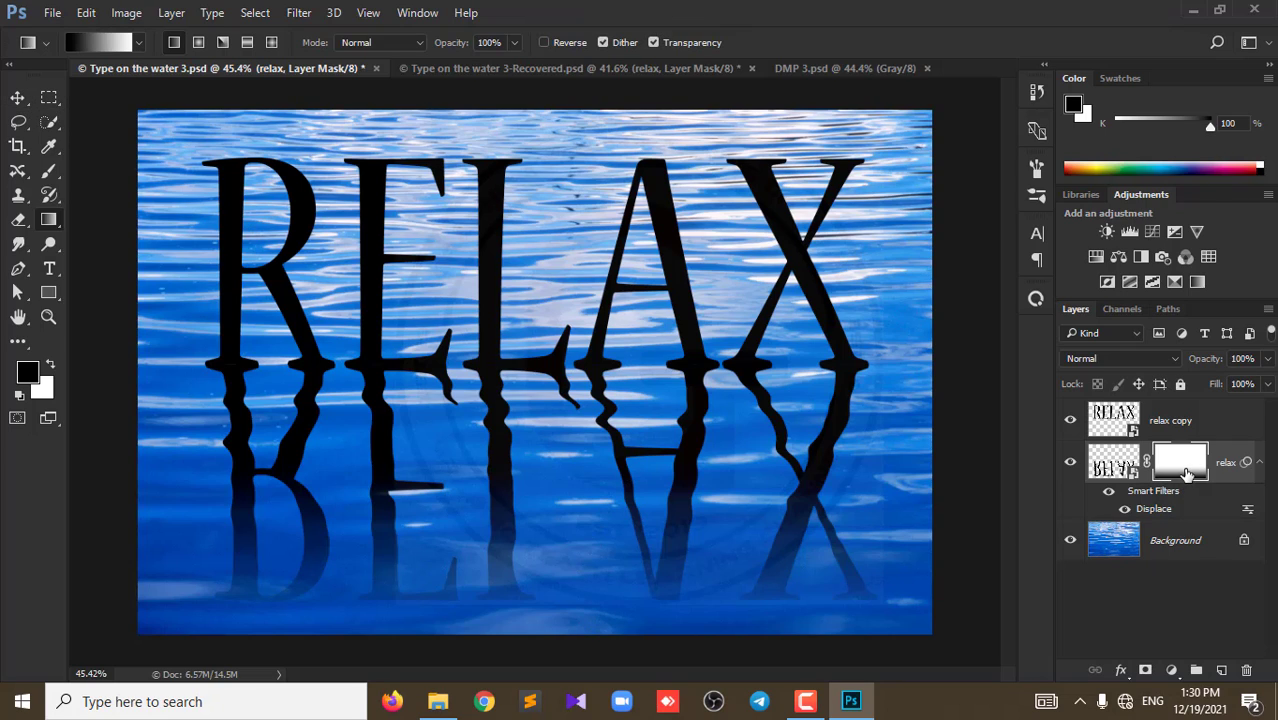
Step: Keep the black-to-white gradient, undo the old fade, and redraw it upward from the image bottom
{"action": "left_click", "coordinate": [108, 44]}
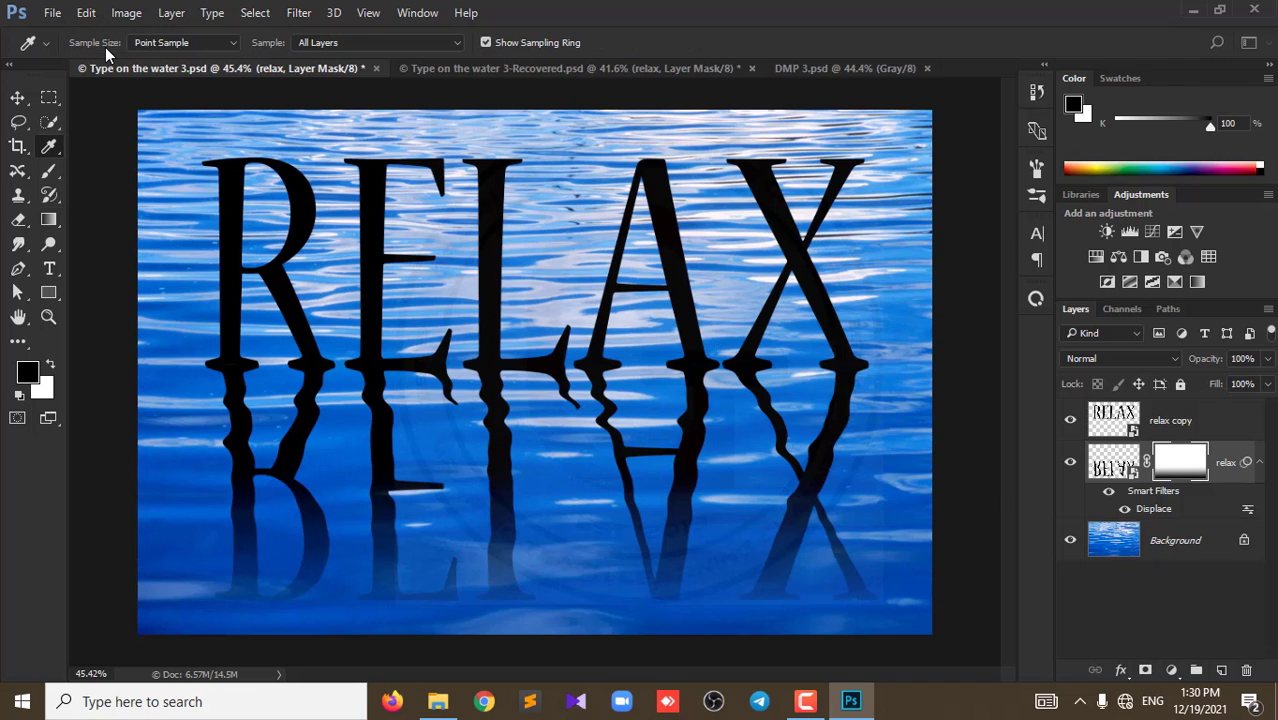
{"action": "left_click", "coordinate": [780, 375]}
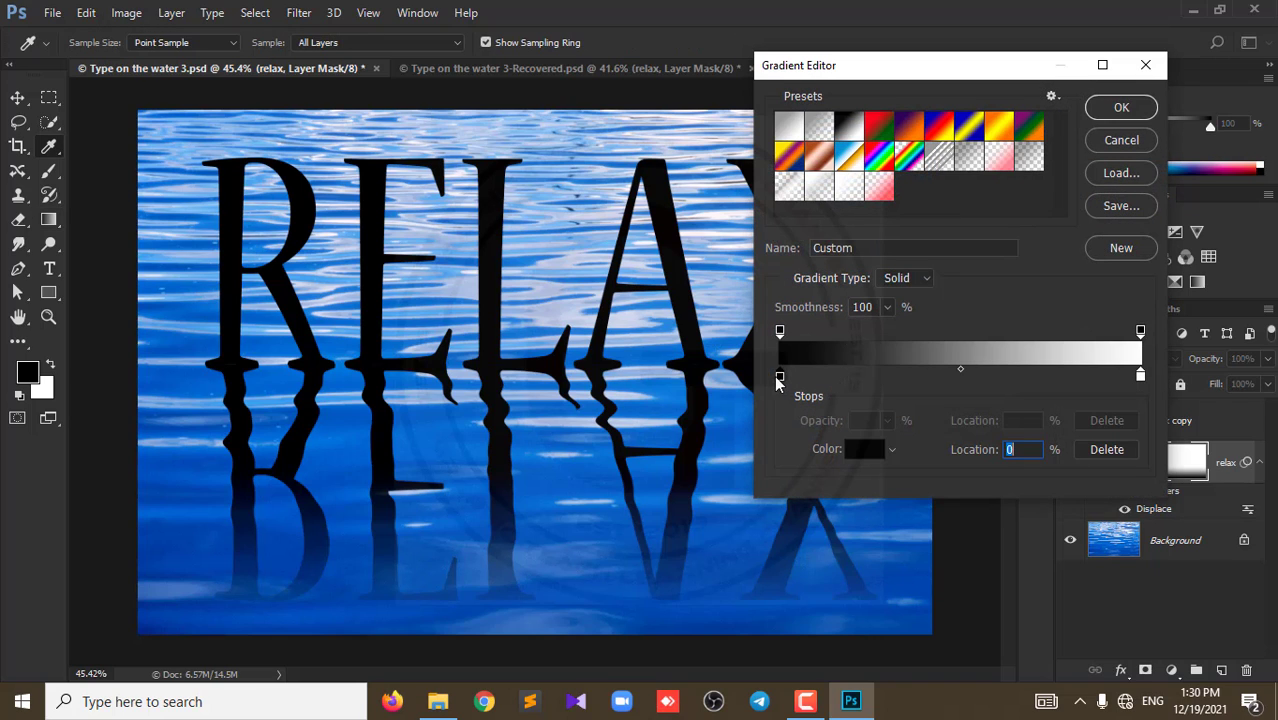
{"action": "left_click", "coordinate": [780, 331]}
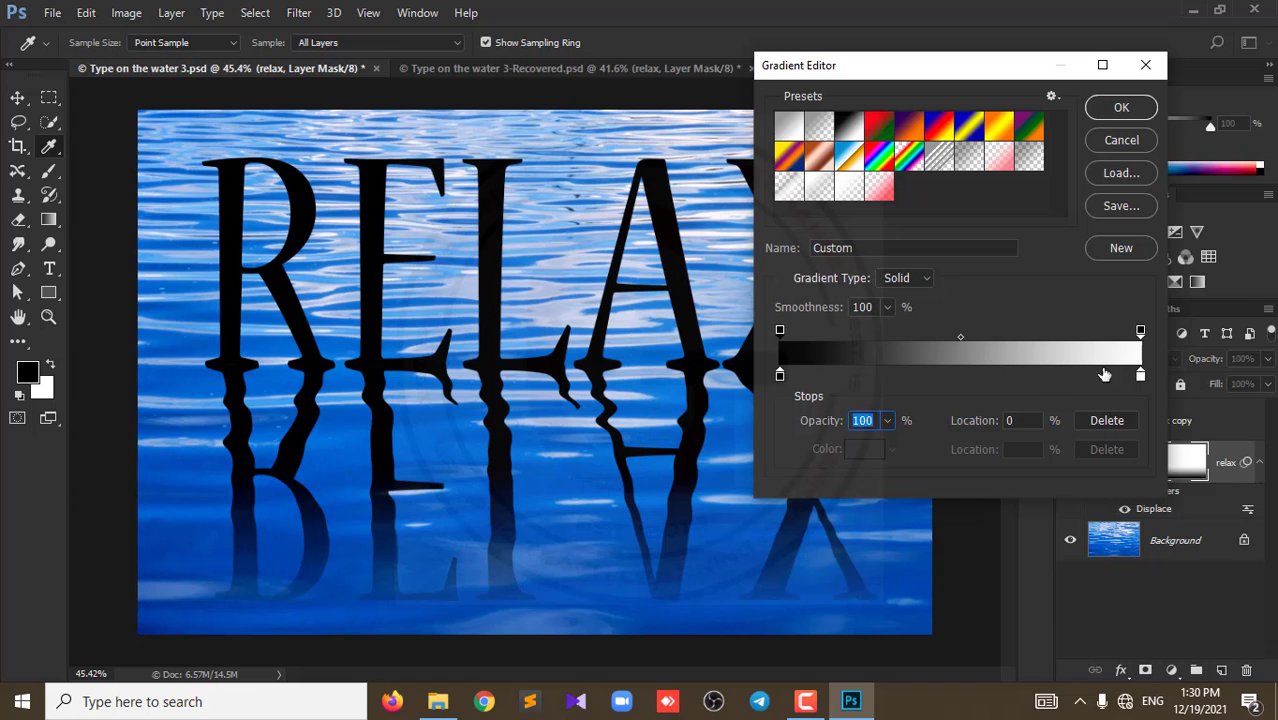
{"action": "left_click", "coordinate": [1121, 108]}
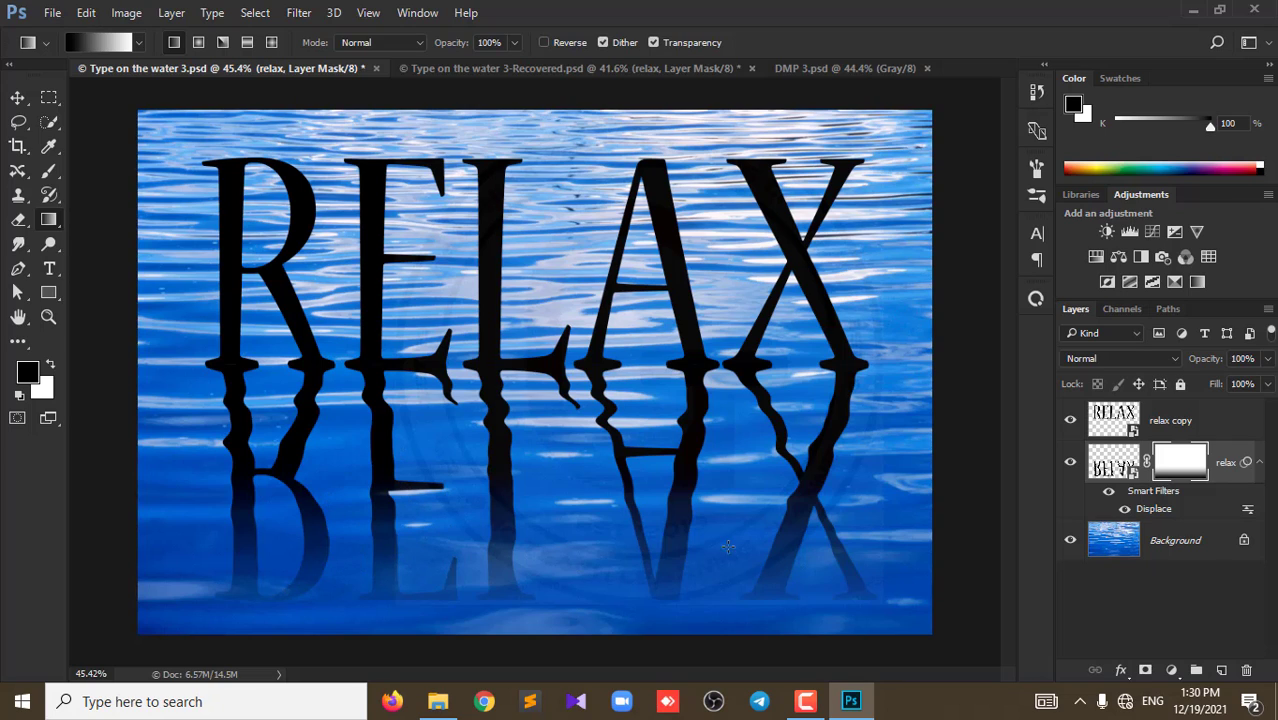
{"action": "key", "text": "ctrl+z"}
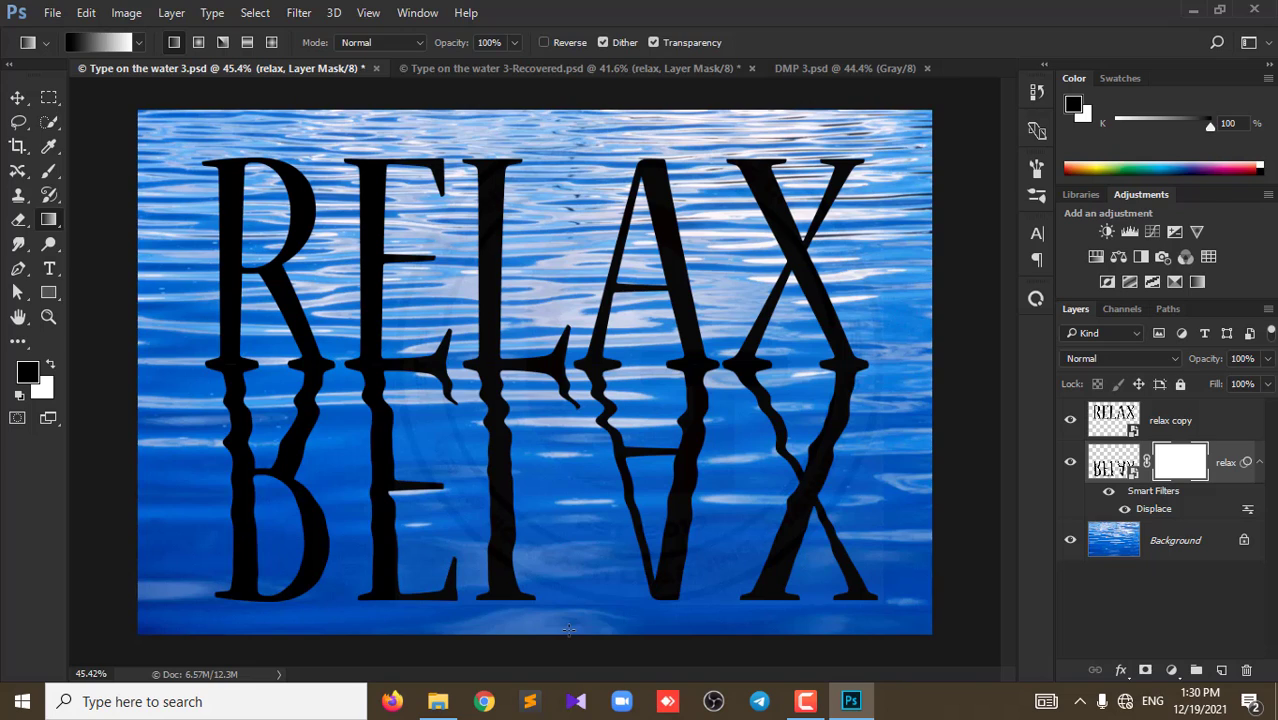
{"action": "left_click_drag", "start_coordinate": [564, 634], "coordinate": [576, 404]}
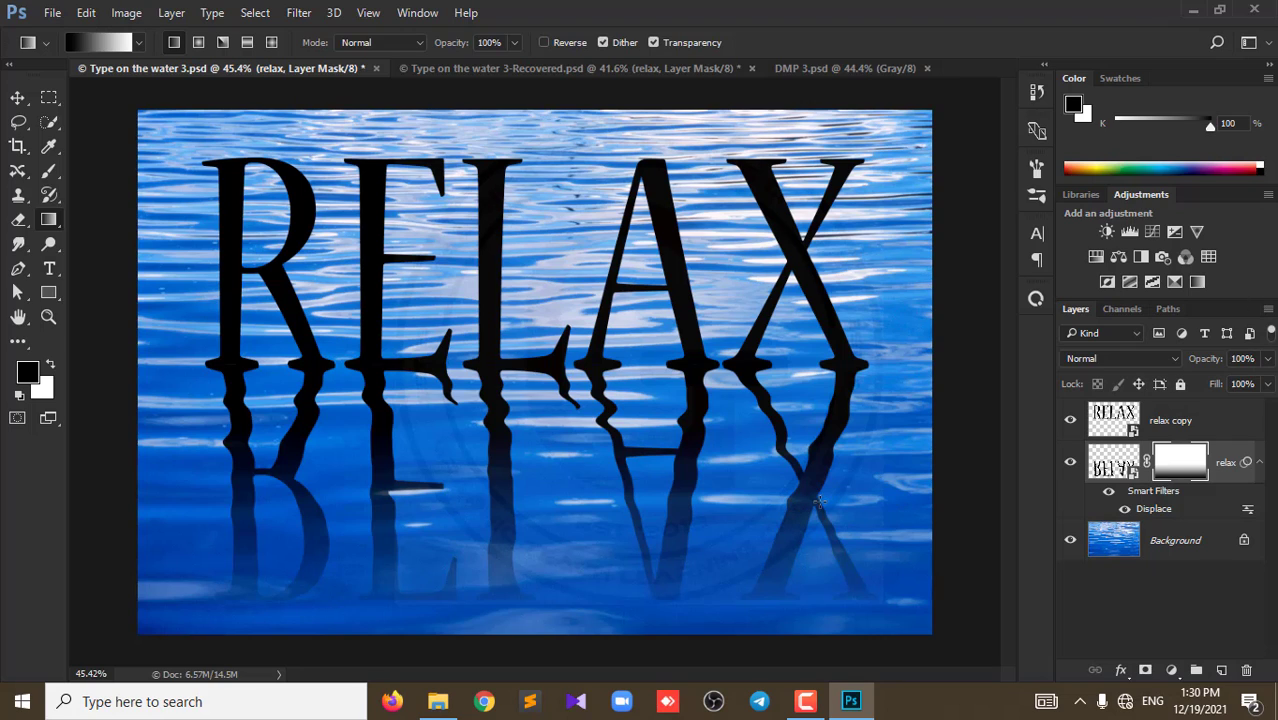
Step: Set the reflection layer mask's density to 70%
{"action": "double_click", "coordinate": [1180, 472]}
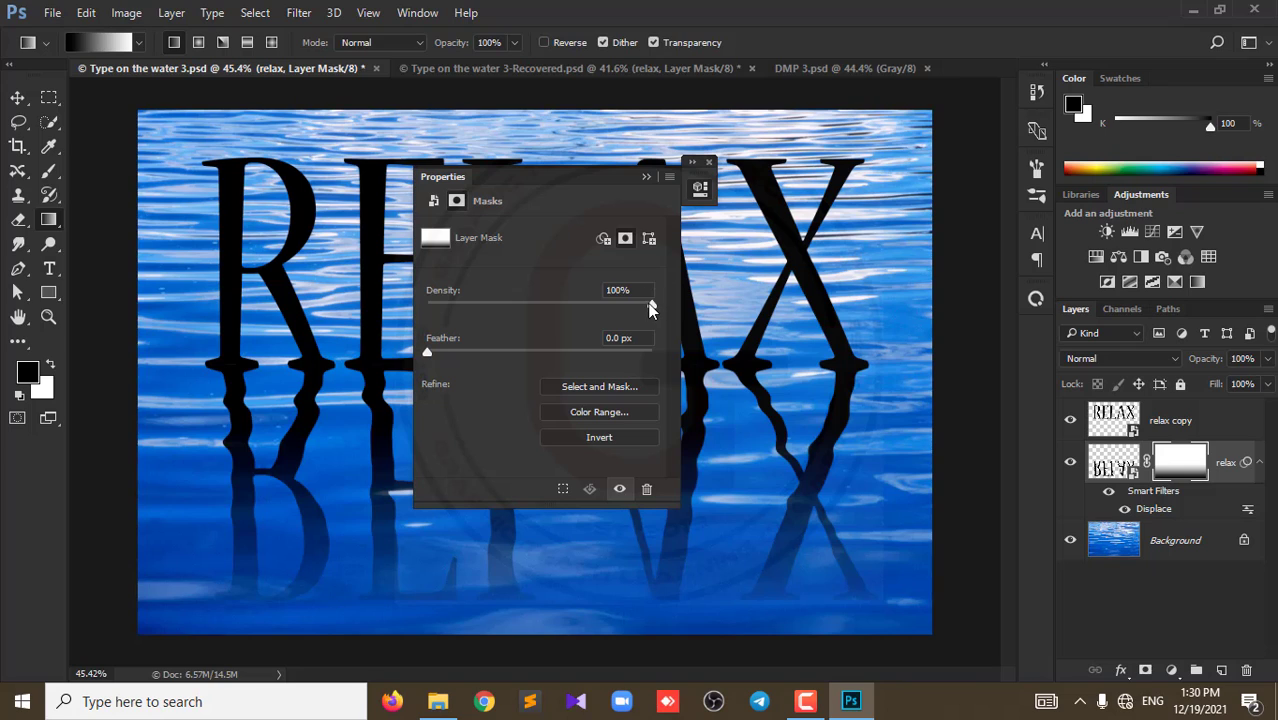
{"action": "left_click_drag", "start_coordinate": [646, 305], "coordinate": [604, 310]}
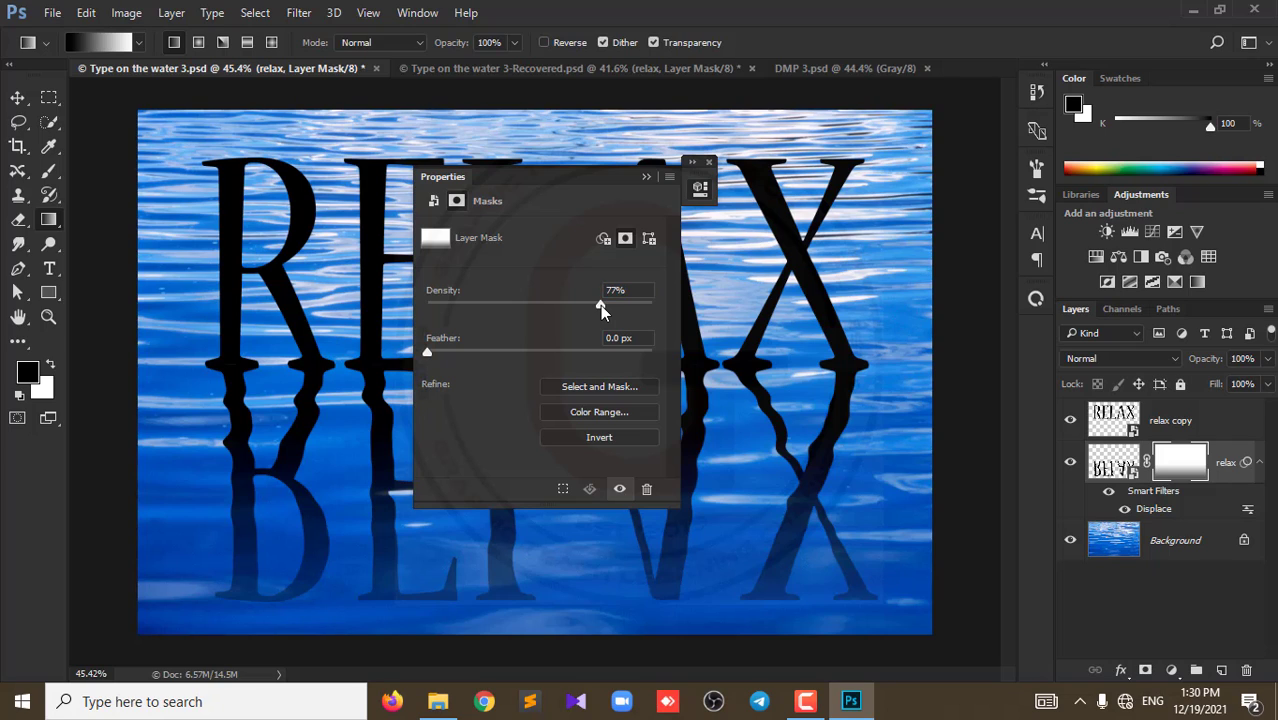
{"action": "key", "text": "7"}
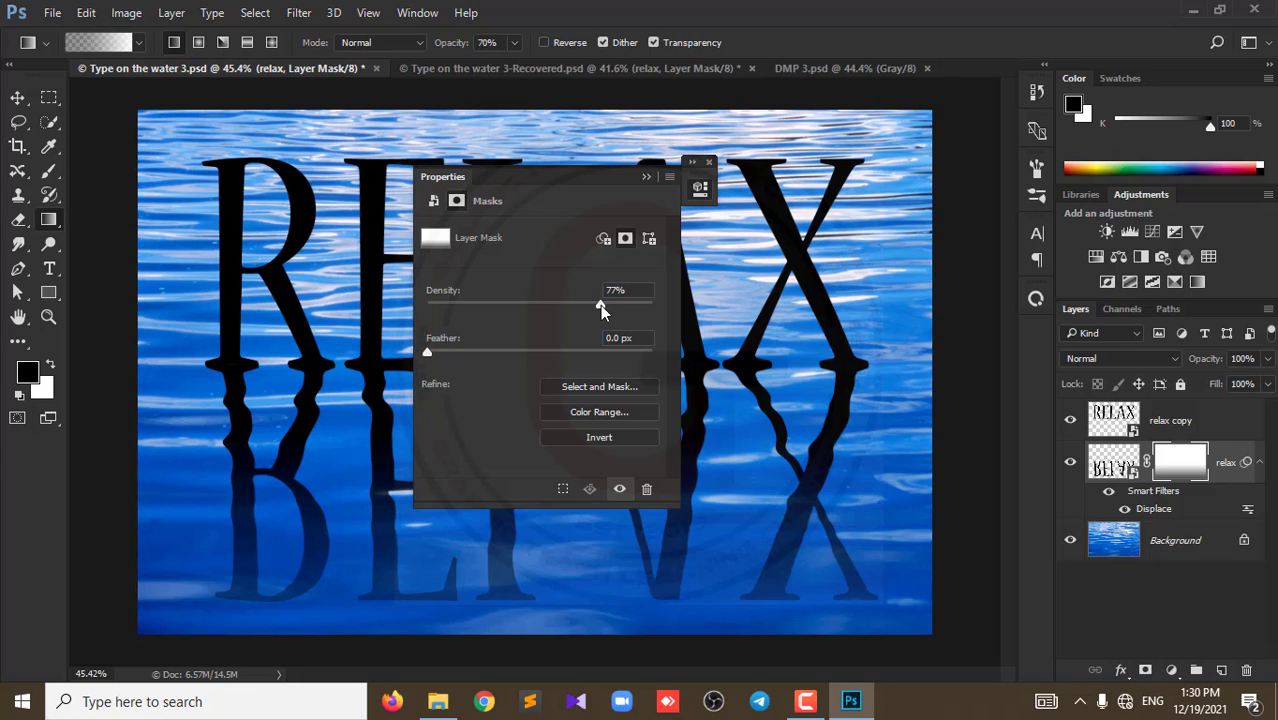
{"action": "left_click", "coordinate": [603, 290]}
{"action": "type", "text": "70"}
{"action": "left_click", "coordinate": [648, 177]}
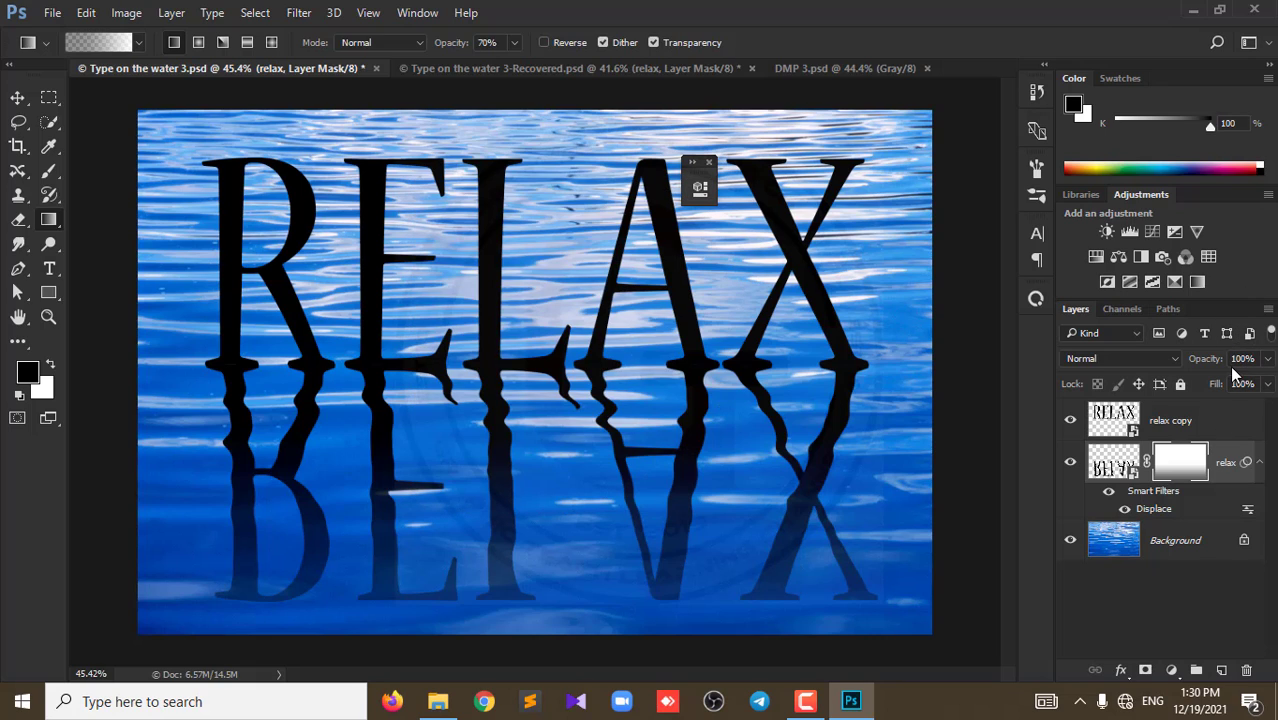
Step: Set the relax reflection layer's opacity to 86%
{"action": "left_click", "coordinate": [1266, 362]}
{"action": "left_click_drag", "start_coordinate": [1265, 384], "coordinate": [1247, 388]}
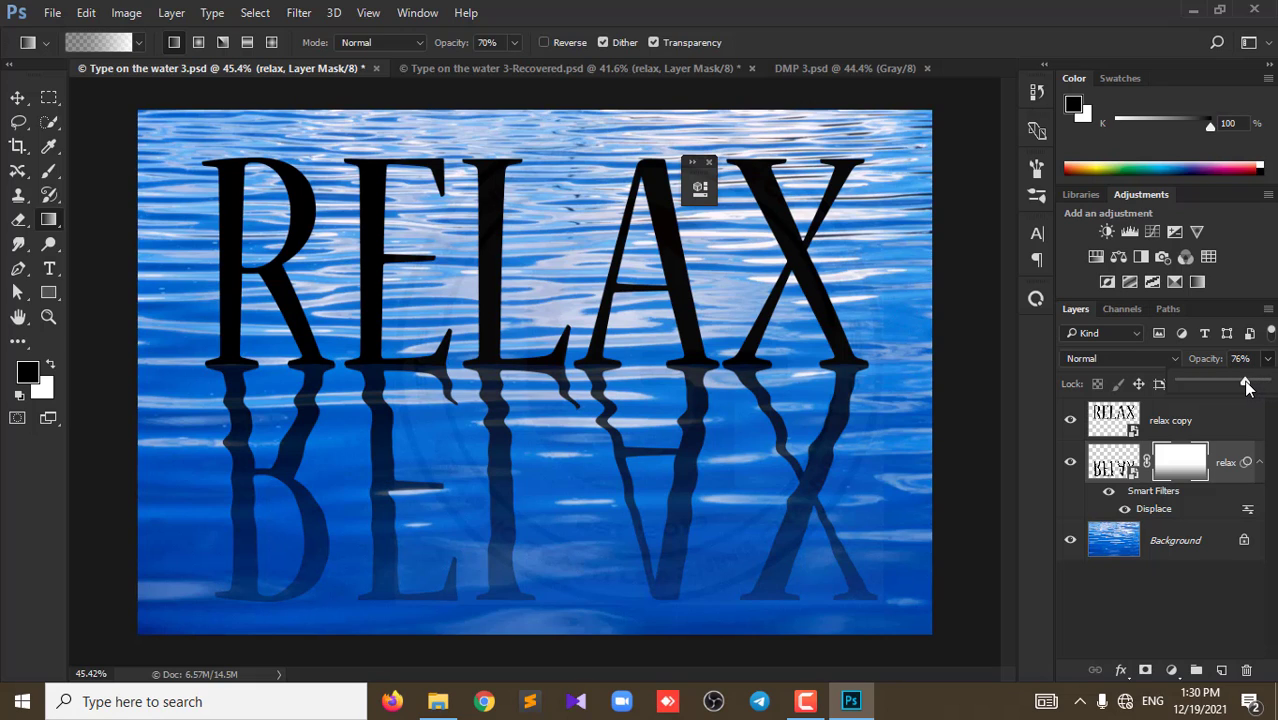
{"action": "left_click_drag", "start_coordinate": [1247, 388], "coordinate": [1257, 388]}
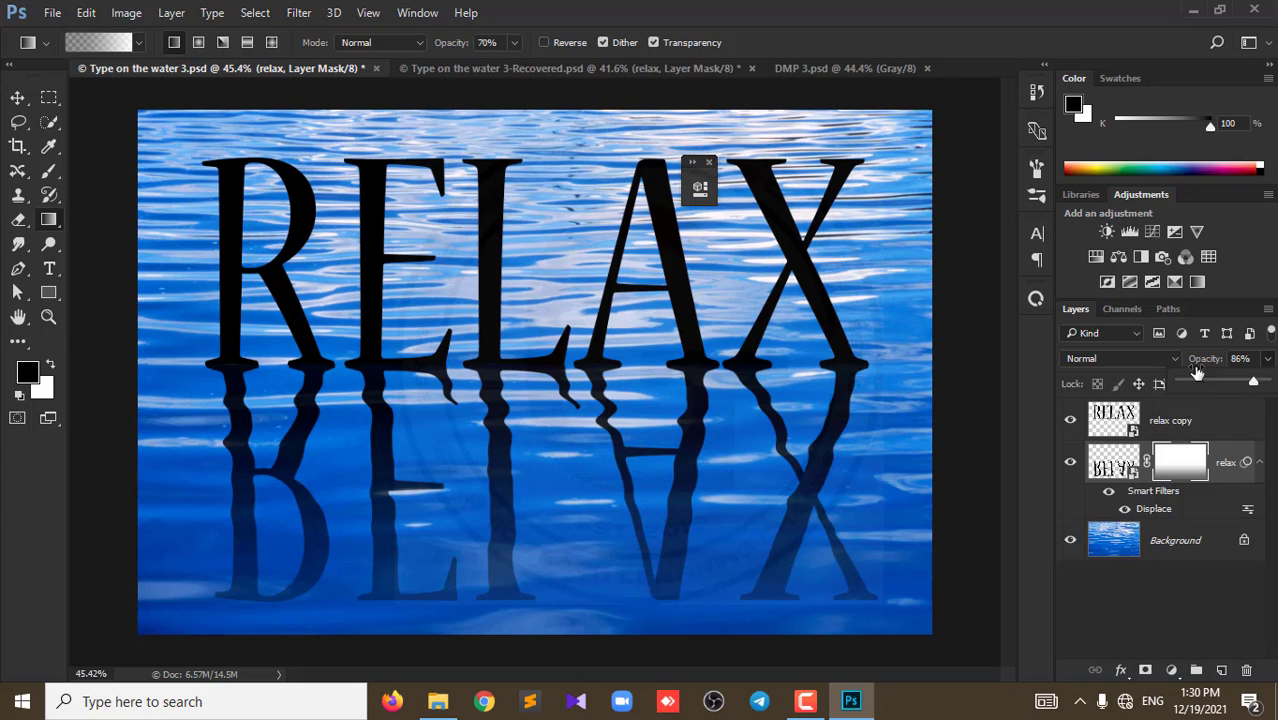
{"action": "left_click", "coordinate": [1037, 394]}
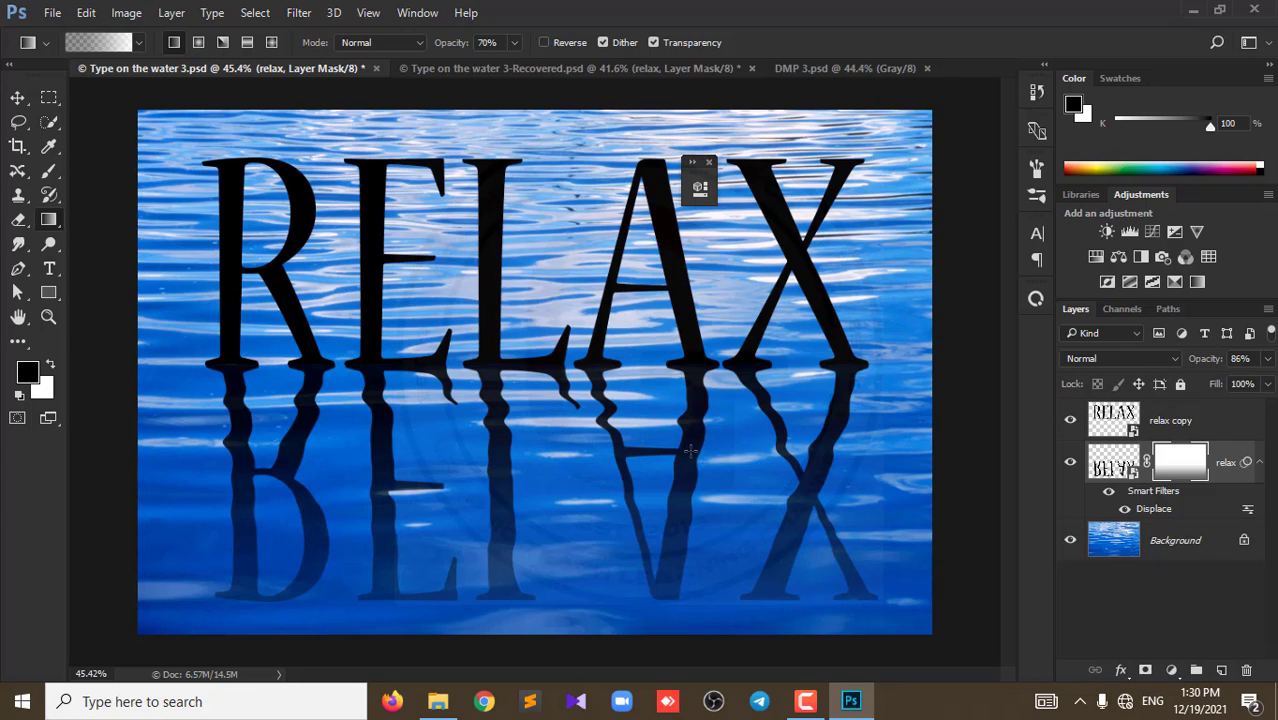
Step: Select the relax layer's image thumbnail instead of its mask thumbnail for editing
{"action": "left_click", "coordinate": [709, 162]}
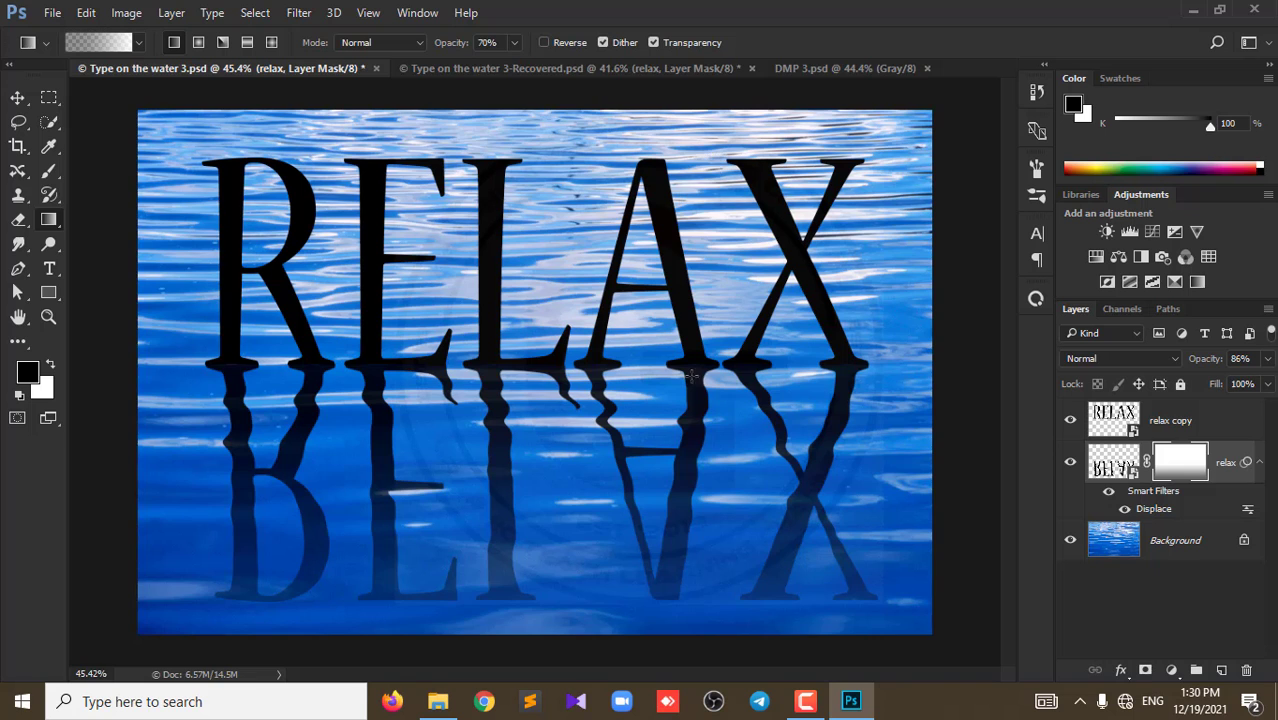
{"action": "scroll", "coordinate": [686, 385], "scroll_direction": "up", "scroll_amount": 2}
{"action": "scroll", "coordinate": [686, 385], "scroll_direction": "down", "scroll_amount": 1}
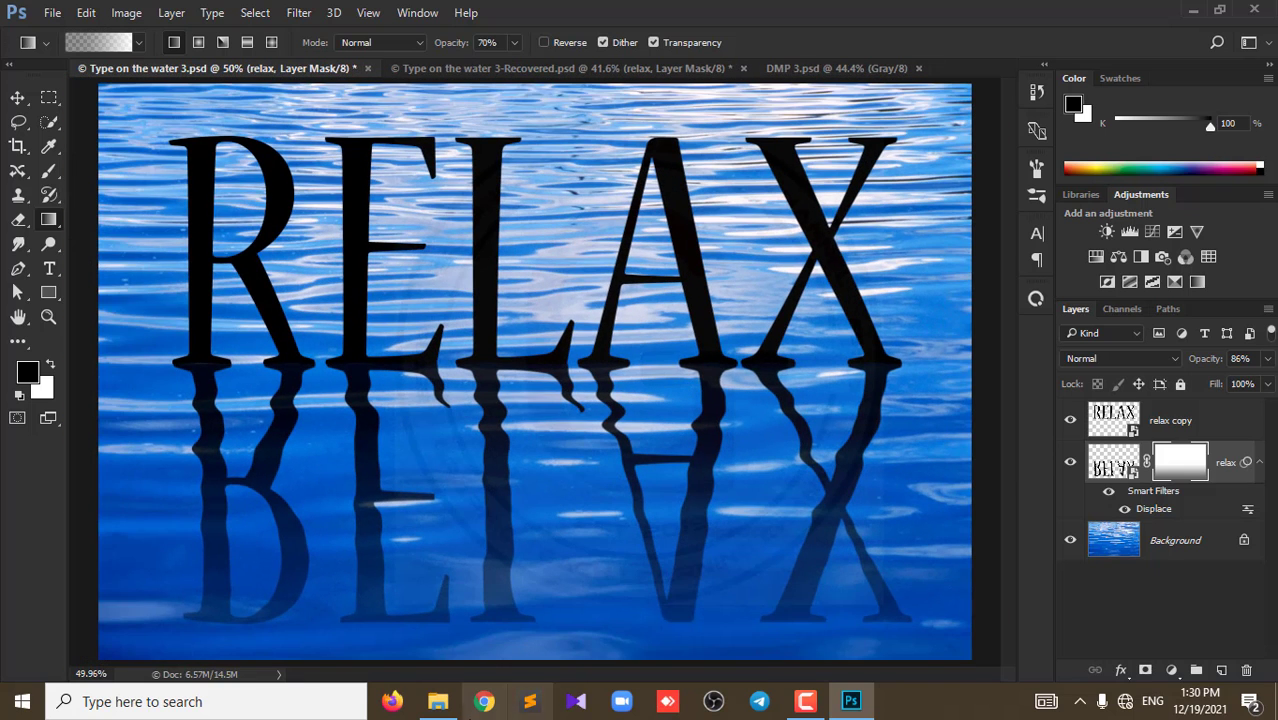
{"action": "scroll", "coordinate": [566, 455], "scroll_direction": "down", "scroll_amount": 1}
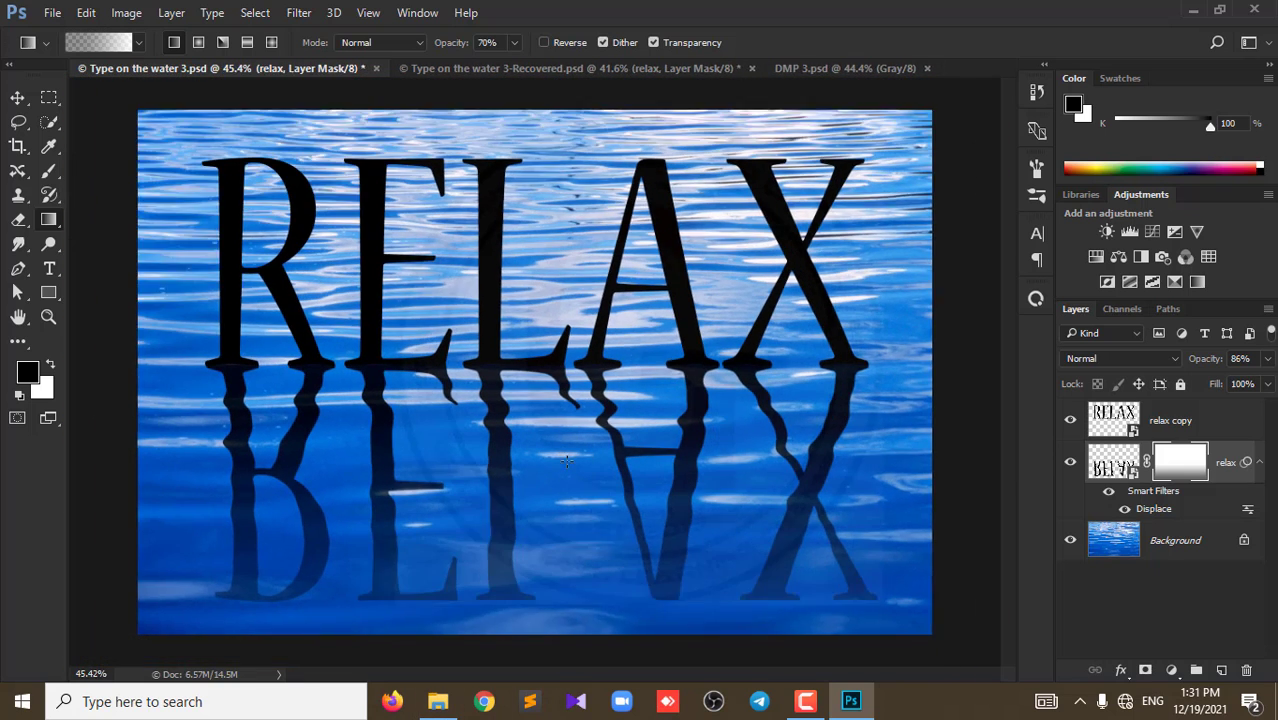
{"action": "scroll", "coordinate": [566, 455], "scroll_direction": "down", "scroll_amount": 1}
{"action": "scroll", "coordinate": [566, 455], "scroll_direction": "up", "scroll_amount": 2}
{"action": "scroll", "coordinate": [566, 455], "scroll_direction": "down", "scroll_amount": 1}
{"action": "left_click", "coordinate": [1115, 473]}
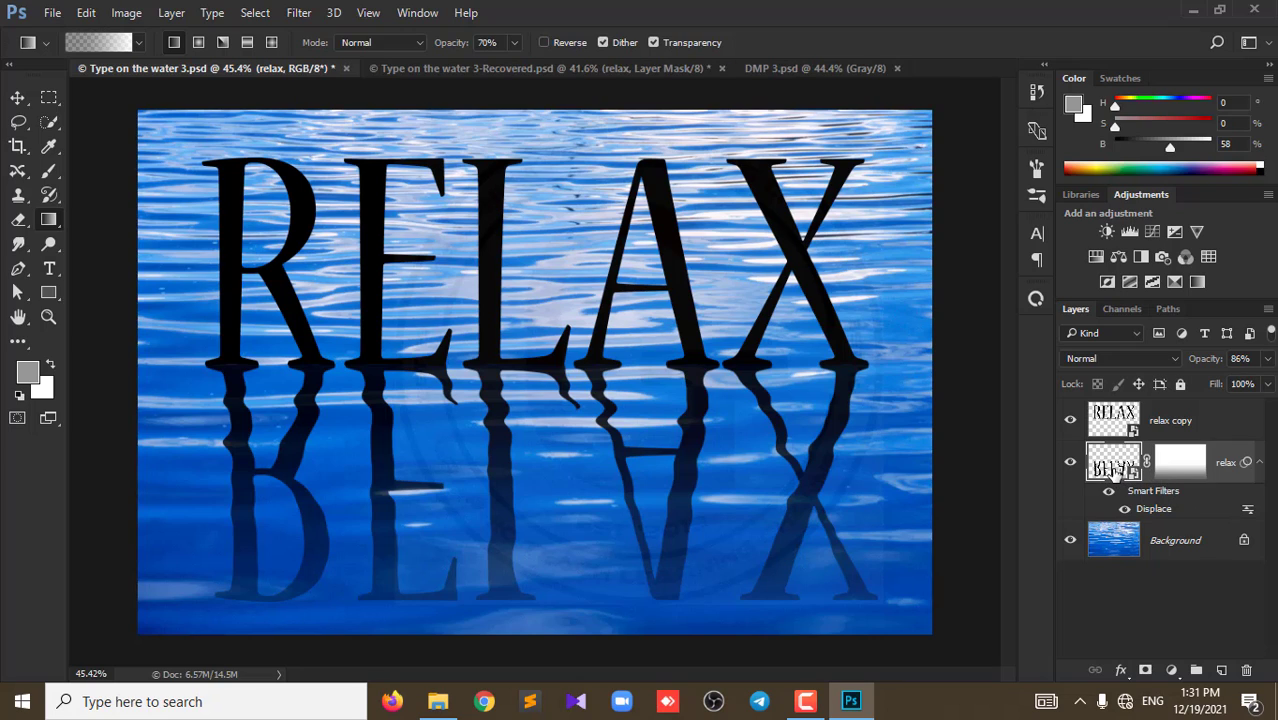
{"action": "left_click", "coordinate": [1176, 463]}
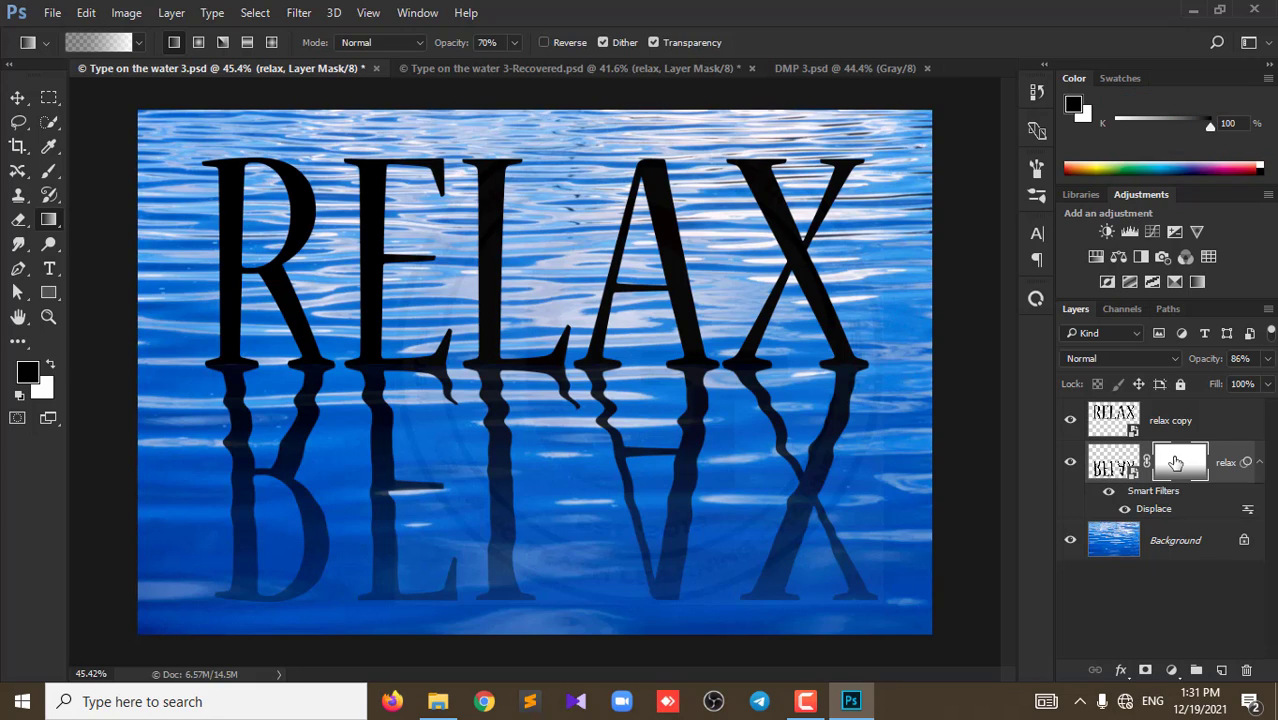
{"action": "left_click", "coordinate": [1117, 468]}
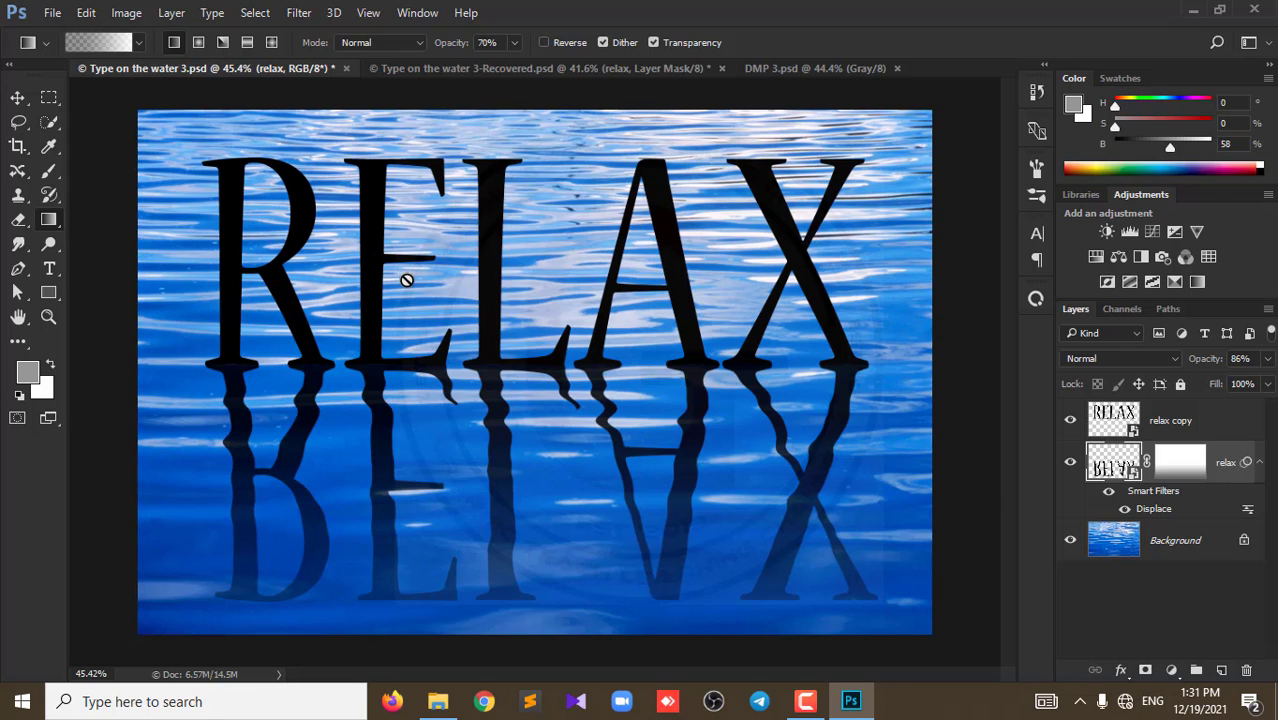
Step: Skew the reflection -3.5° so its bottom leans left, and commit the transform
{"action": "key", "text": "ctrl+t"}
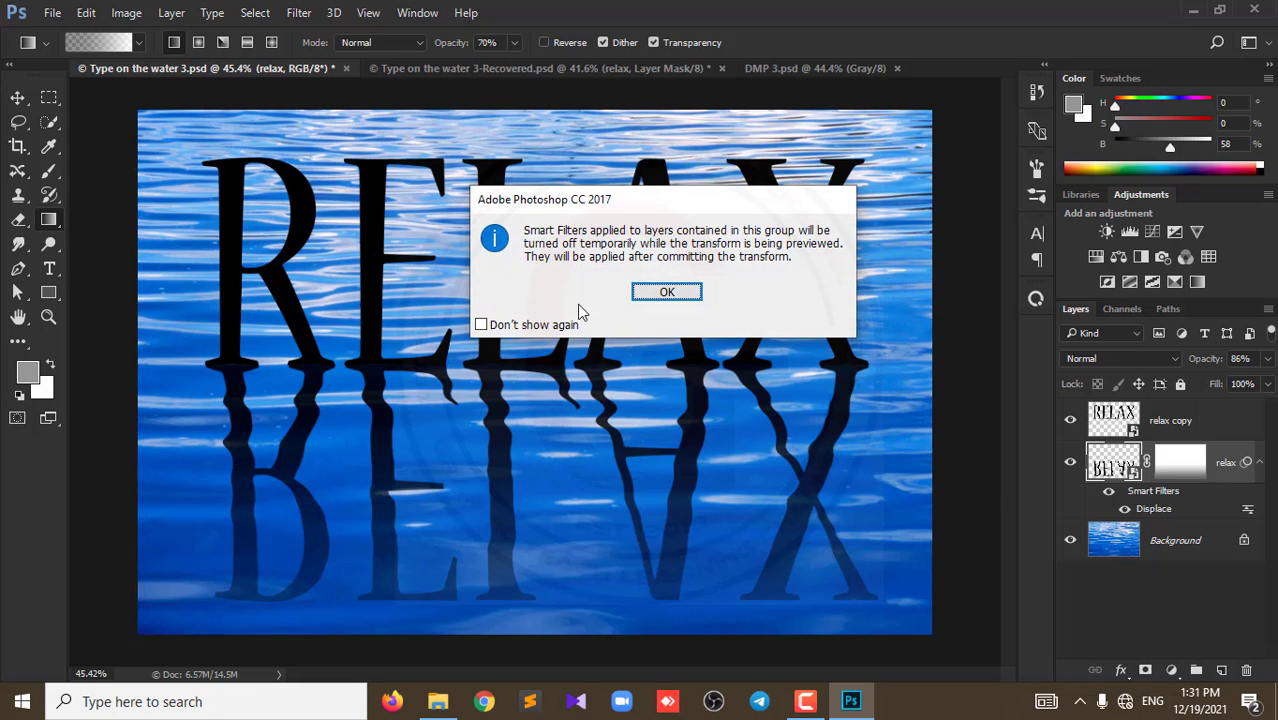
{"action": "left_click", "coordinate": [660, 298]}
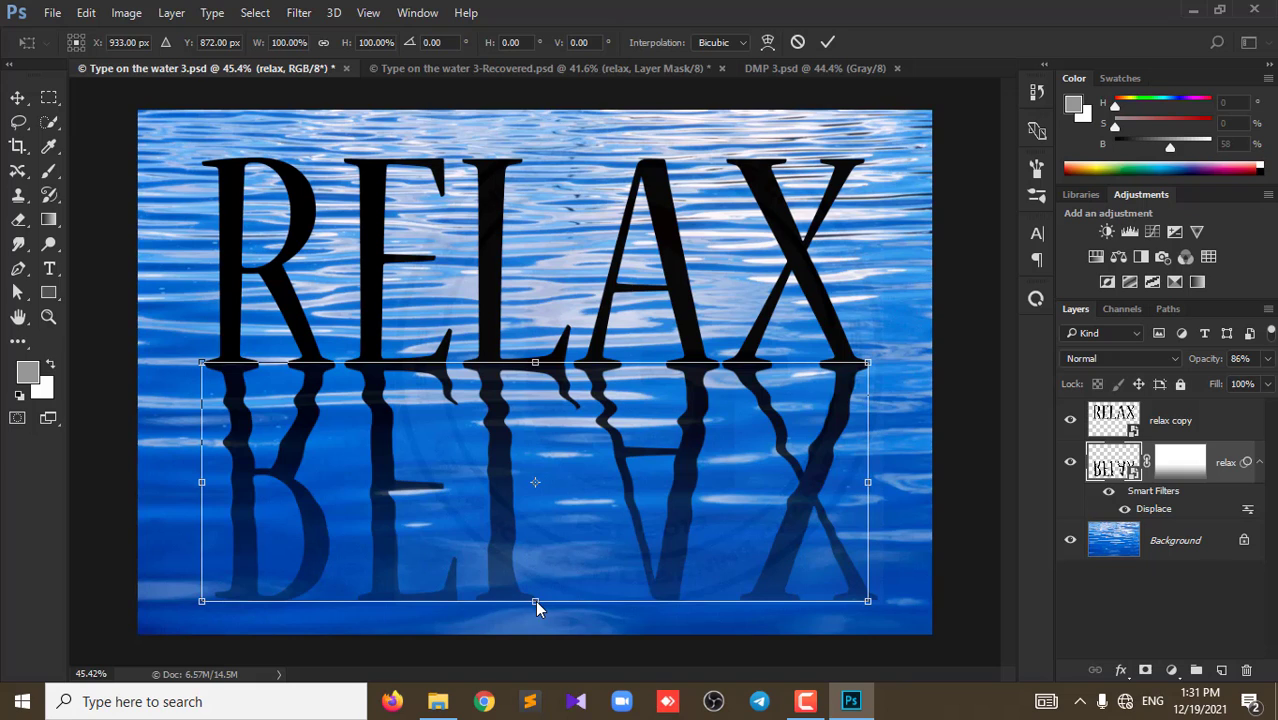
{"action": "left_click_drag", "start_coordinate": [537, 607], "coordinate": [522, 608]}
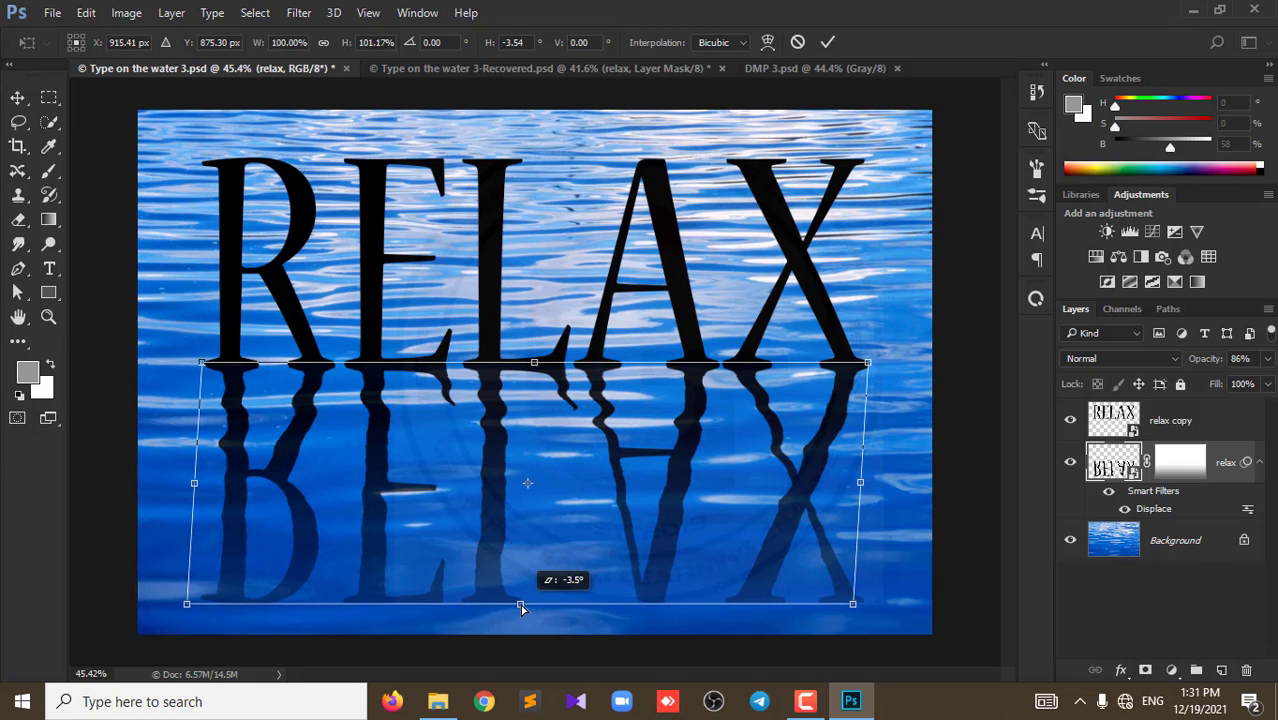
{"action": "left_click", "coordinate": [827, 42]}
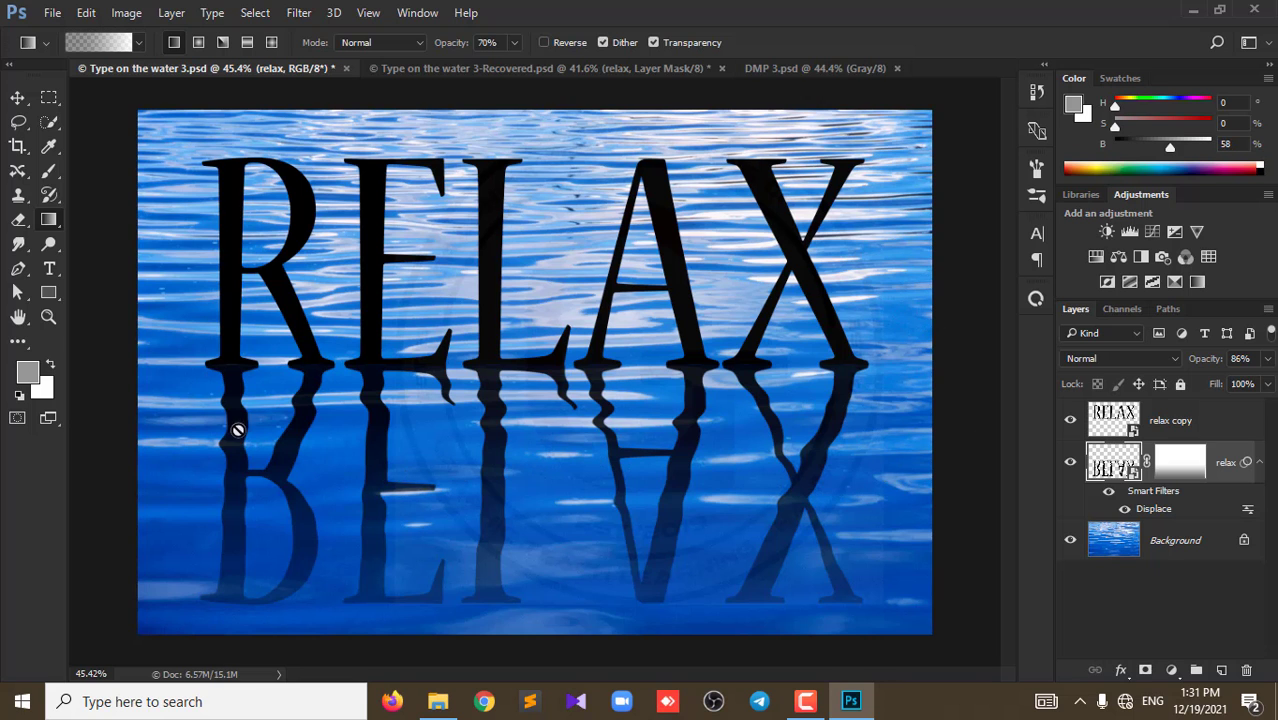
{"action": "scroll", "coordinate": [298, 408], "scroll_direction": "up", "scroll_amount": 3}
{"action": "scroll", "coordinate": [298, 408], "scroll_direction": "up", "scroll_amount": 2}
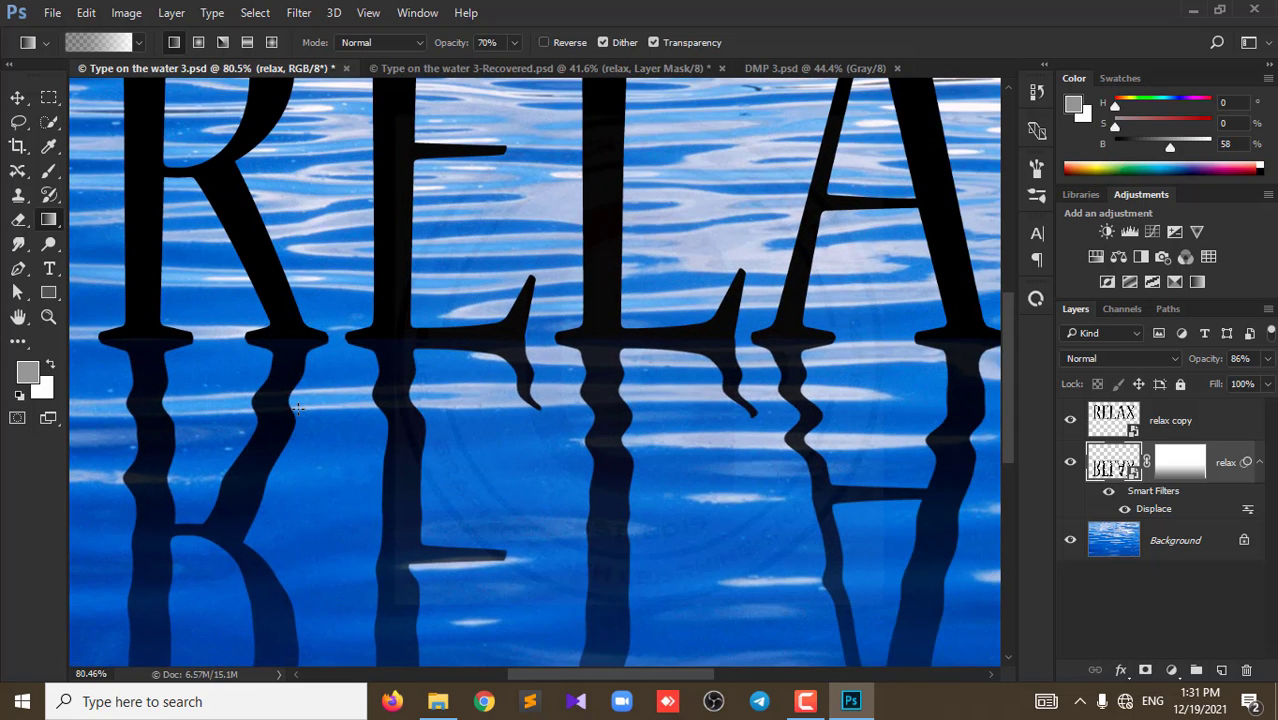
{"action": "scroll", "coordinate": [298, 408], "scroll_direction": "down", "scroll_amount": 2}
{"action": "scroll", "coordinate": [397, 408], "scroll_direction": "down", "scroll_amount": 1}
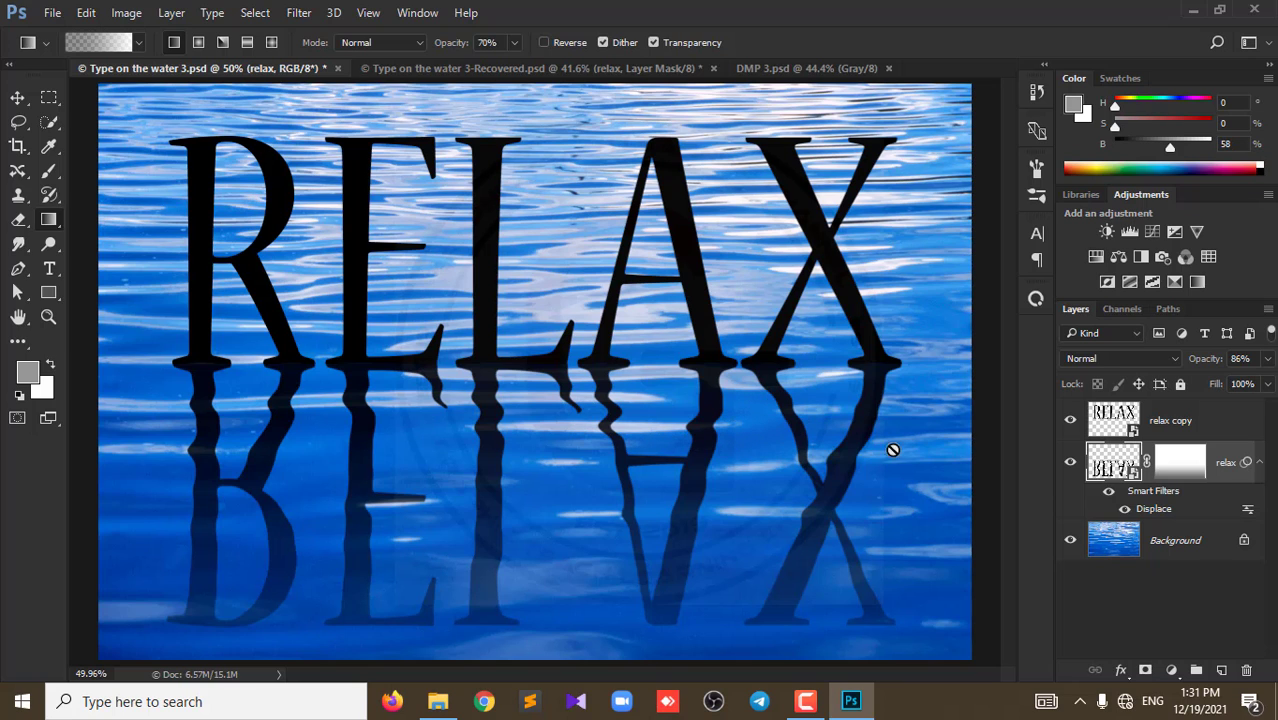
{"action": "scroll", "coordinate": [470, 376], "scroll_direction": "down", "scroll_amount": 1}
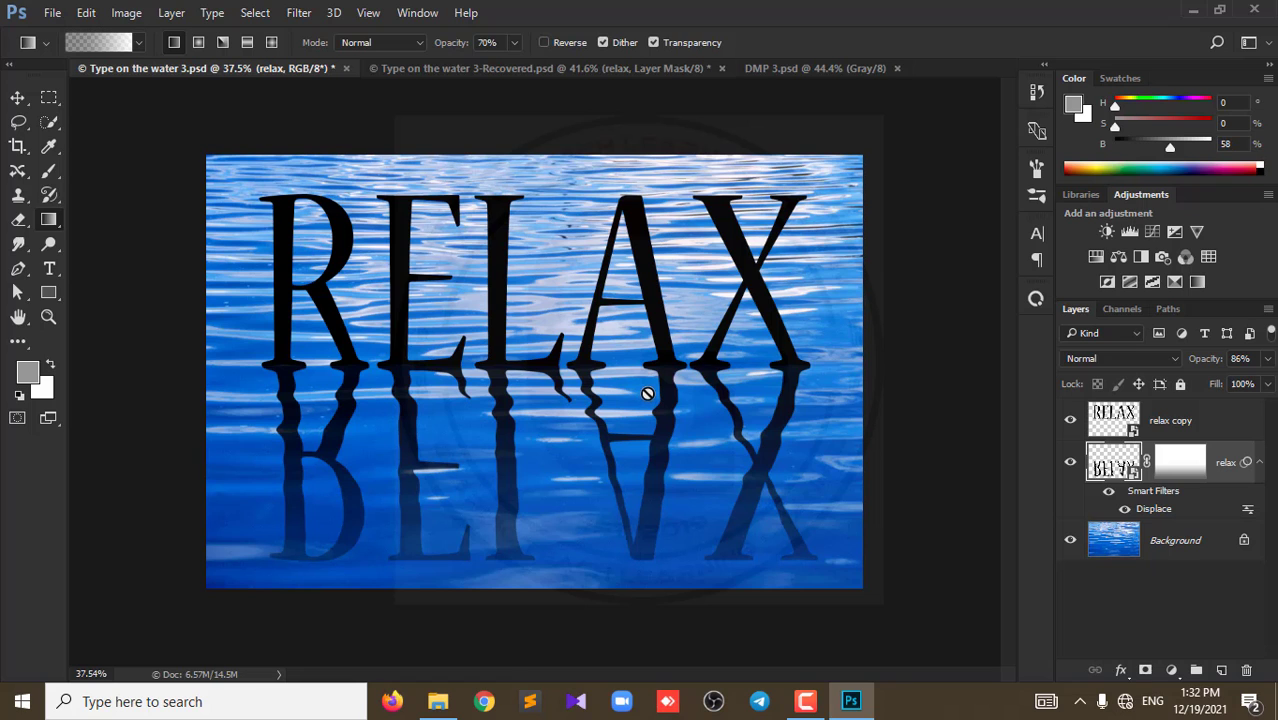
{"action": "scroll", "coordinate": [522, 391], "scroll_direction": "up", "scroll_amount": 1}
{"action": "scroll", "coordinate": [522, 391], "scroll_direction": "up", "scroll_amount": 1}
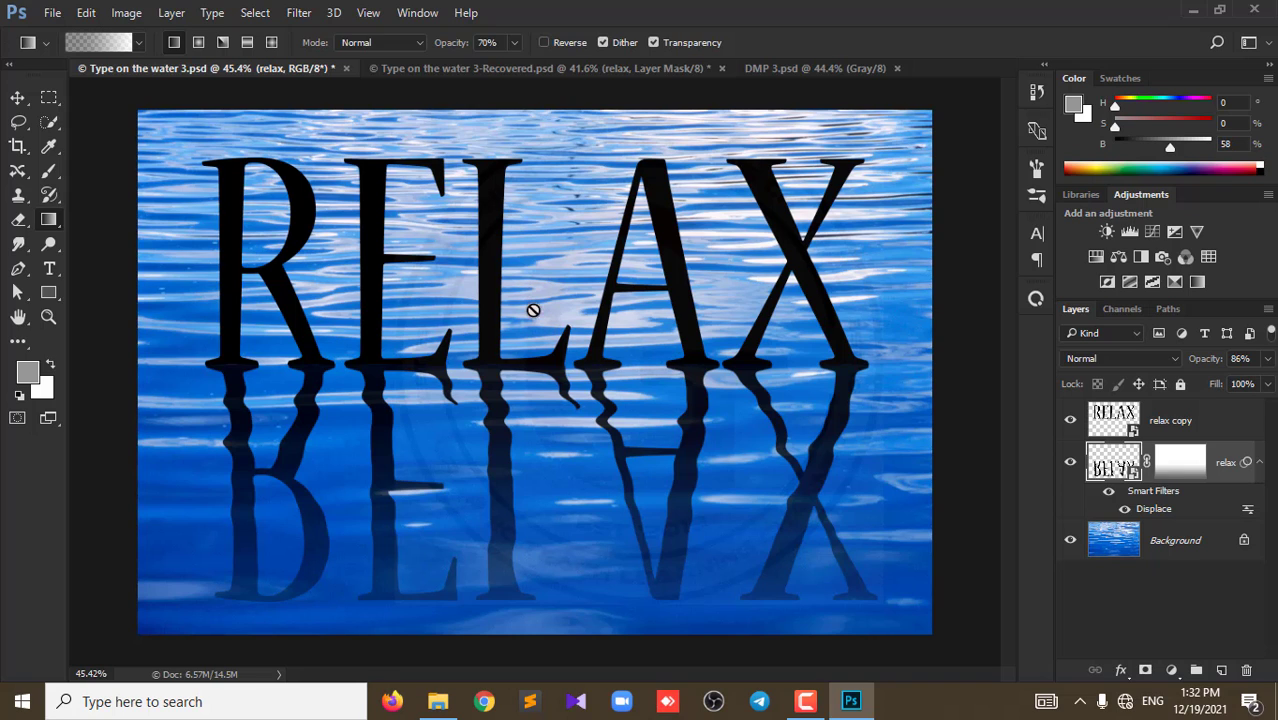
{"action": "scroll", "coordinate": [525, 385], "scroll_direction": "up", "scroll_amount": 1}
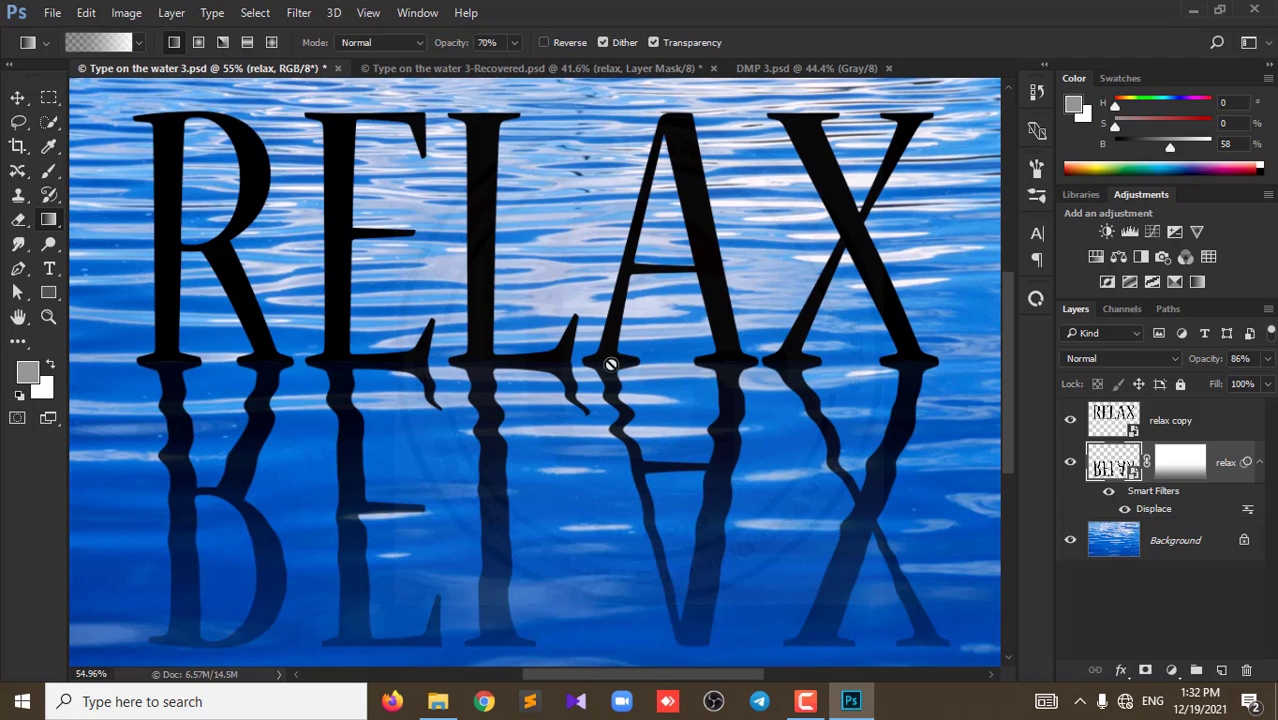
{"action": "left_click", "coordinate": [790, 68]}
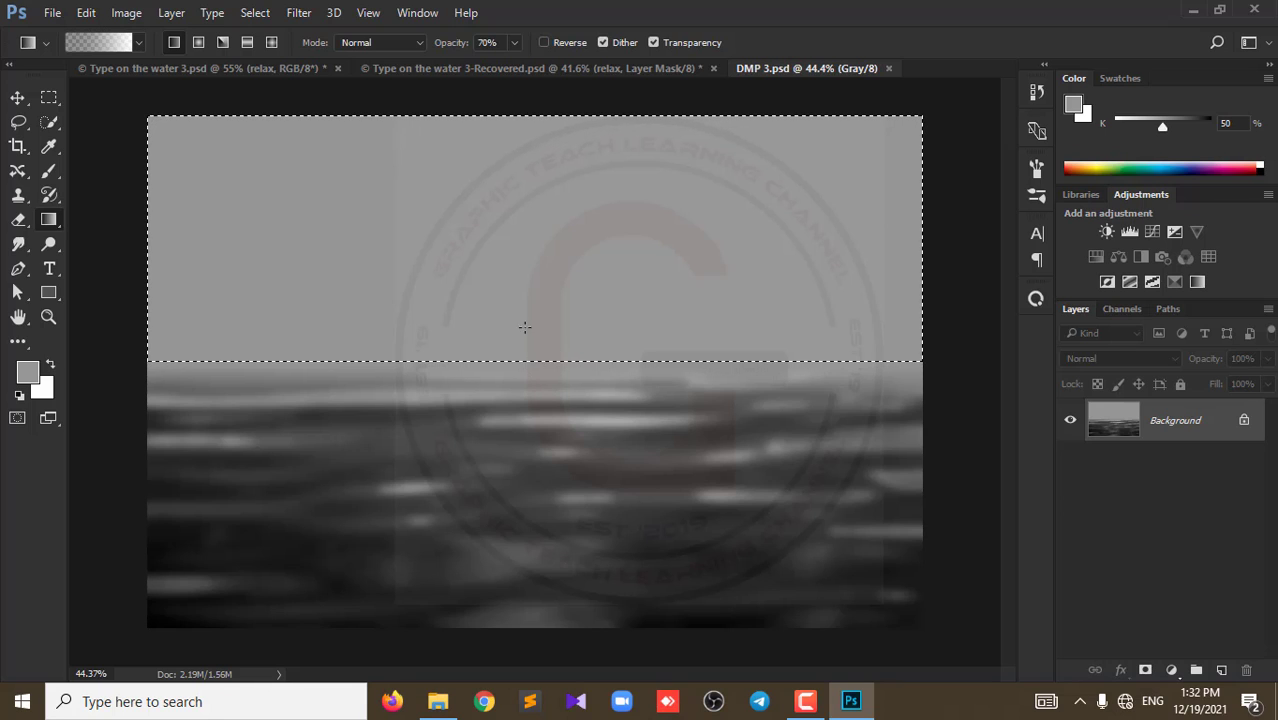
{"action": "left_click", "coordinate": [232, 68]}
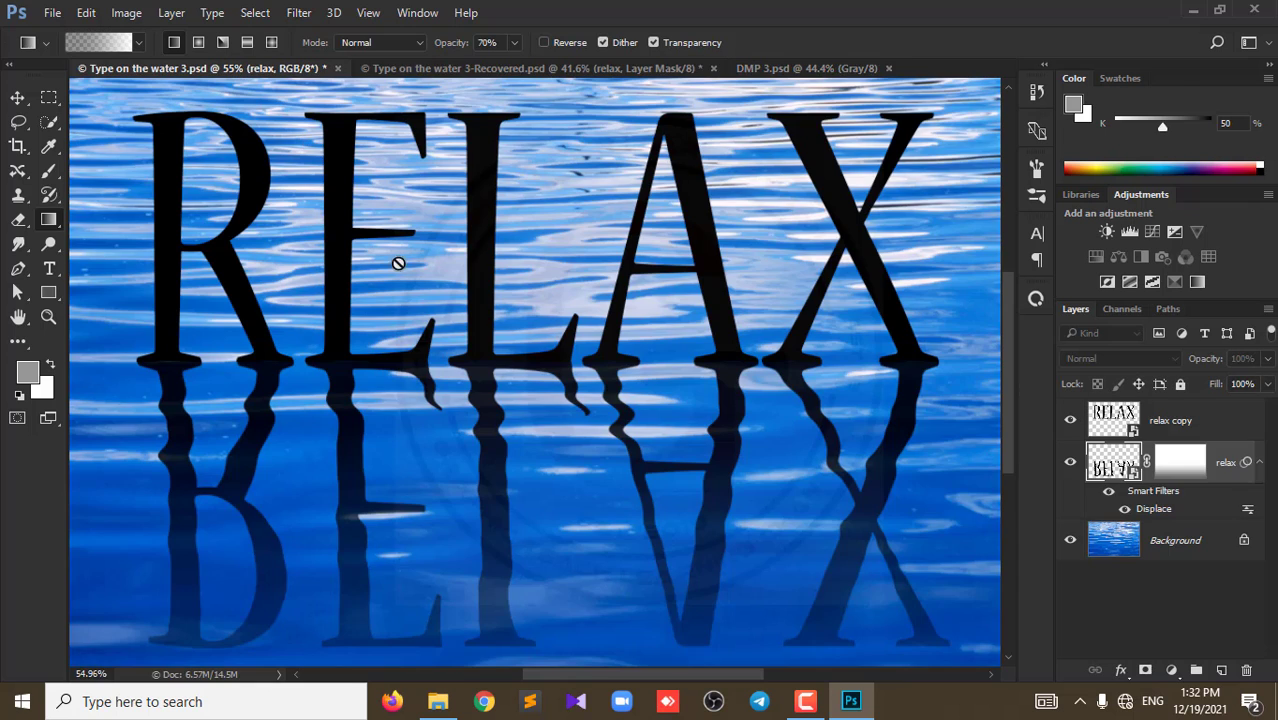
{"action": "key", "text": "ctrl+0"}
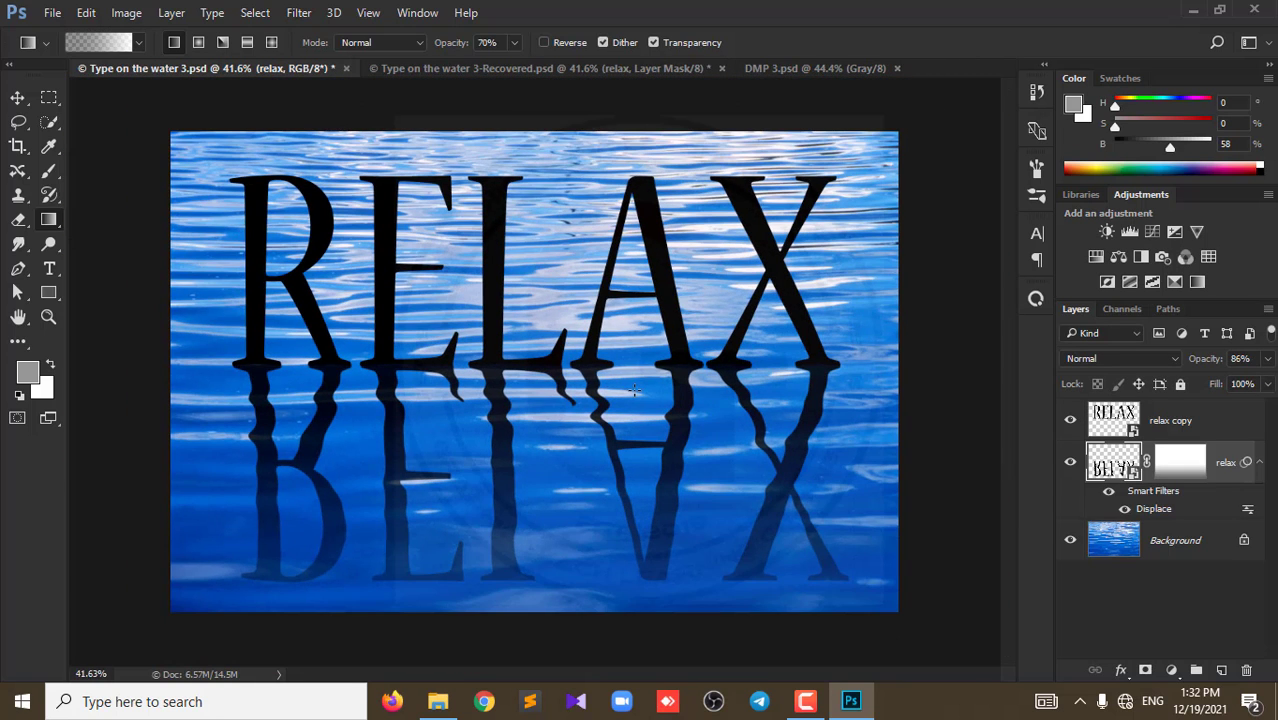